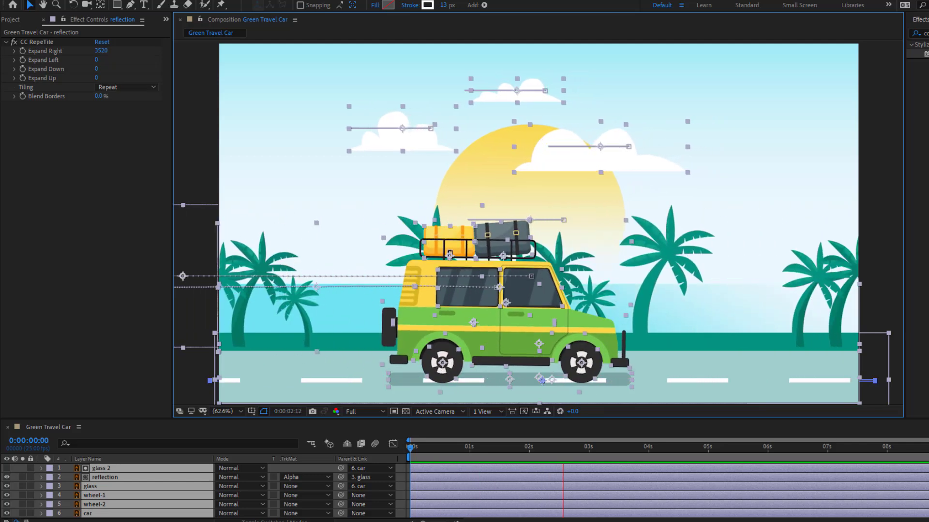
View the finished Green Travel Car animation in an enlarged composition view
key(grave)
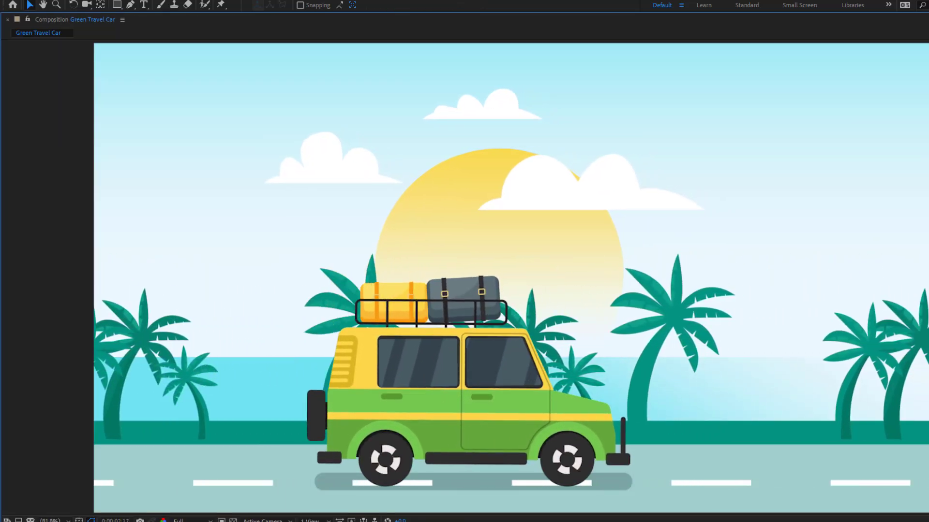
key(grave)
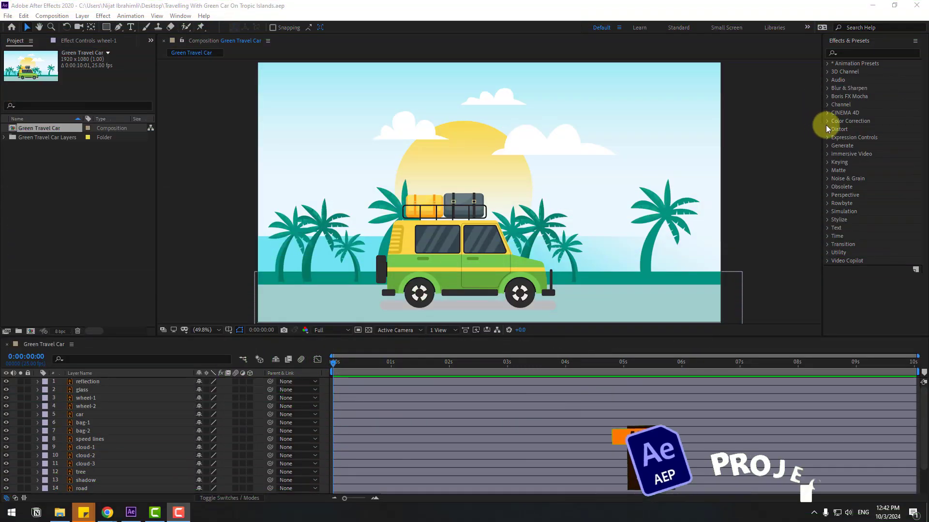
Show the car layer's Position and add its first keyframe at the start of the timeline
click(461, 254)
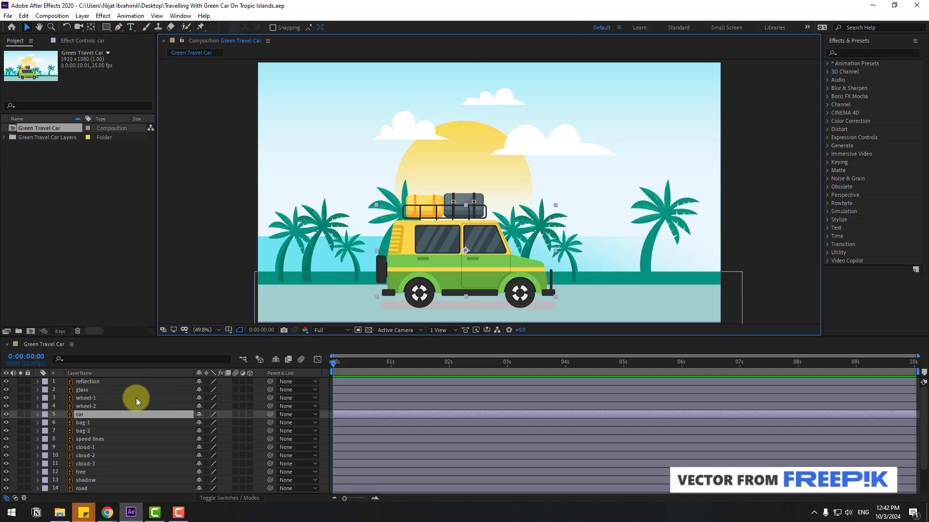
key(p)
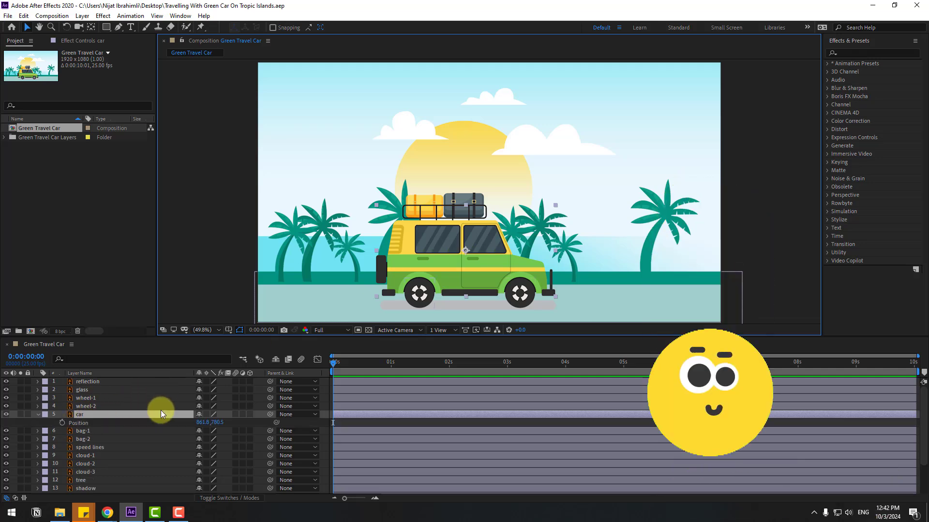
click(61, 422)
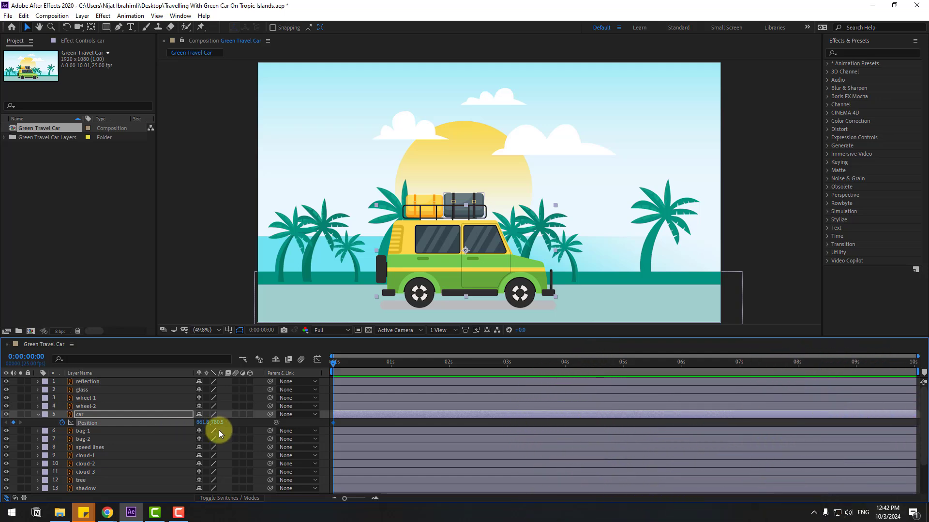
Raise the car body slightly at frame 10, to a Position of about 861.8, 773.5
key(shift+Page_Down)
scroll(505, 227, up, 3)
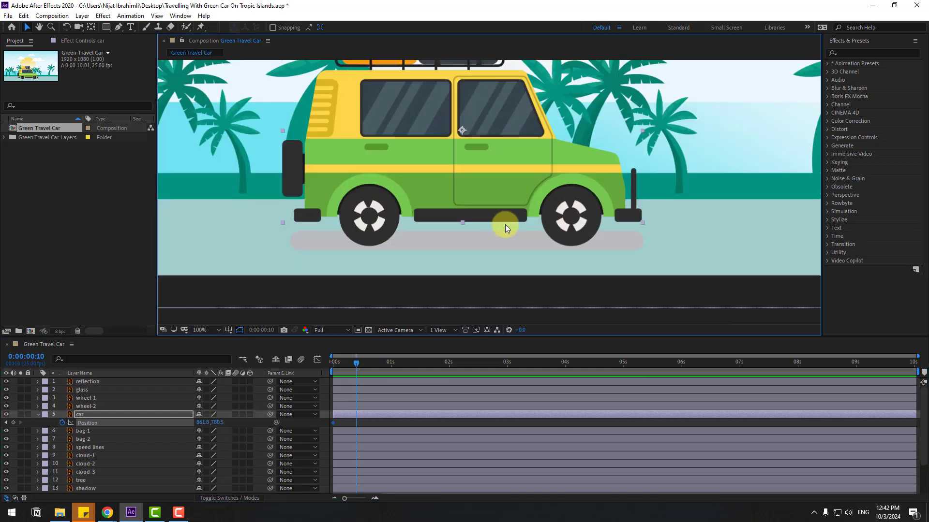
scroll(532, 222, up, 2)
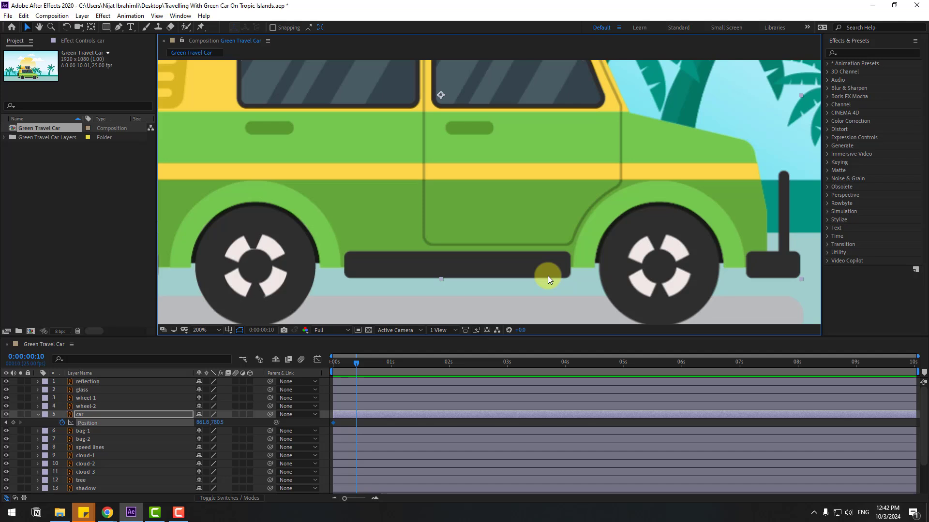
key(Up)
key(Up)
key(Up)
key(Up)
key(Up)
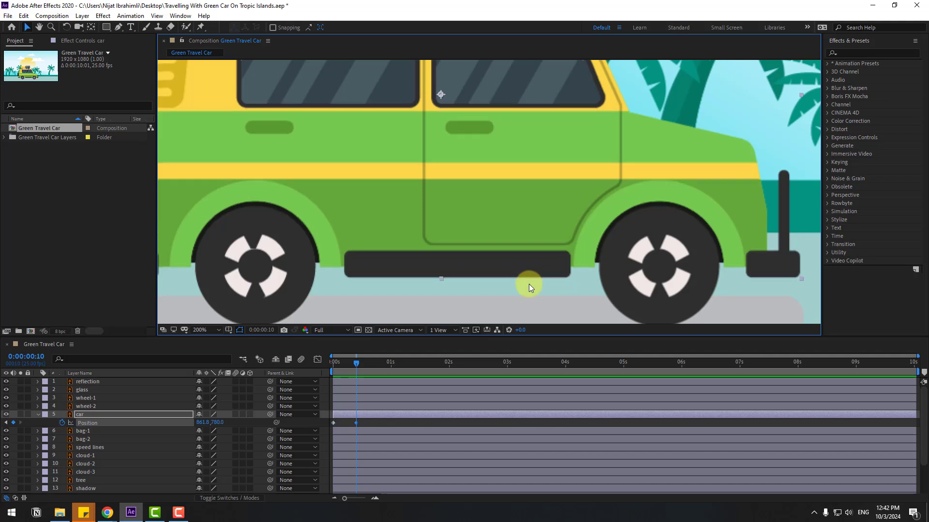
key(Up)
key(Up)
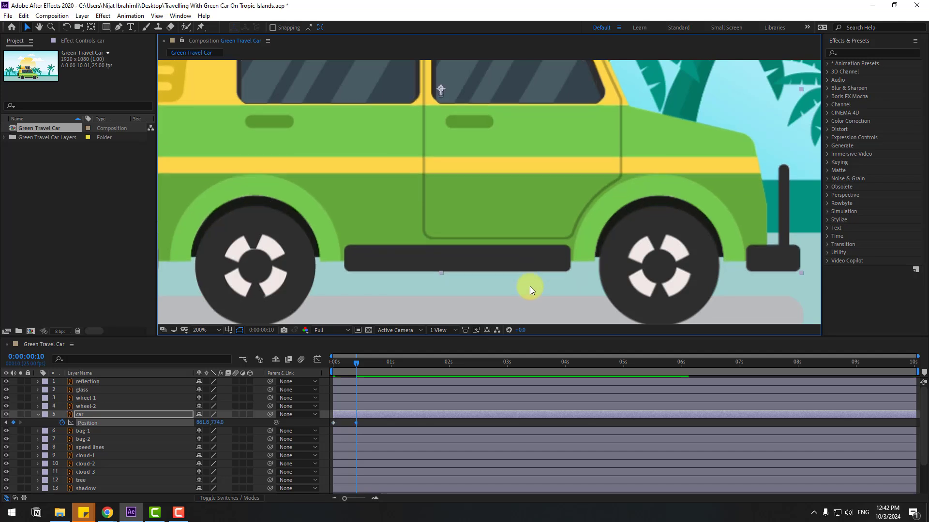
Copy the car's first Position keyframe to frame 20 and preview the bounce
key(shift+Page_Down)
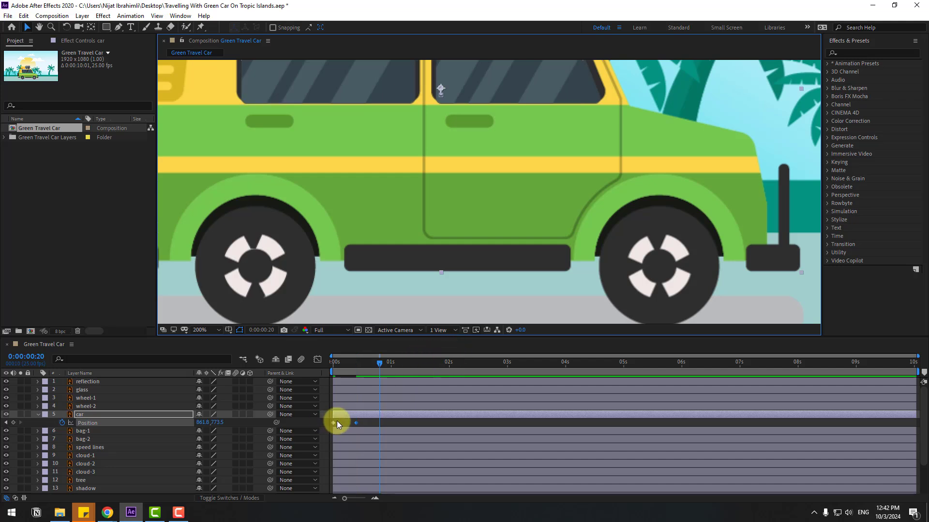
click(333, 423)
key(ctrl+c)
key(ctrl+v)
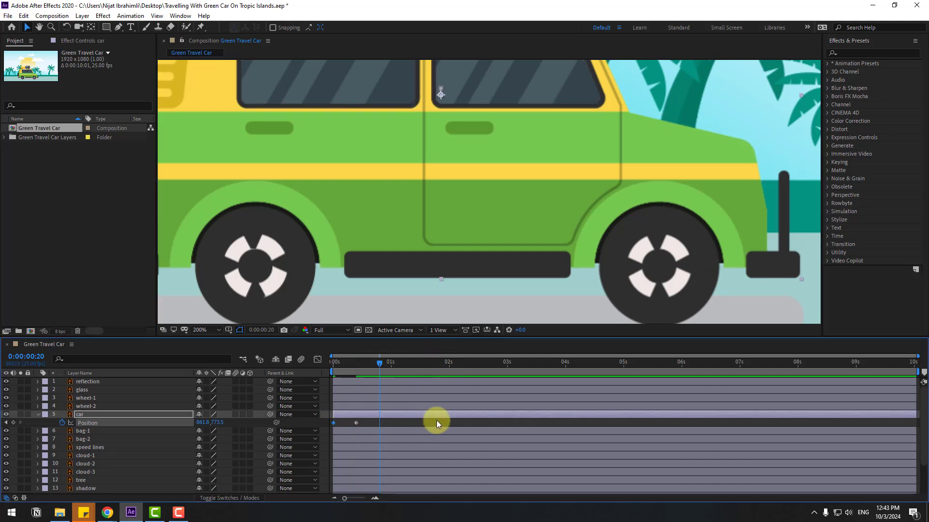
key(space)
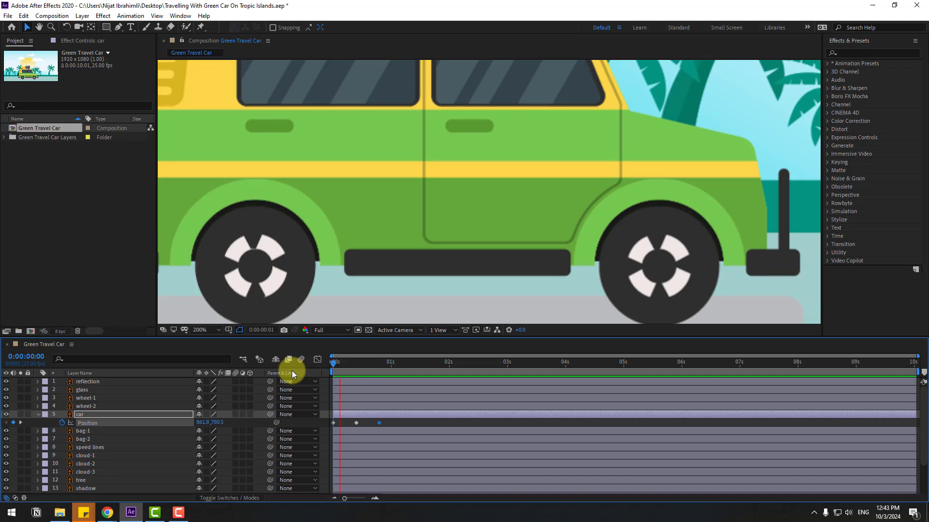
Apply Easy Ease to the car's three Position keyframes and fit the whole composition in the viewer
right_click(333, 423)
mouse_move(339, 418)
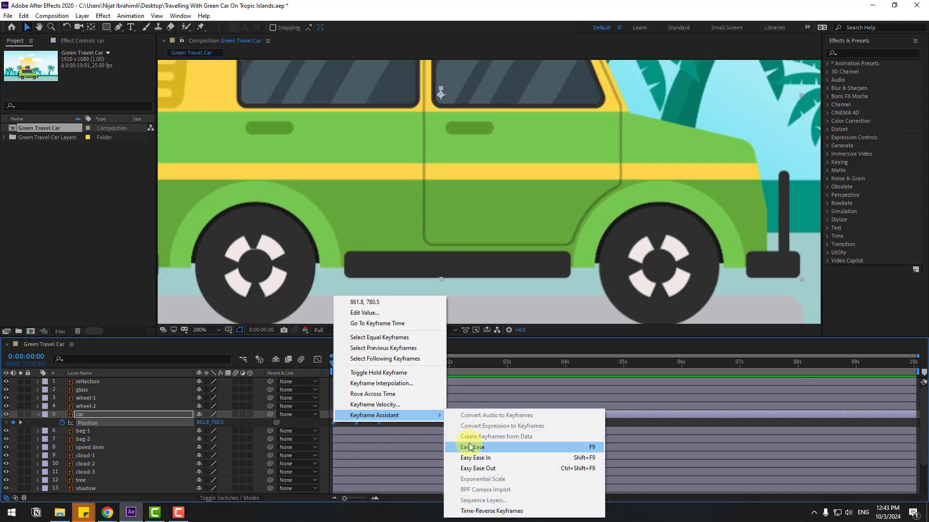
click(464, 442)
key(shift+slash)
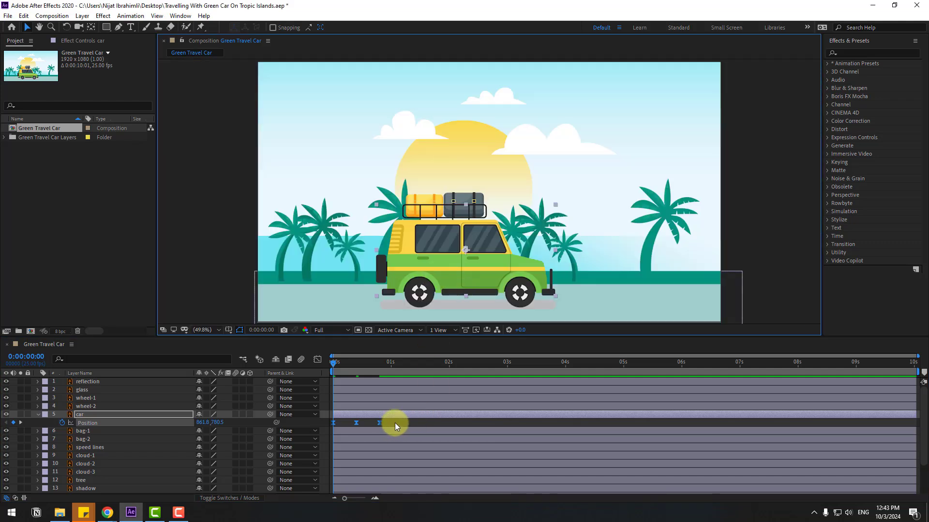
click(436, 419)
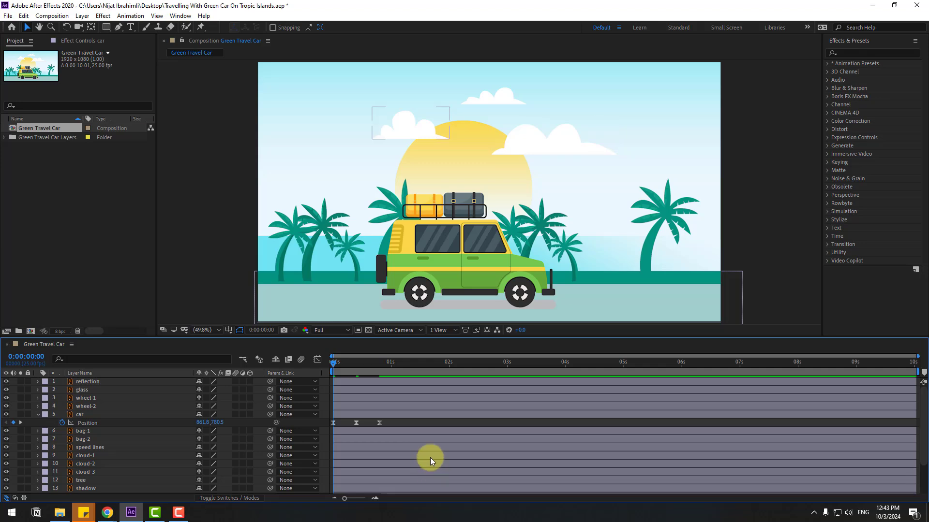
Loop the car's Position with the expression loopOutDuration(type = "cycle", duration = 0) and preview it
alt+click(62, 423)
click(232, 430)
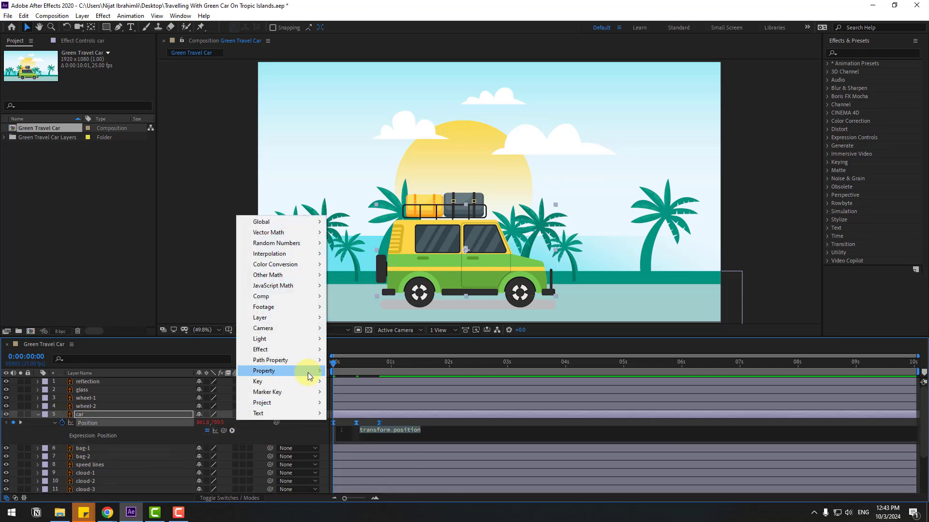
mouse_move(308, 372)
click(434, 278)
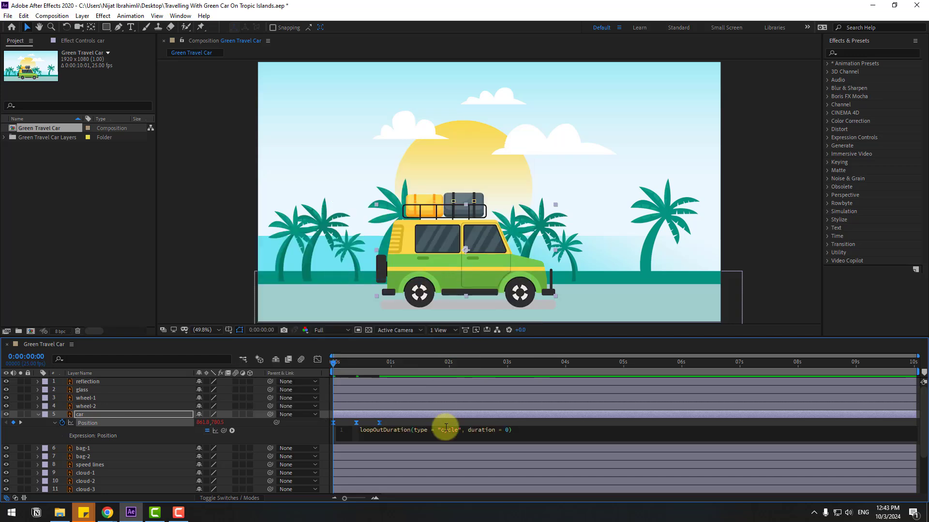
click(43, 433)
key(space)
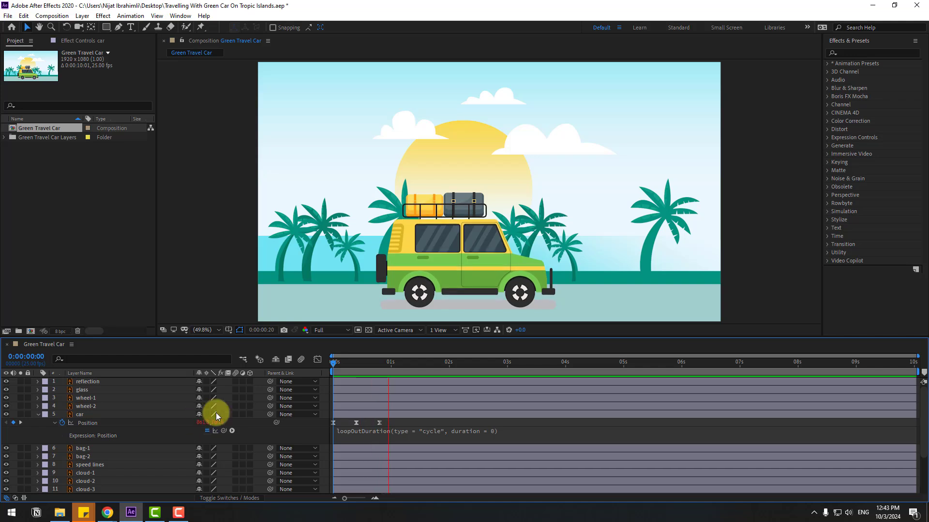
key(space)
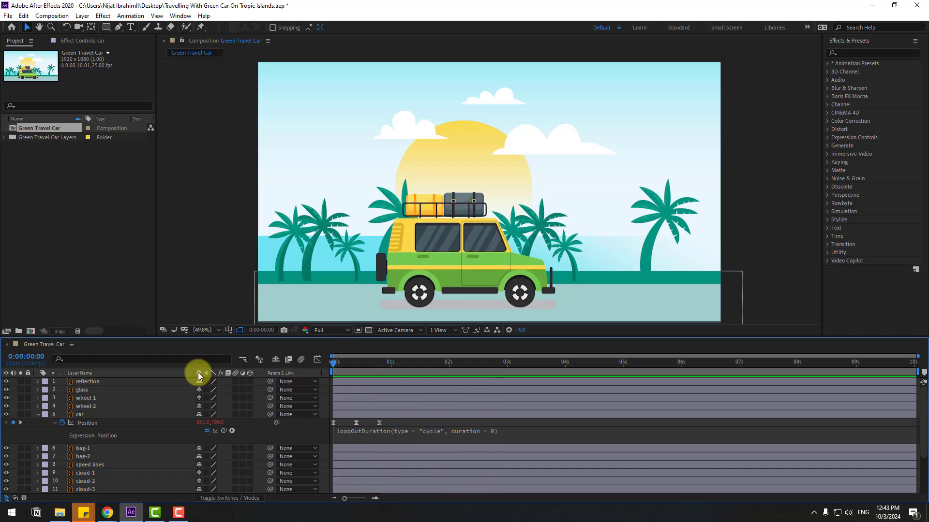
Show the car layer's Rotation as well and add a keyframe of 2° at the start of the timeline
click(80, 415)
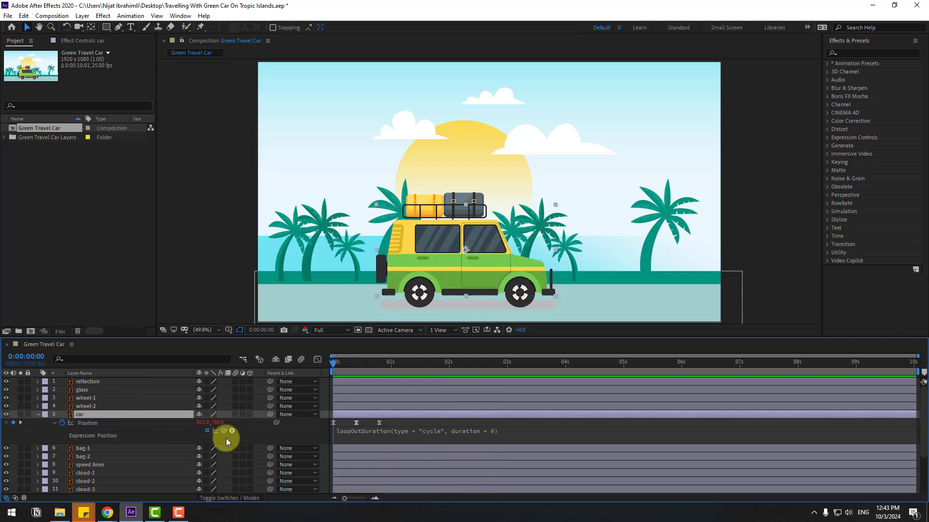
key(shift+r)
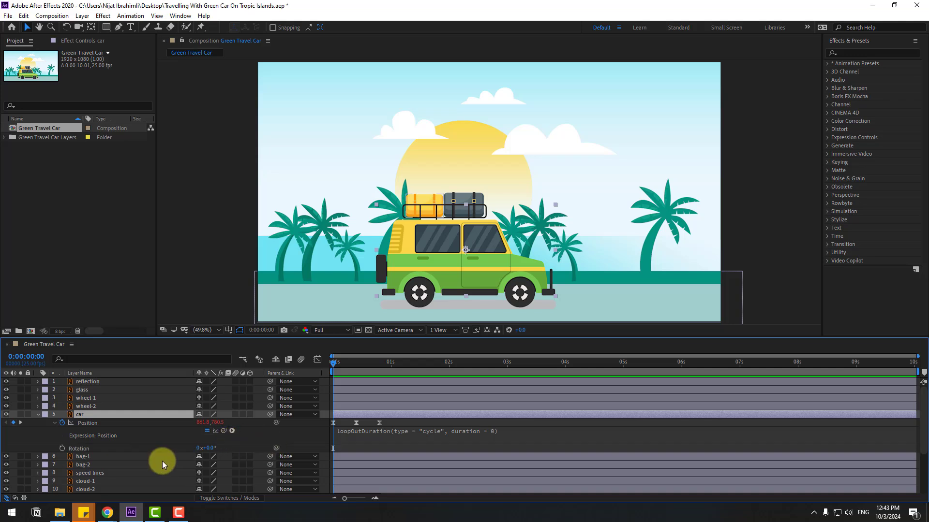
click(62, 449)
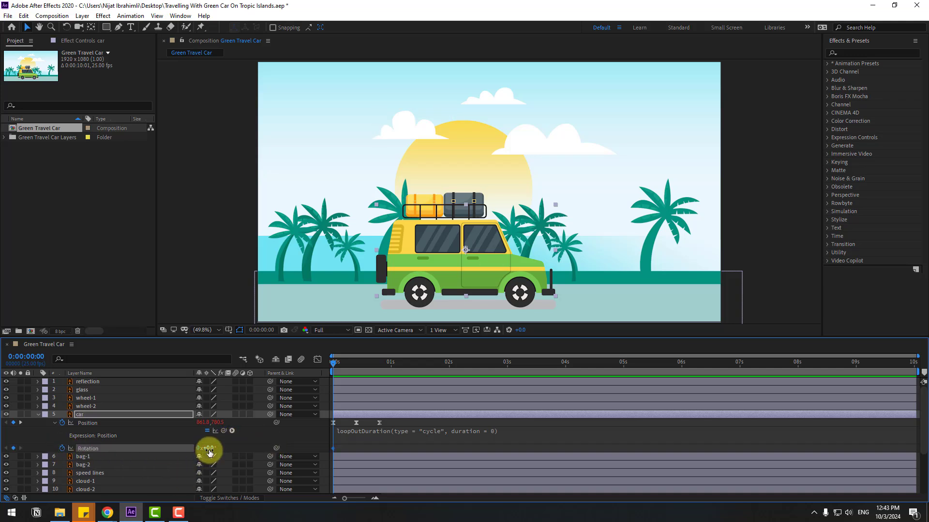
key(Return)
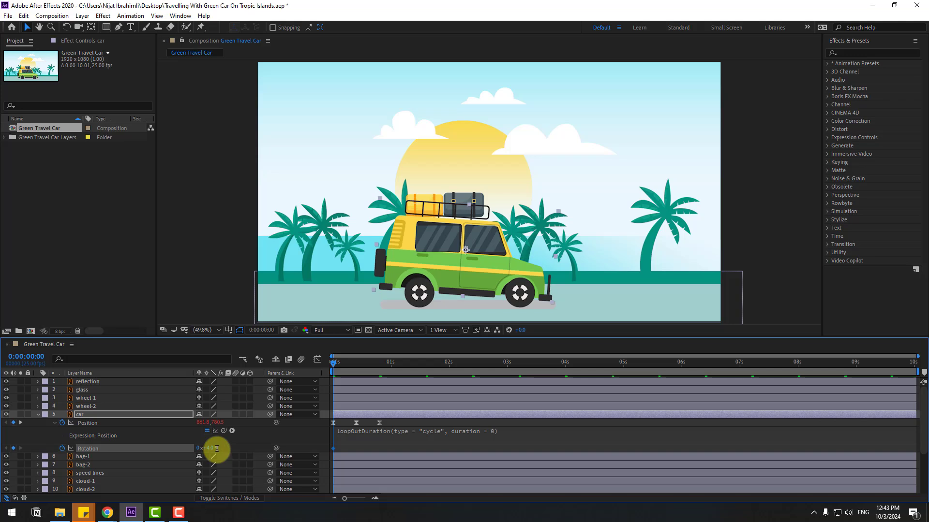
text(3)
key(Return)
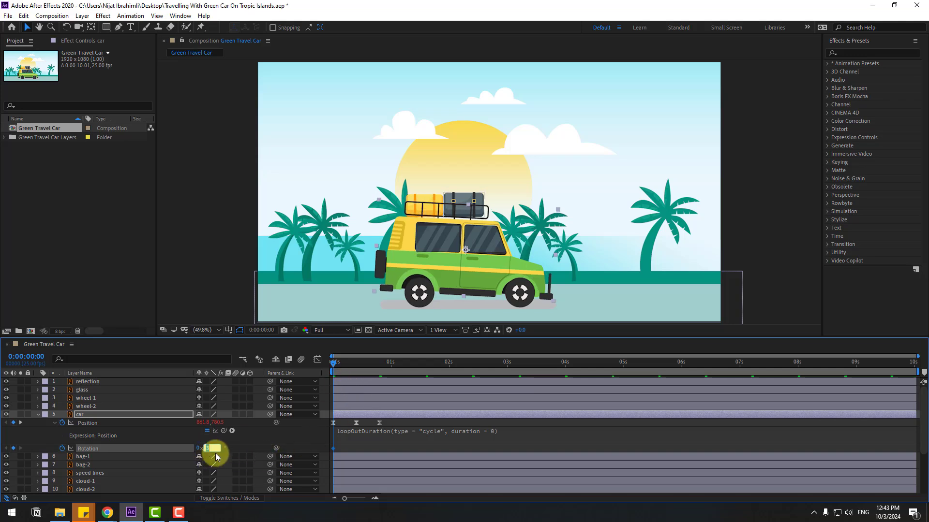
text(2)
key(Return)
Set the car's Rotation to -2° at frame 10 and copy its first Rotation keyframe to frame 20
drag(346, 363, 356, 363)
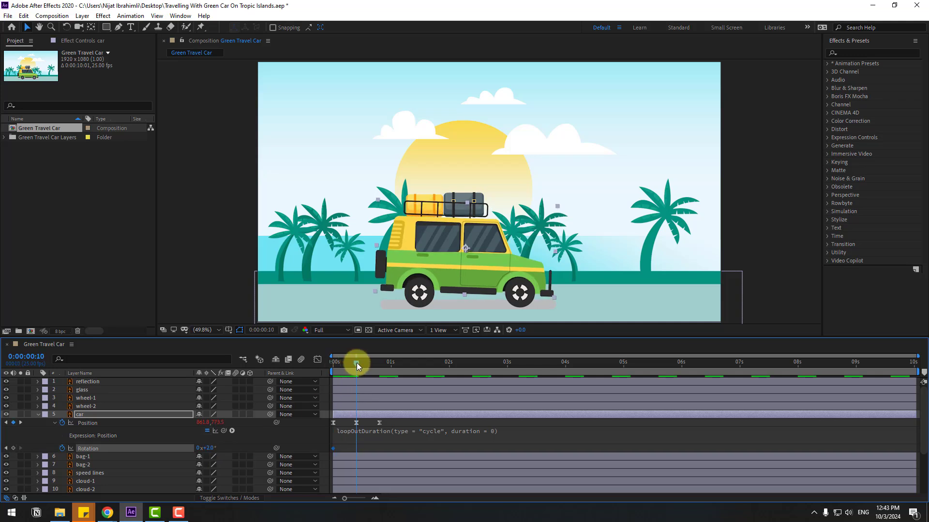
text(-2)
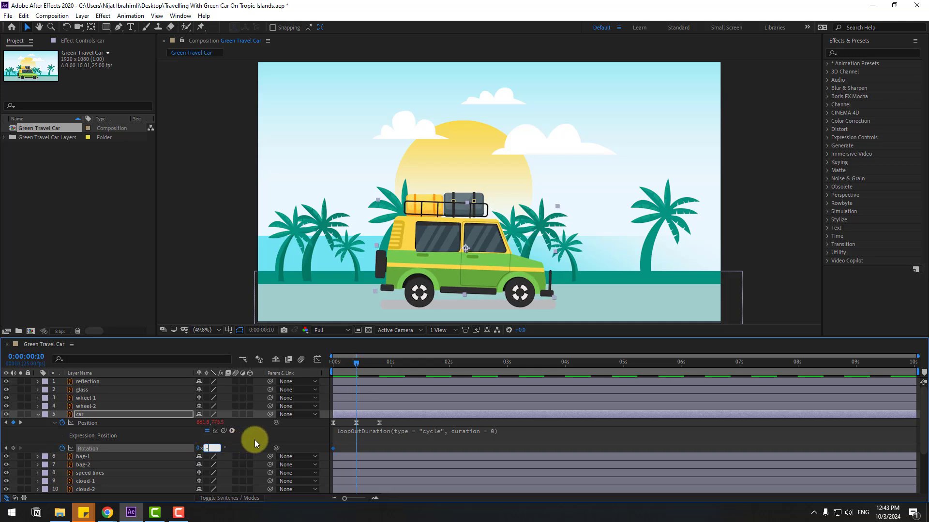
key(Return)
drag(373, 364, 379, 363)
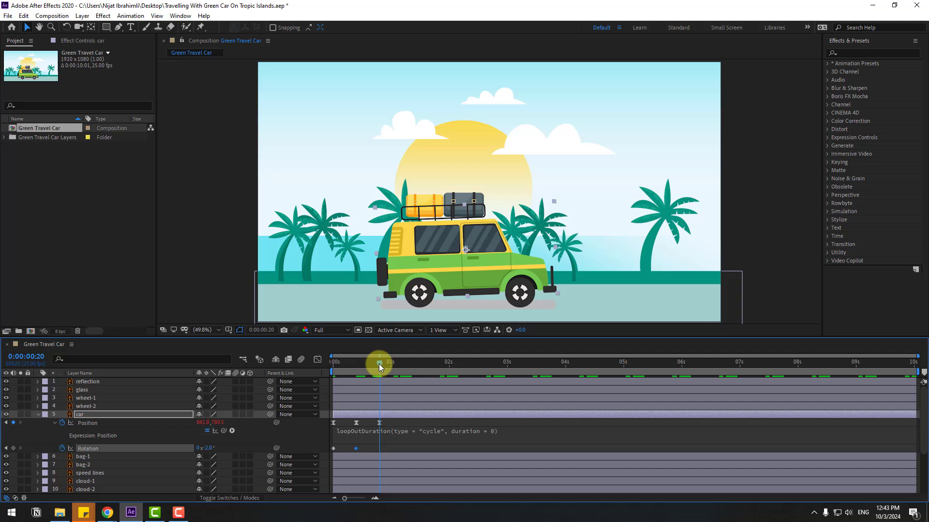
click(335, 449)
key(ctrl+v)
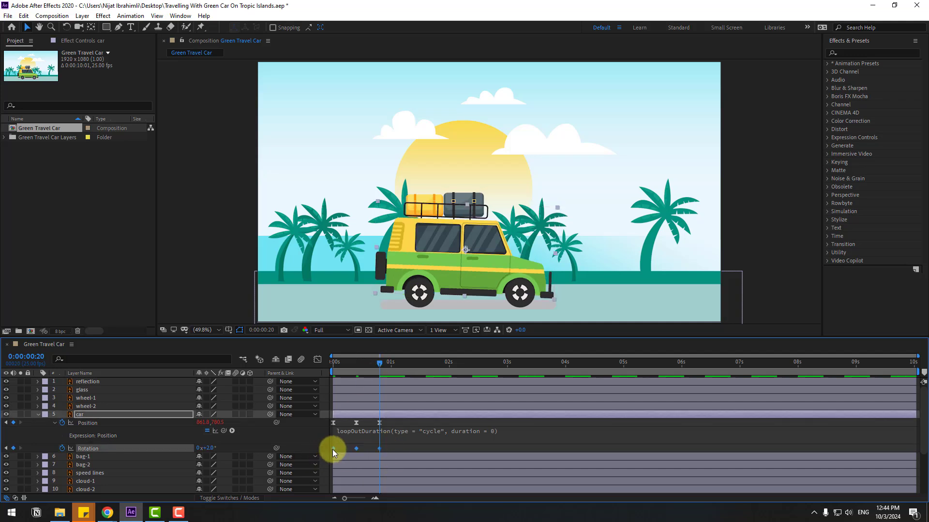
Apply Easy Ease to the car's three Rotation keyframes and preview the rocking motion
right_click(332, 448)
mouse_move(367, 443)
click(474, 389)
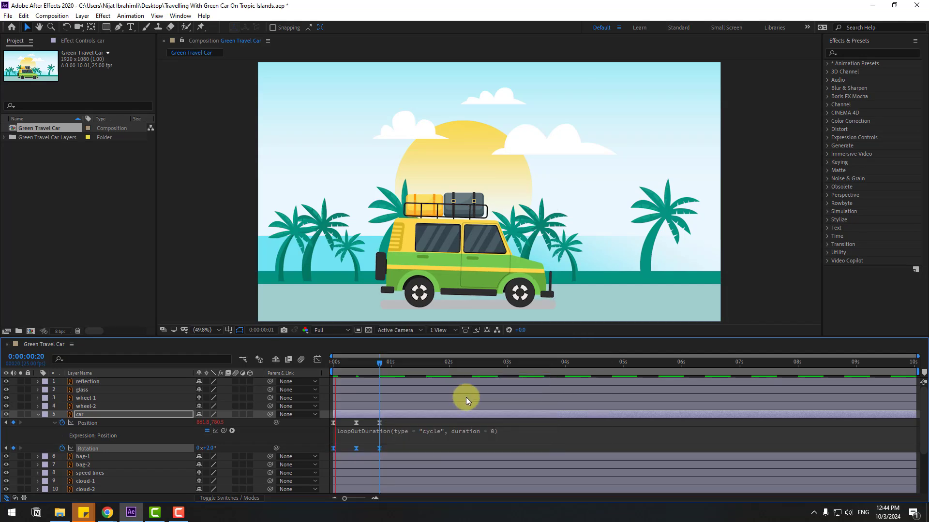
key(space)
key(space)
key(Home)
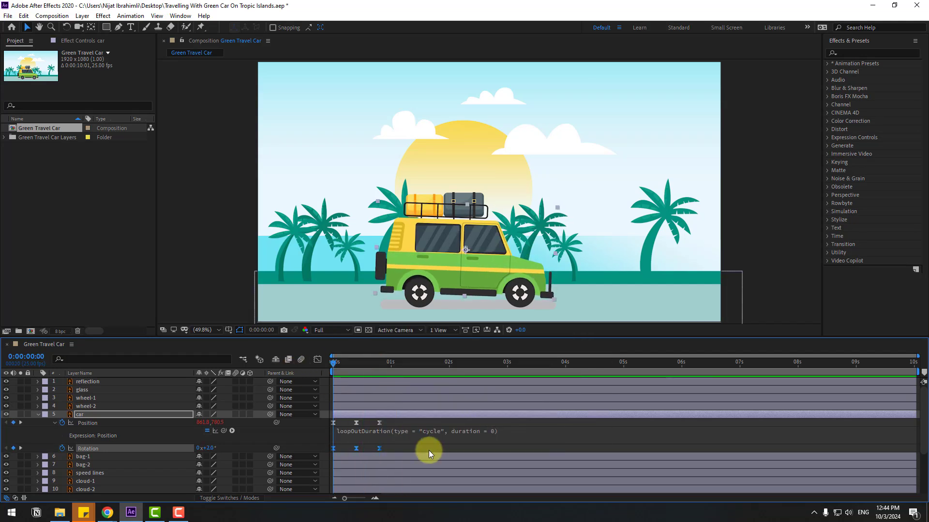
Loop the car's Rotation with the expression loopOutDuration(type = "cycle", duration = 0) and preview it
alt+click(62, 449)
click(232, 456)
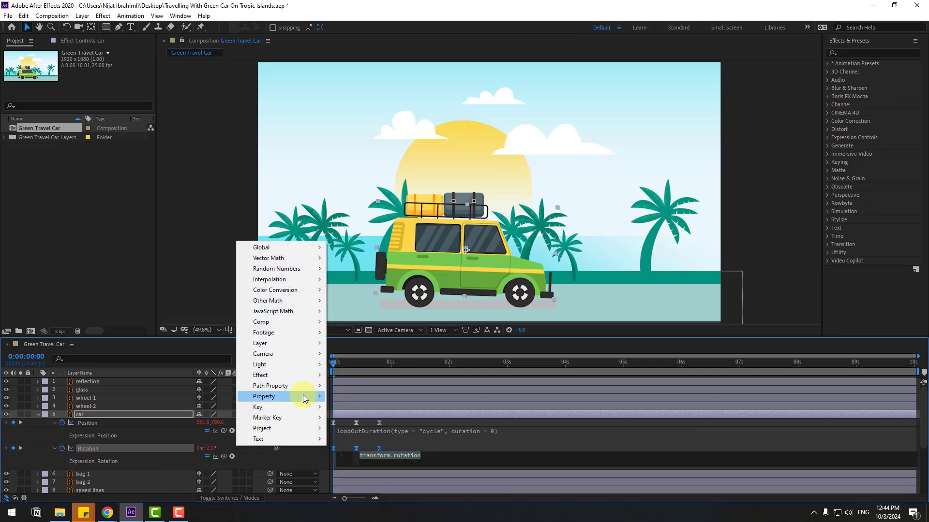
mouse_move(304, 396)
click(423, 300)
click(399, 448)
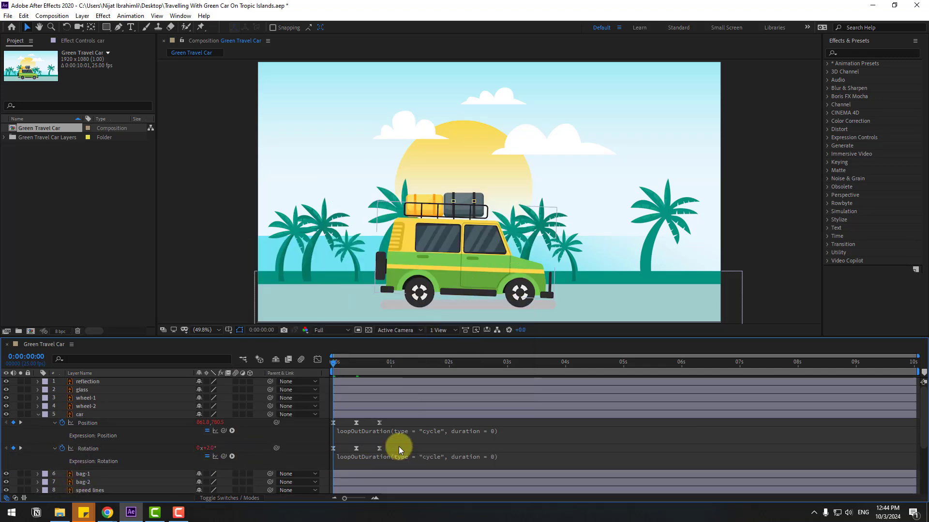
key(space)
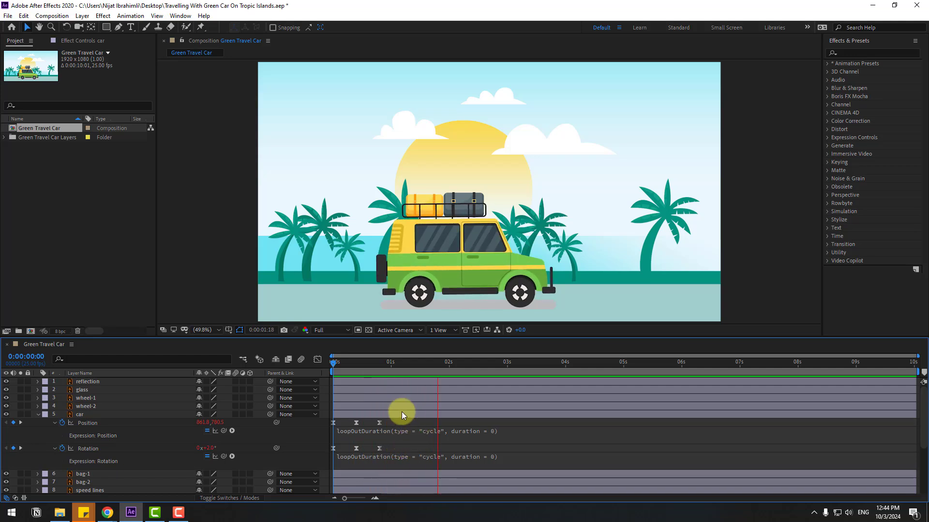
key(space)
Compress the car's Rotation keyframes so the last one falls at about frame 16, and preview the faster rocking
drag(391, 449, 330, 449)
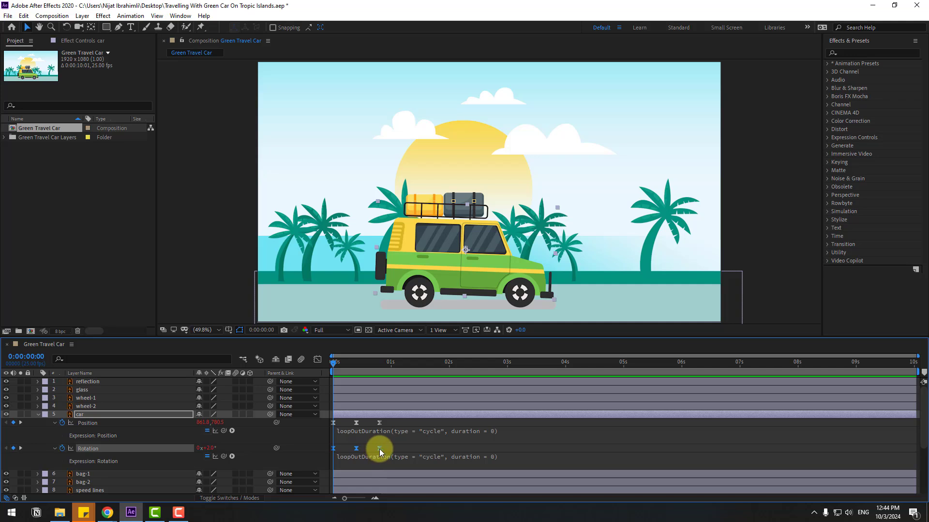
drag(374, 449, 370, 448)
key(space)
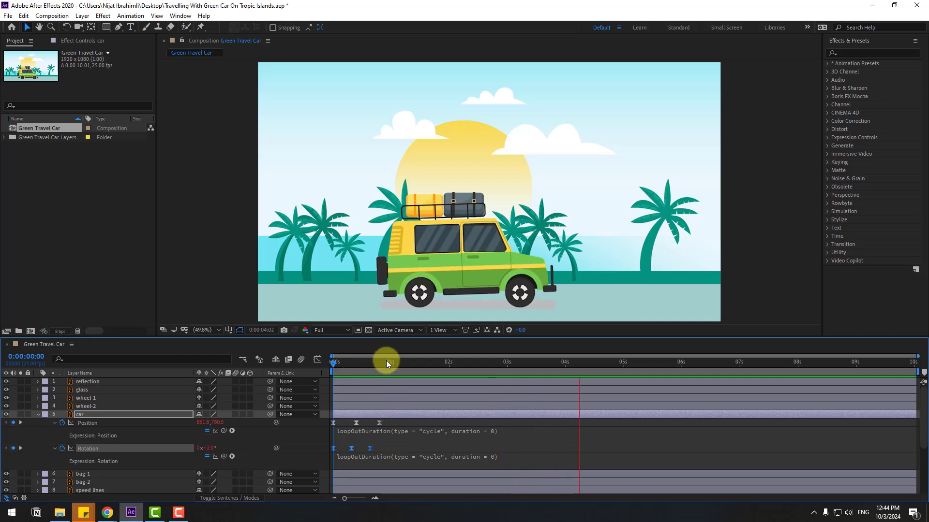
Set the car's Rotation to 1° on its first and last keyframes, at frames 0 and 16, and preview the rocking
drag(386, 361, 338, 355)
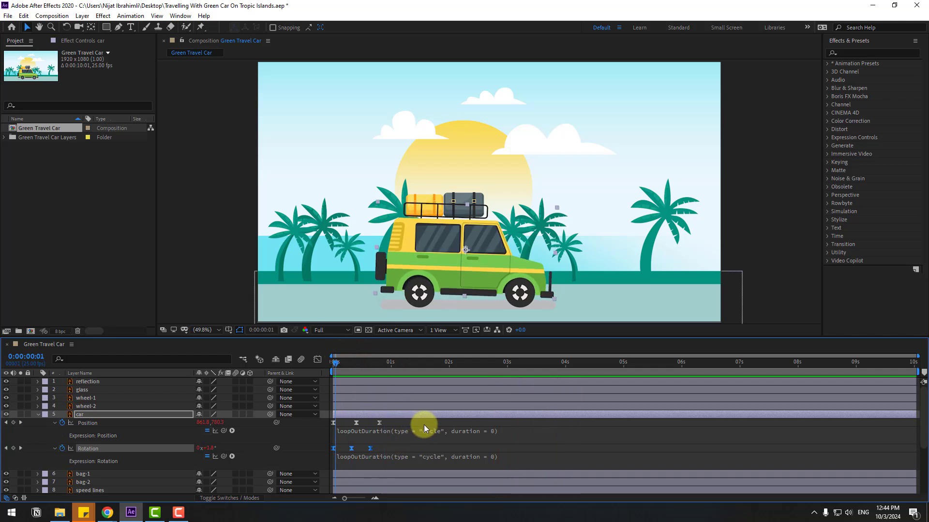
click(175, 463)
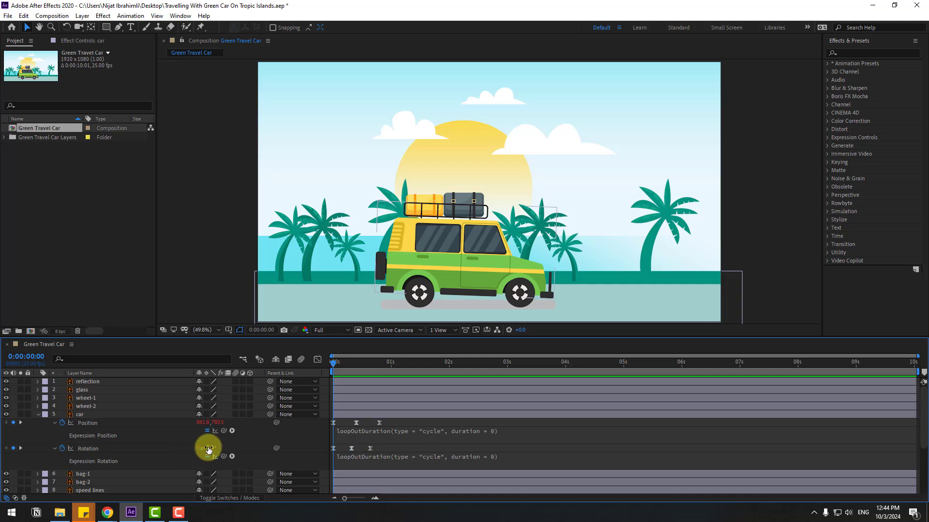
click(212, 449)
key(Return)
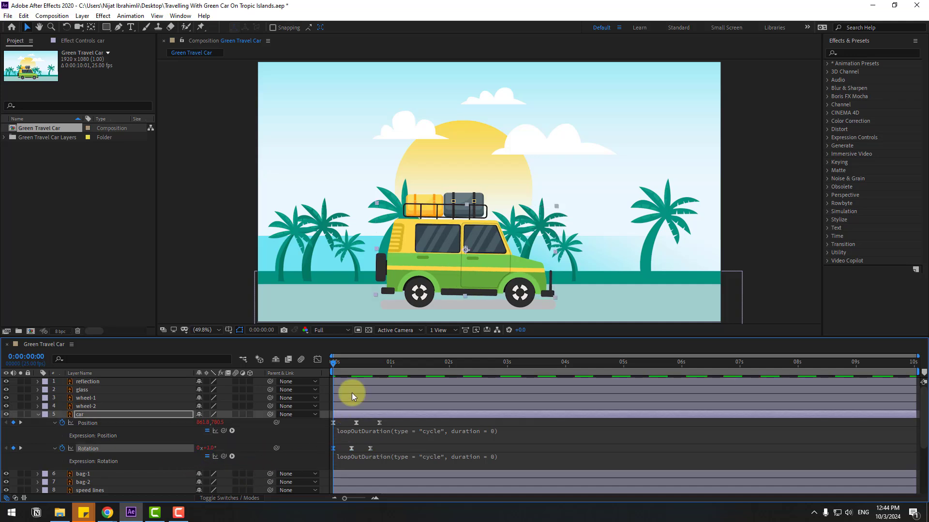
click(370, 363)
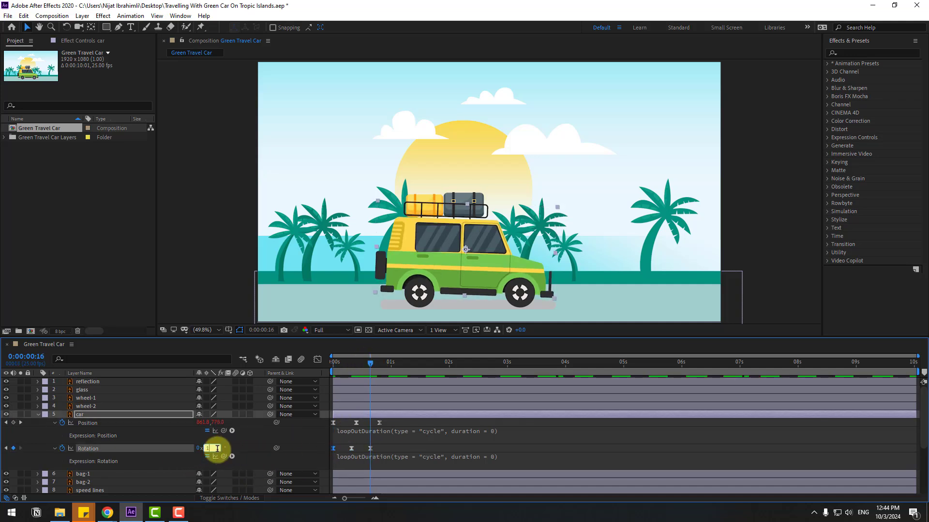
key(Return)
key(space)
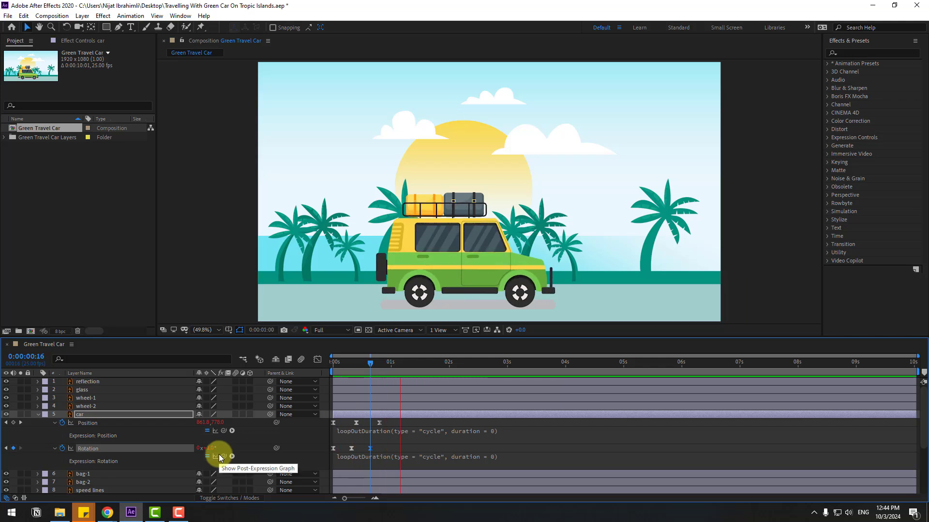
drag(369, 363, 333, 363)
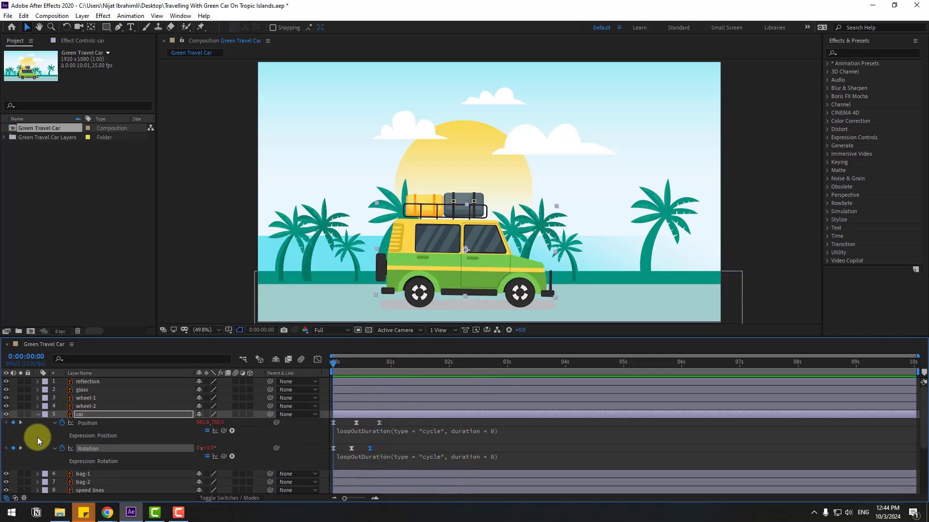
Add a starting Rotation keyframe to the wheel-1 and wheel-2 layers at frame 0 and go to 10 seconds
click(38, 414)
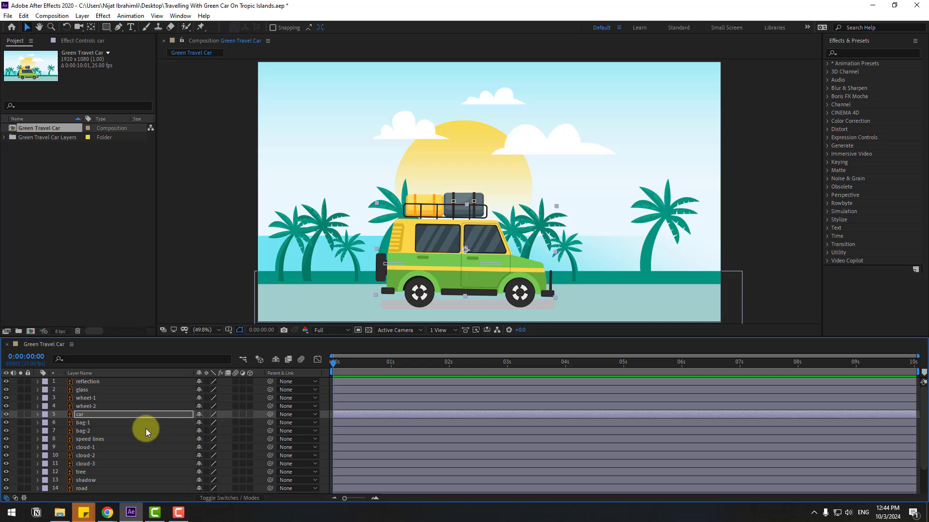
click(91, 398)
ctrl+click(92, 407)
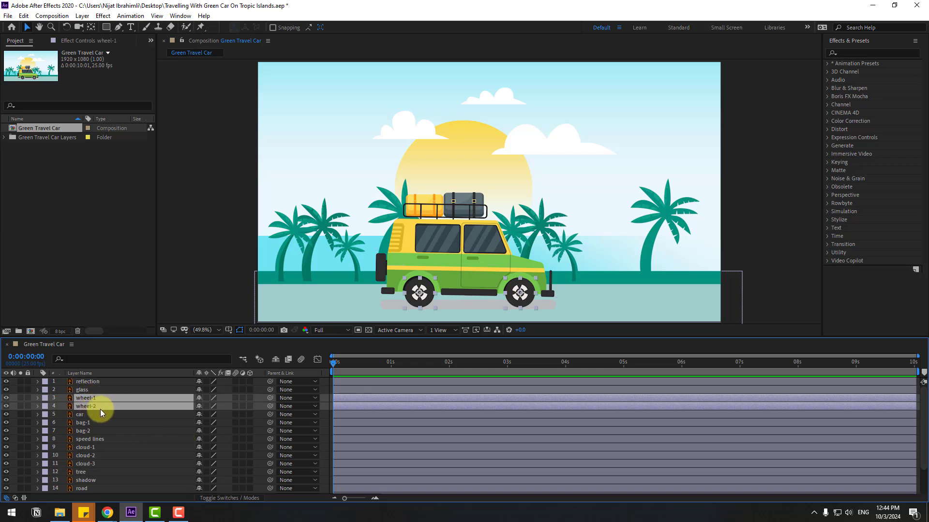
key(r)
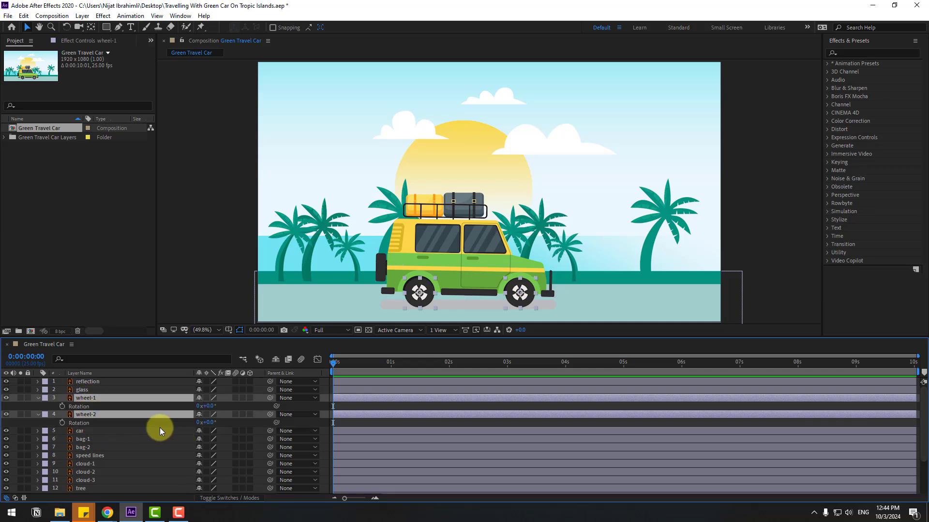
click(63, 406)
drag(409, 368, 914, 363)
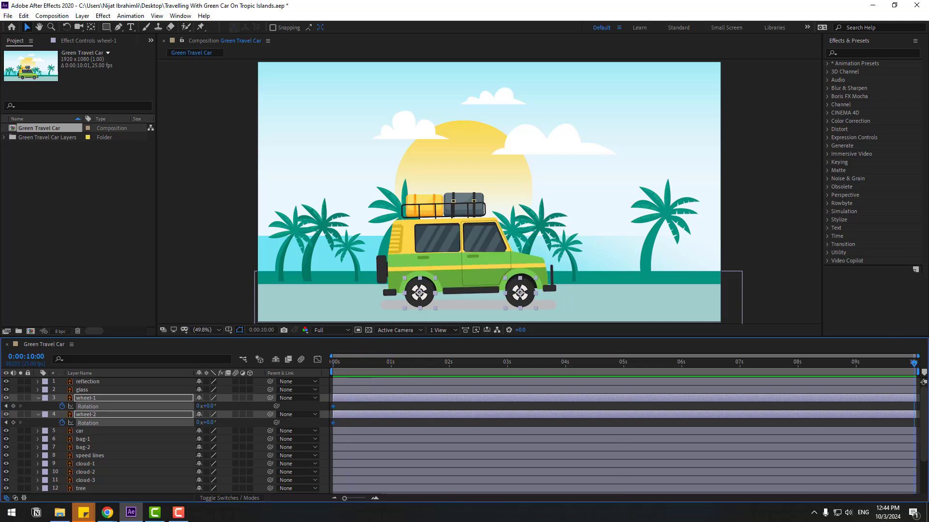
key(F2)
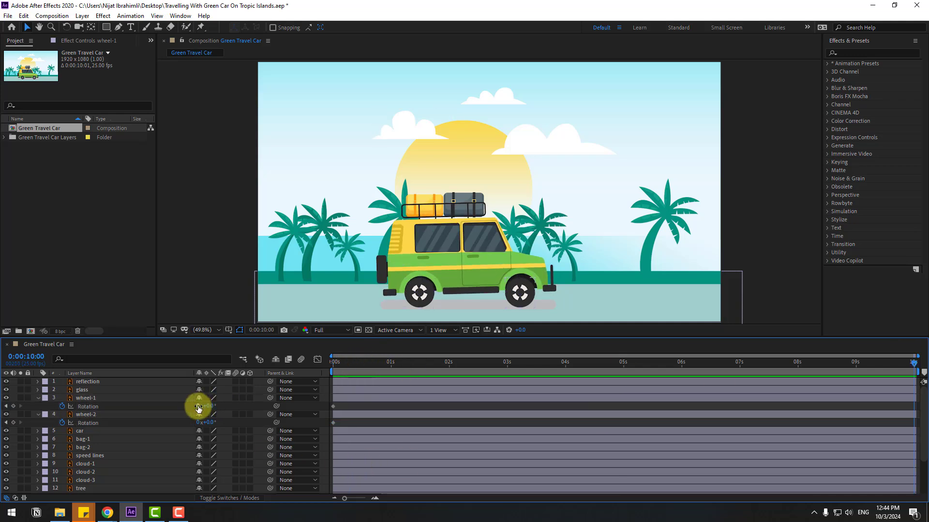
Set the Rotation of wheel-1 and wheel-2 to 3 revolutions at 10 seconds and preview the spin
click(198, 406)
text(3)
key(Return)
click(198, 423)
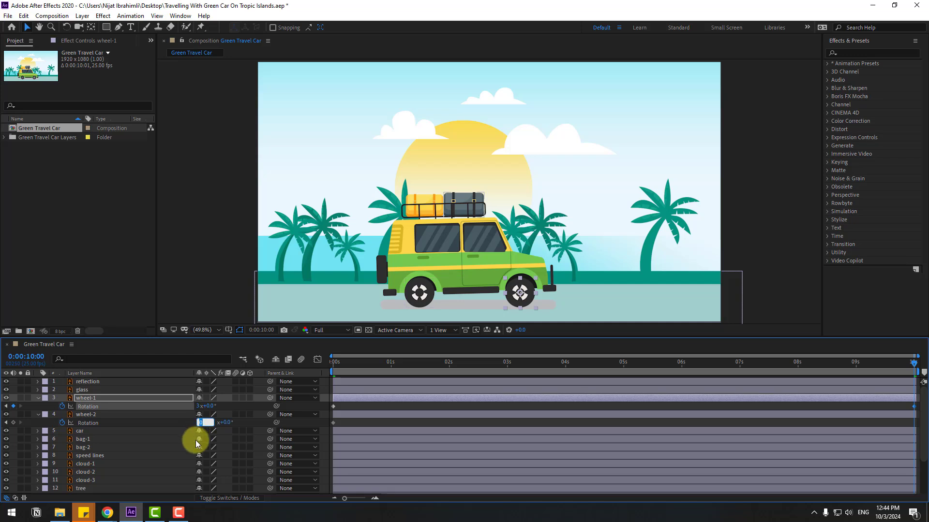
text(3)
key(Return)
key(space)
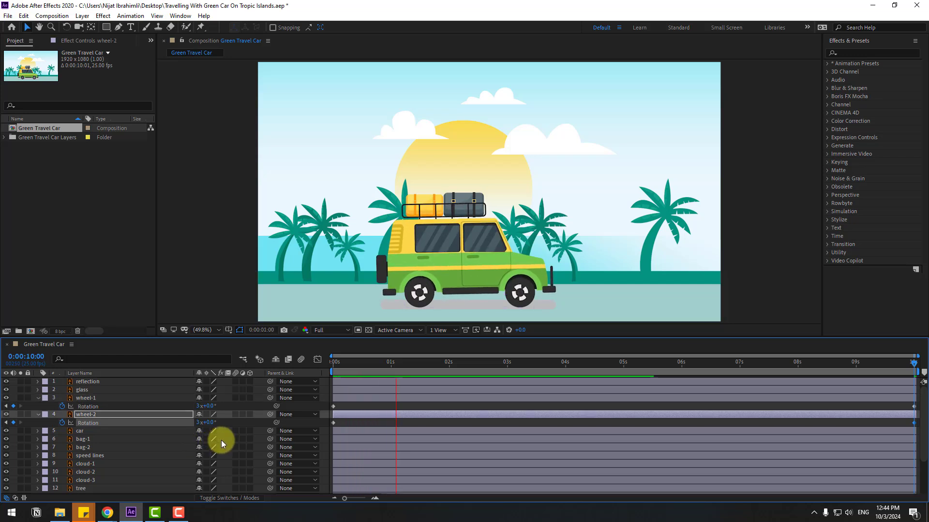
key(space)
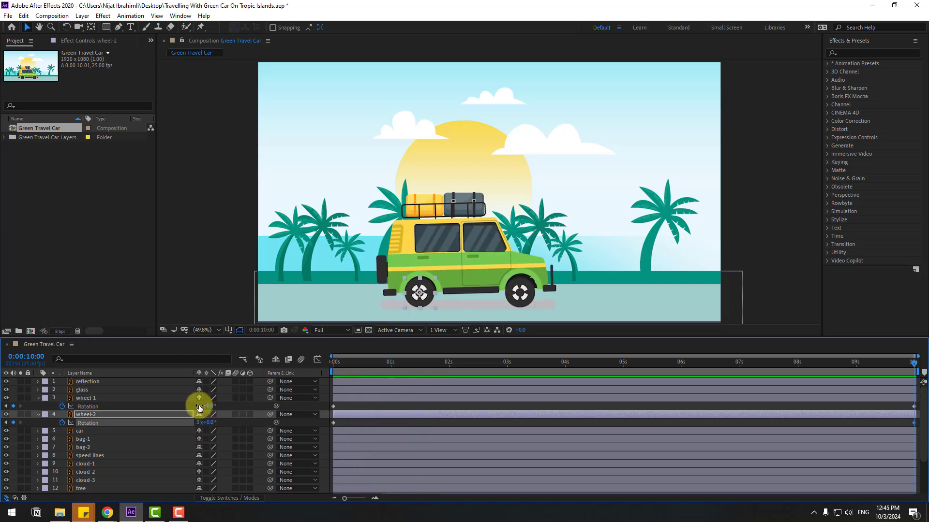
Set the Rotation of wheel-1 and wheel-2 to 10 revolutions at 10 seconds and preview the spin
click(198, 406)
text(10)
key(Return)
click(205, 422)
text(10)
key(Return)
key(space)
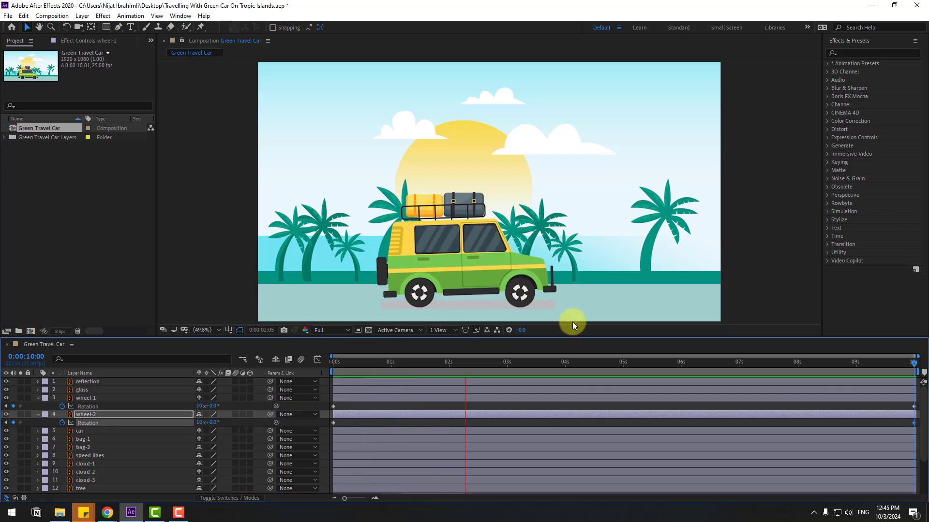
Compress the car's three Position keyframes so the last one falls at frame 14, and preview the faster bounce
click(388, 369)
drag(364, 370, 370, 369)
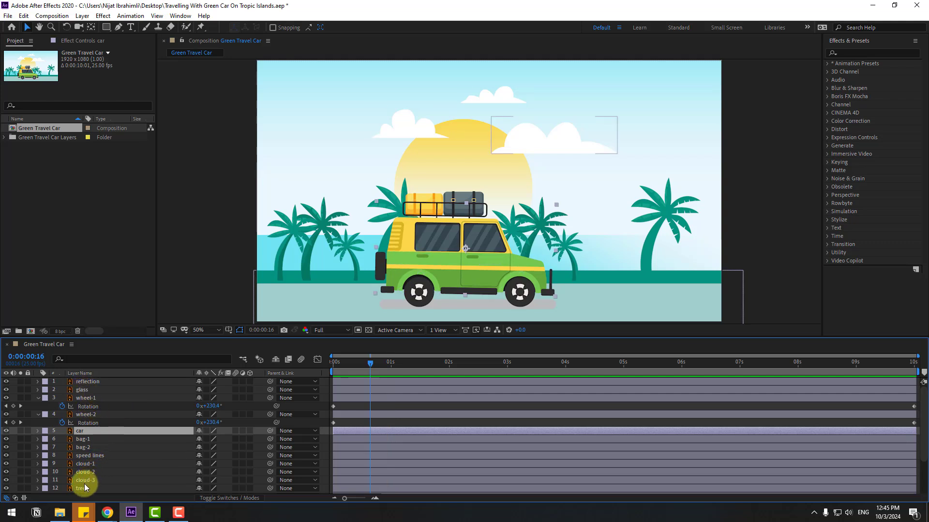
key(u)
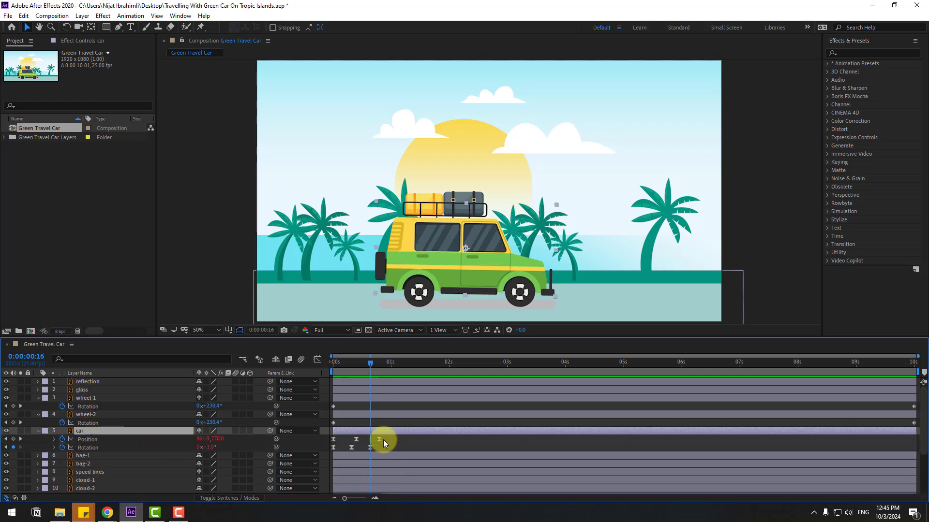
drag(383, 439, 325, 431)
drag(379, 439, 365, 440)
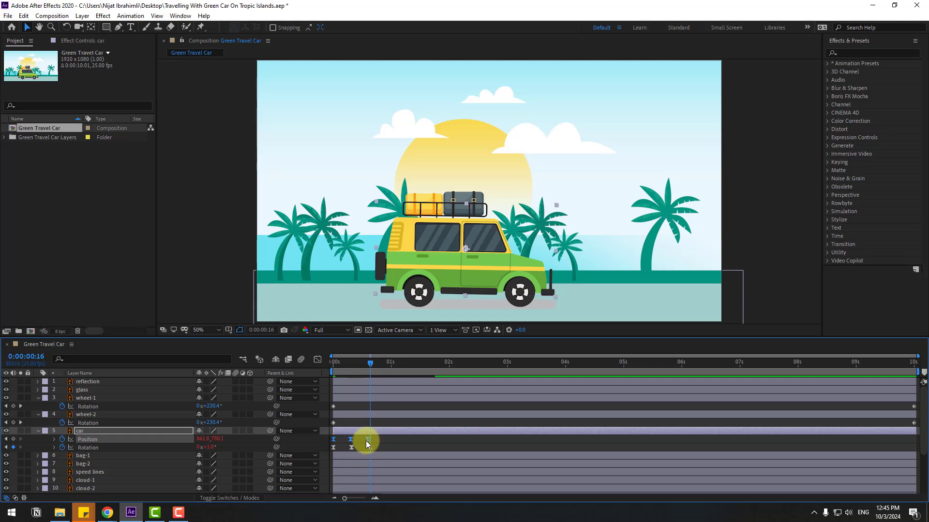
key(space)
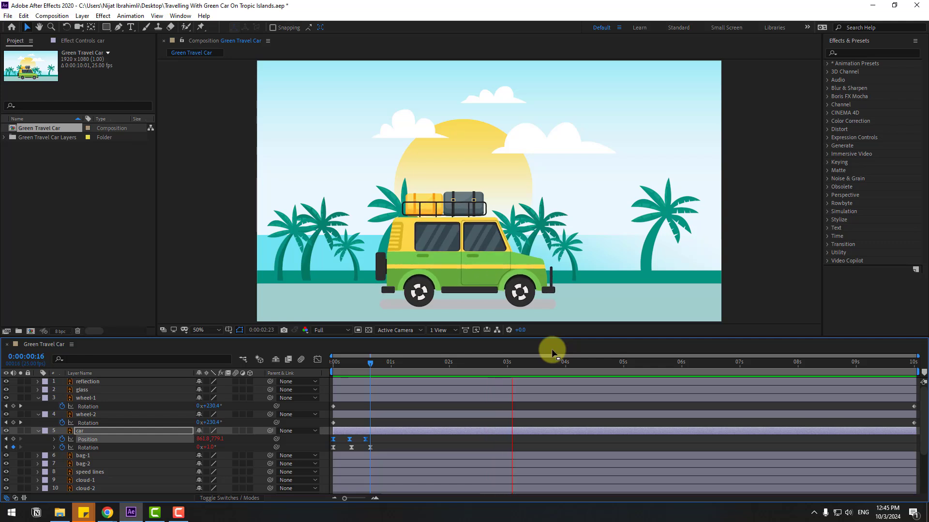
Compress the car's Position and Rotation keyframes together so both sets end just before frame 14, and preview the motion
click(367, 362)
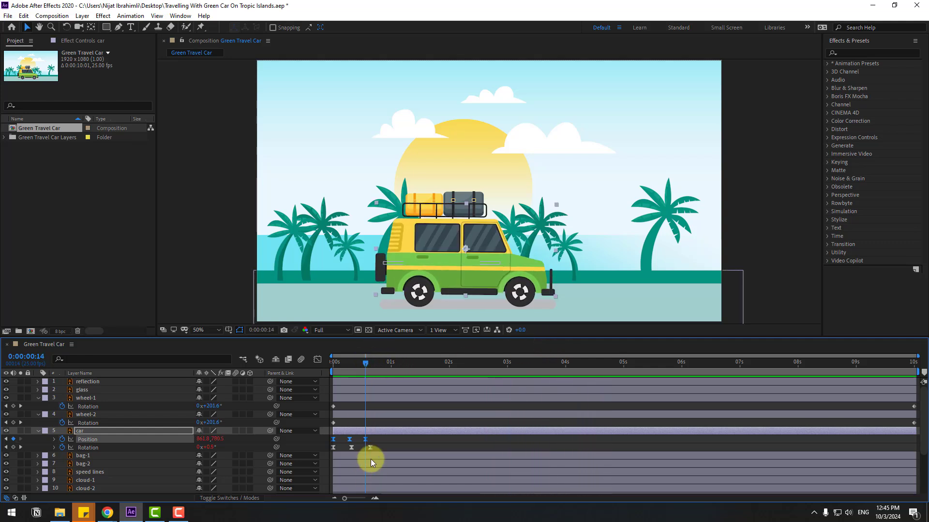
mouse_move(379, 440)
mouse_down()
mouse_move(331, 451)
mouse_move(370, 451)
mouse_up()
key(space)
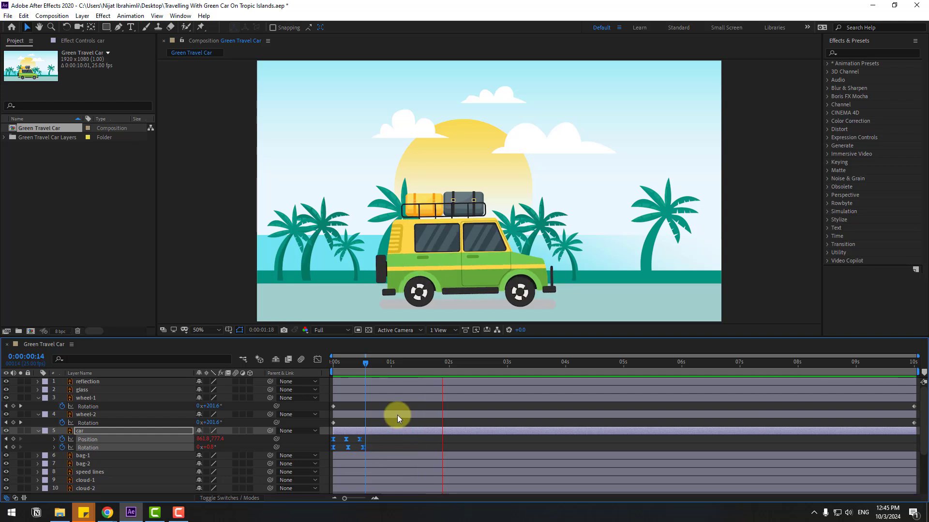
click(388, 437)
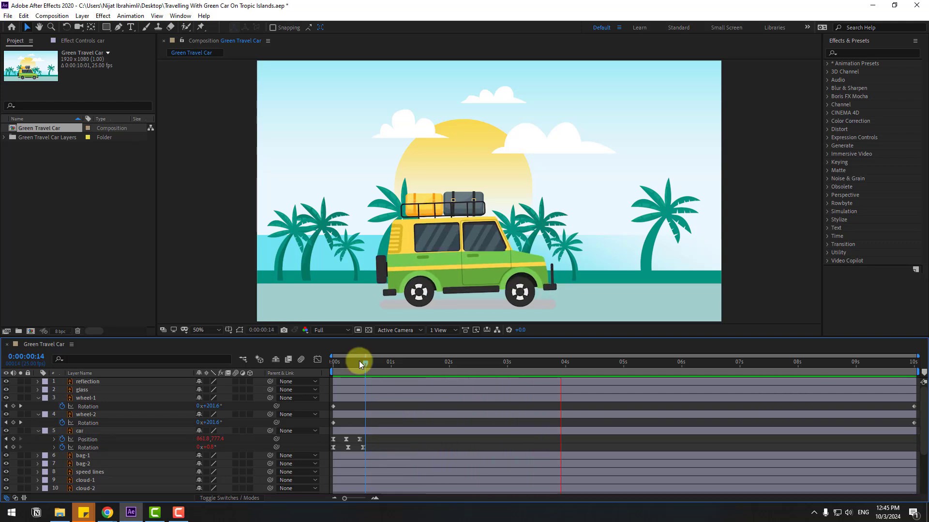
At frame 0, parent the glass layer to the car and the reflection layer to the glass
drag(363, 362, 330, 368)
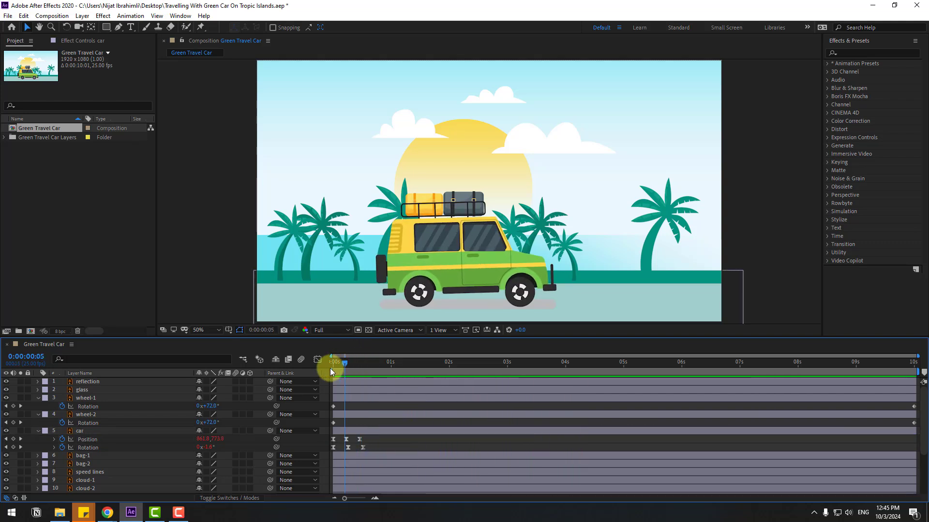
click(436, 242)
click(84, 391)
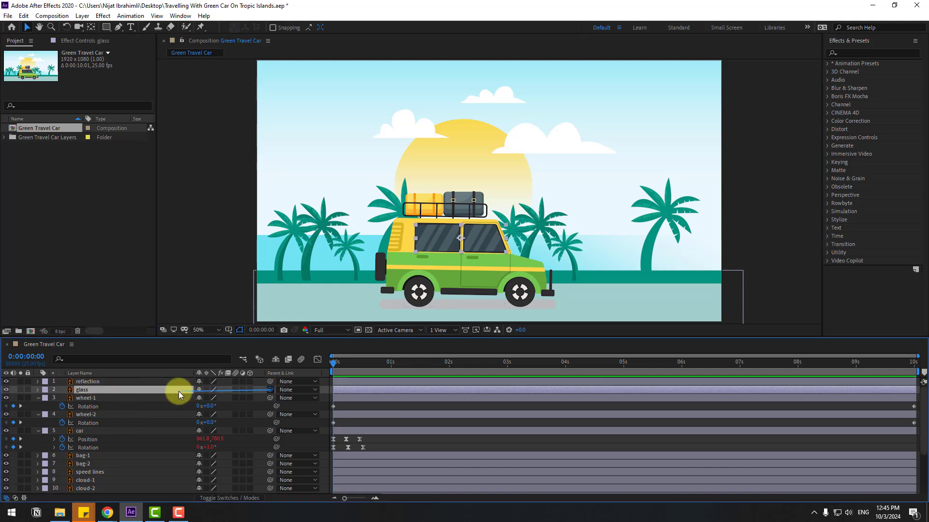
drag(270, 389, 79, 432)
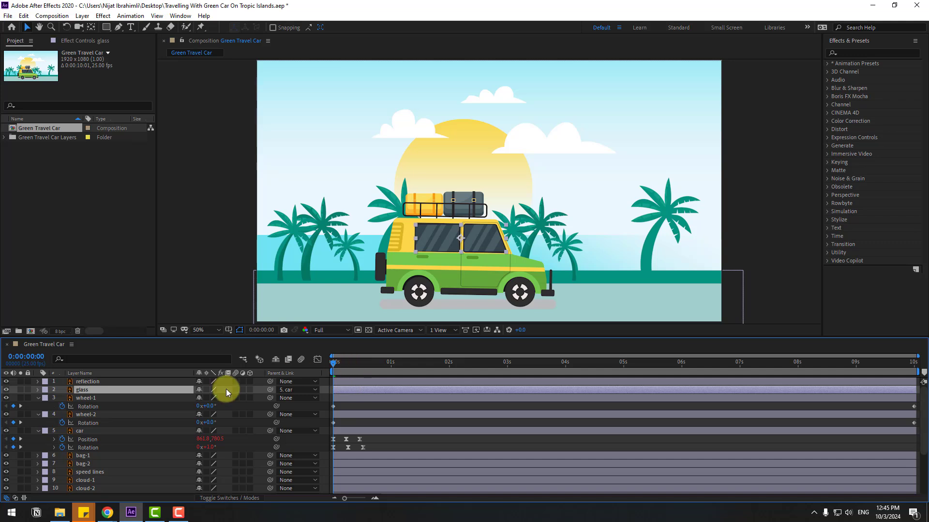
click(80, 382)
drag(270, 382, 168, 381)
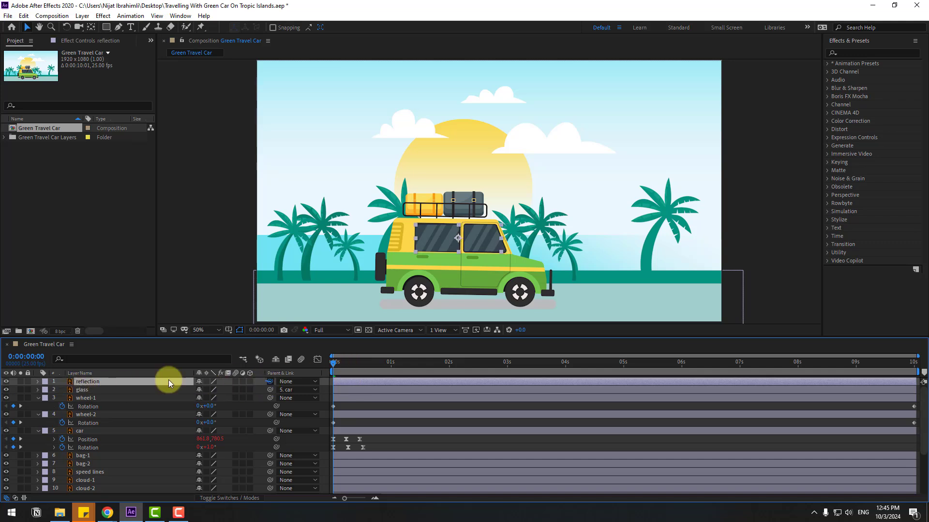
drag(80, 391, 81, 391)
drag(332, 363, 210, 384)
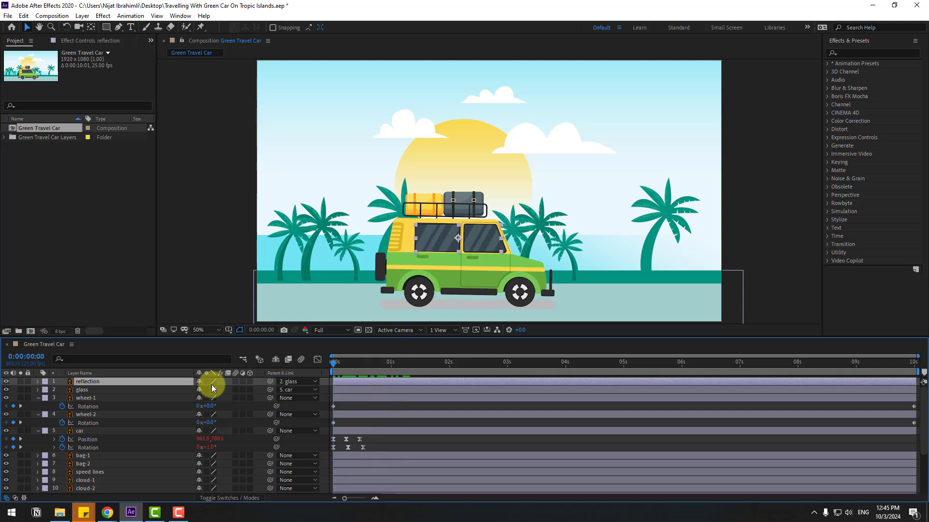
Duplicate the glass layer and place the reflection layer between the duplicate and the original glass
click(82, 391)
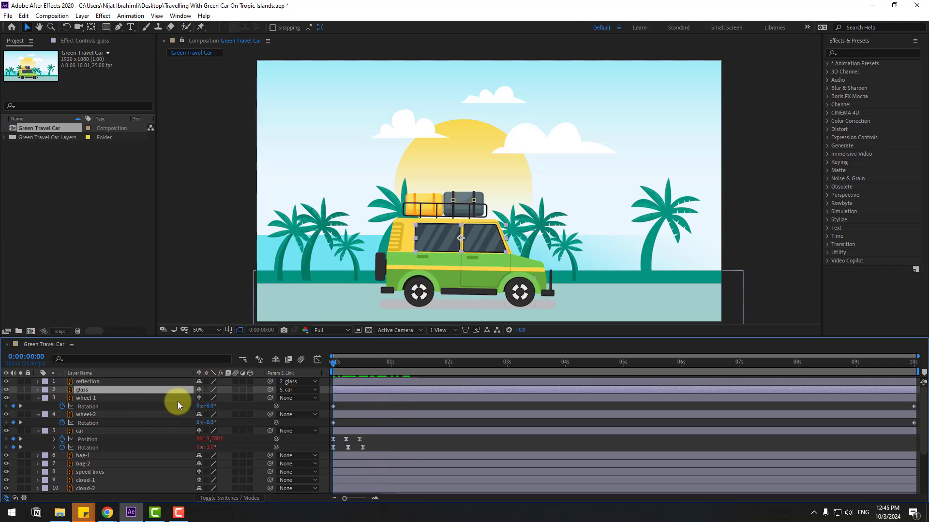
key(ctrl+d)
click(105, 382)
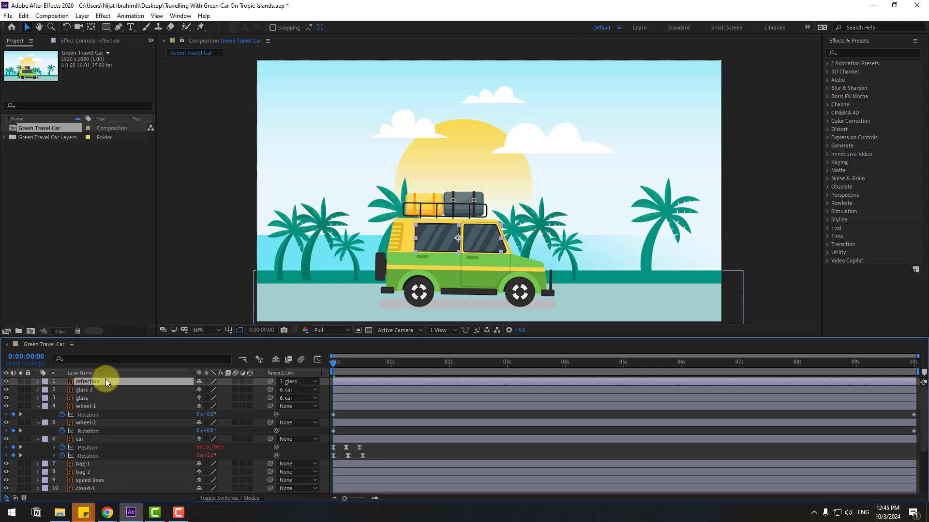
drag(85, 379, 88, 394)
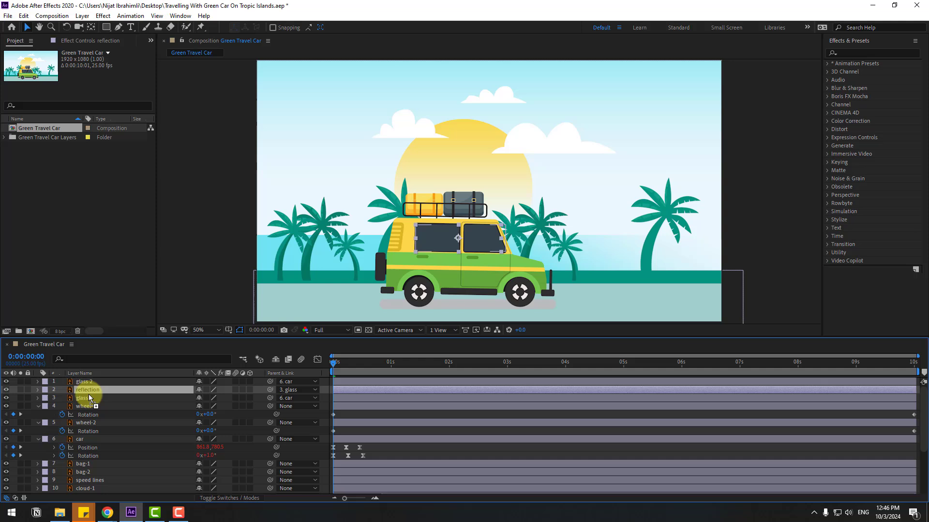
Set the reflection layer's track matte to Alpha Matte "glass 2" and save the project
click(214, 498)
click(270, 391)
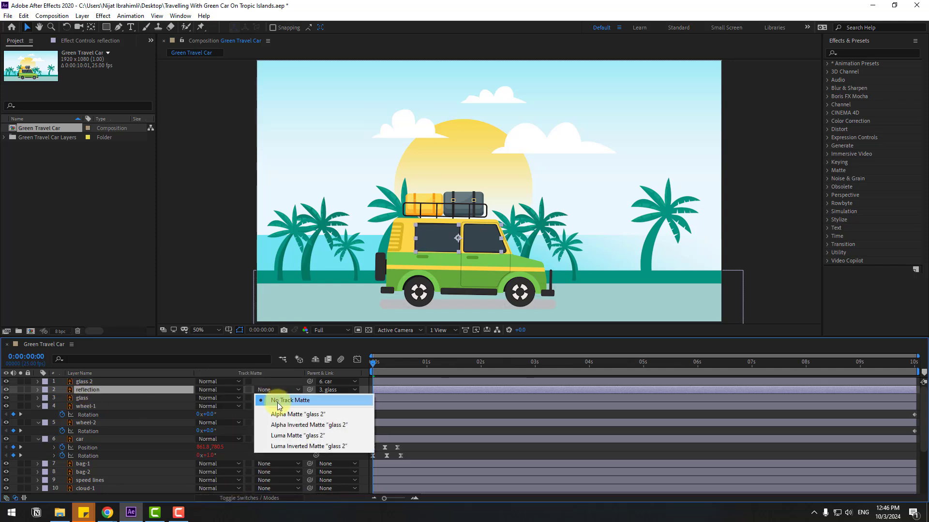
click(311, 417)
key(period)
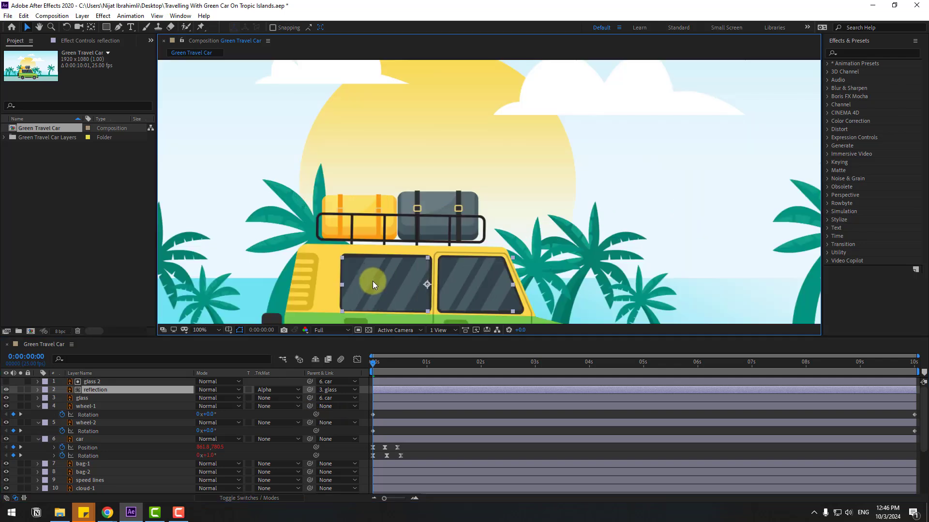
drag(407, 280, 346, 274)
key(comma)
key(ctrl+s)
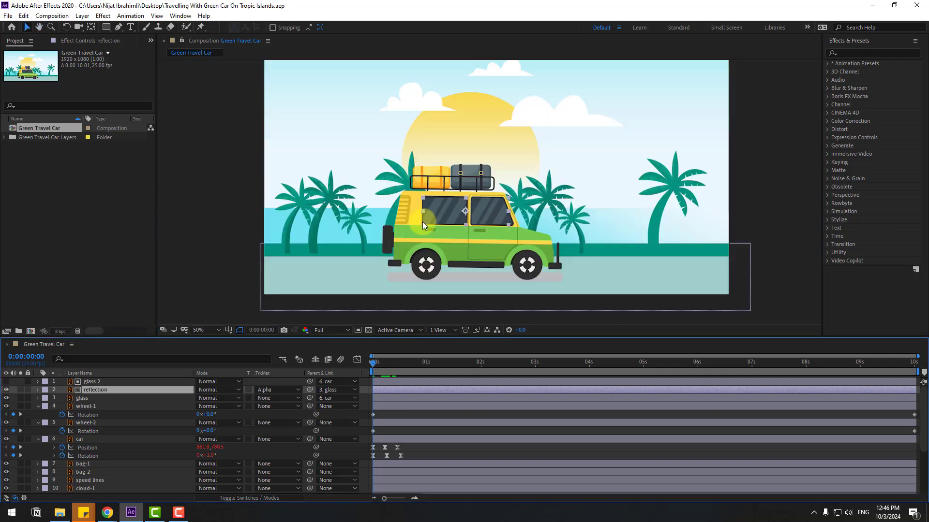
Parent the bag-1 and bag-2 layers to the car layer
click(431, 173)
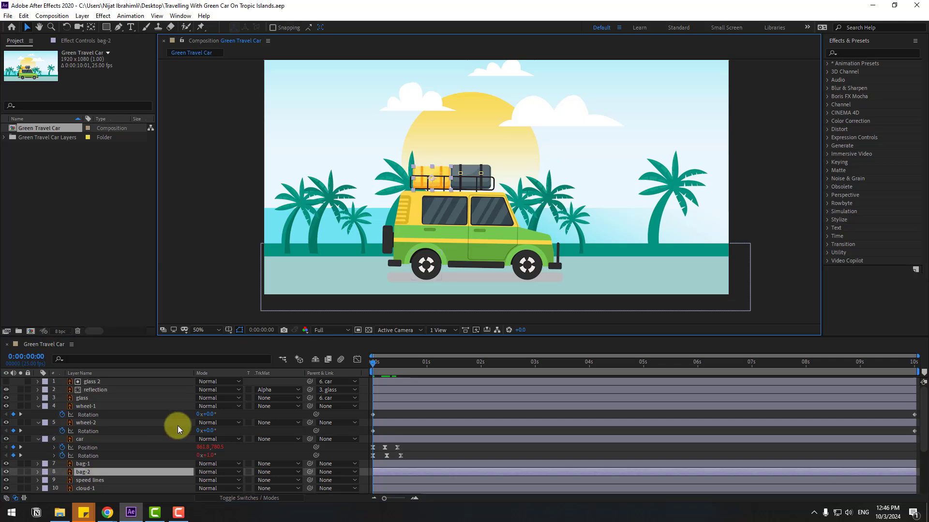
ctrl+click(85, 464)
drag(310, 463, 82, 439)
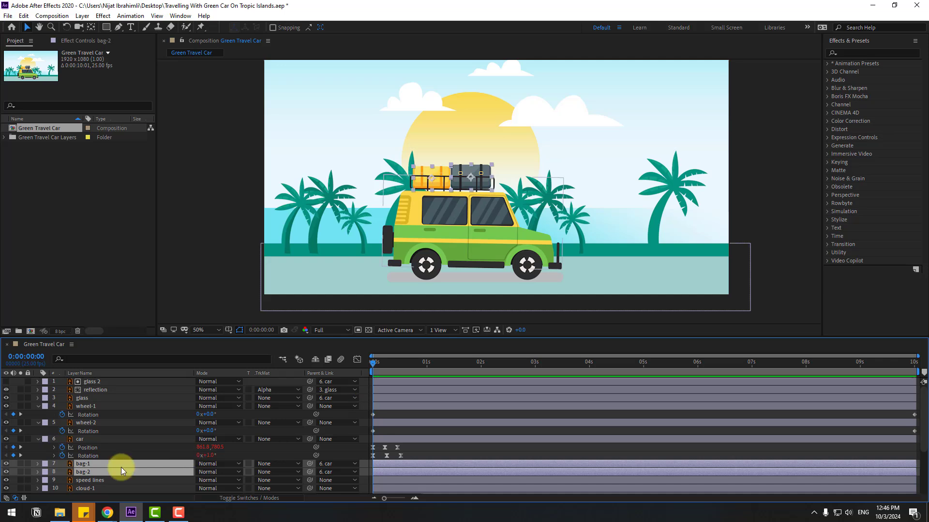
Move the anchor point of the bag-1 layer to the bottom centre of the grey suitcase
click(81, 464)
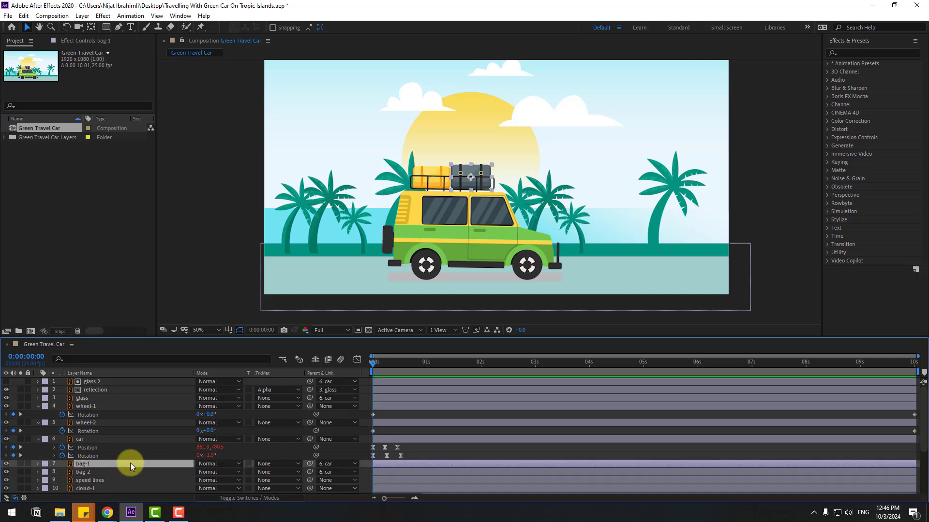
scroll(489, 178, up, 3)
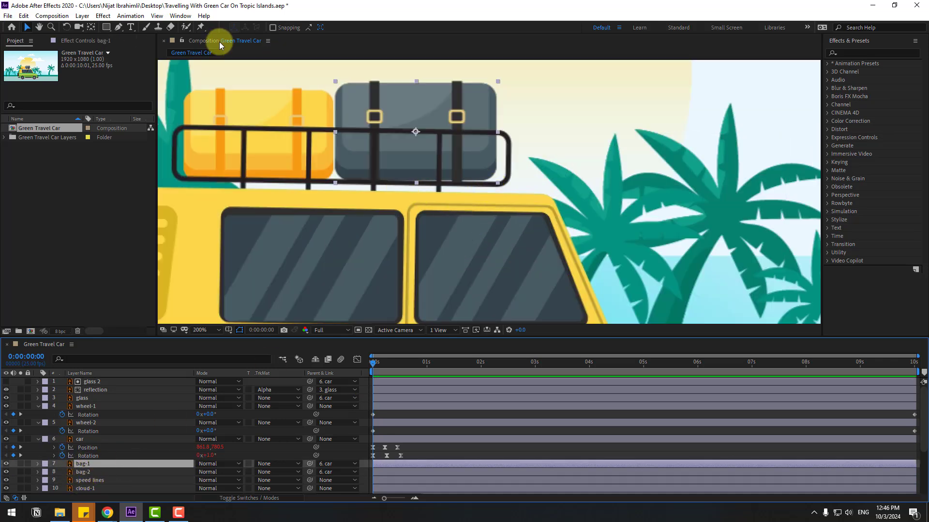
click(90, 28)
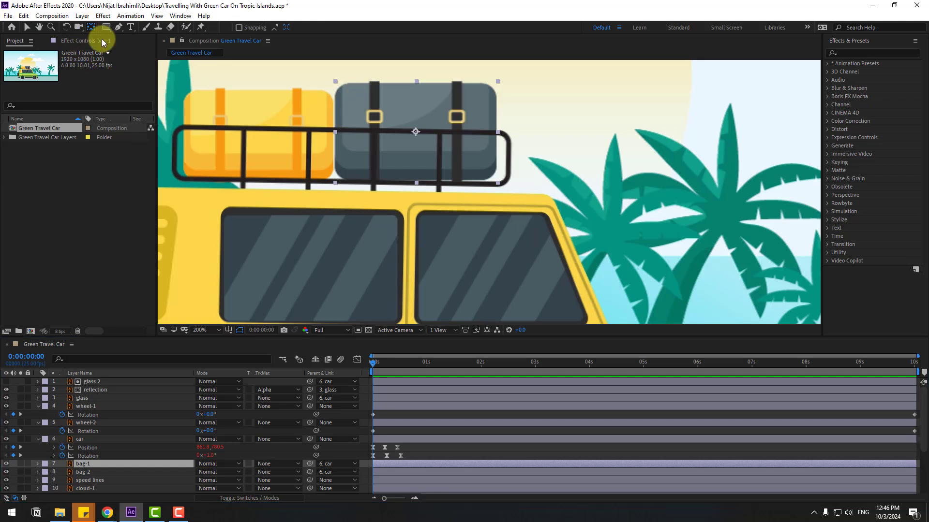
drag(415, 131, 415, 180)
key(v)
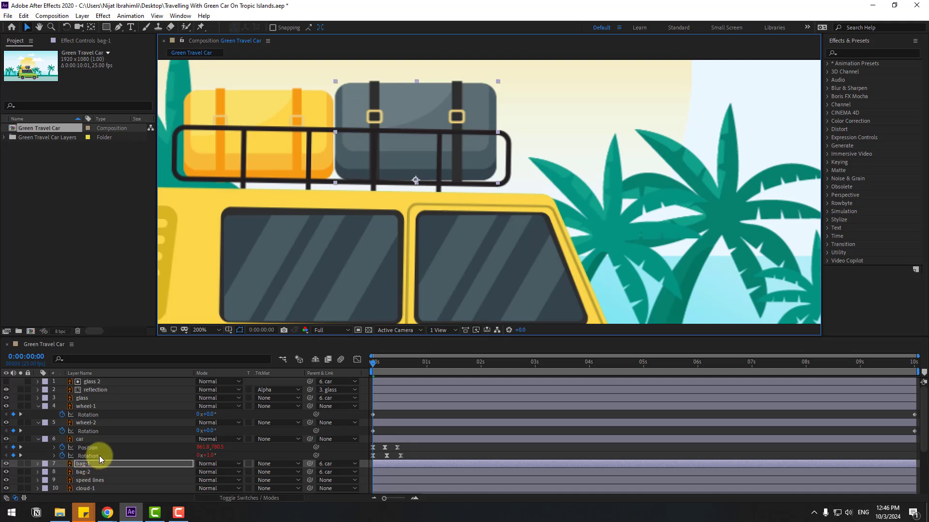
Add a position keyframe to bag-1 at frame 0 and set its Y position to 49 at frame 3
key(p)
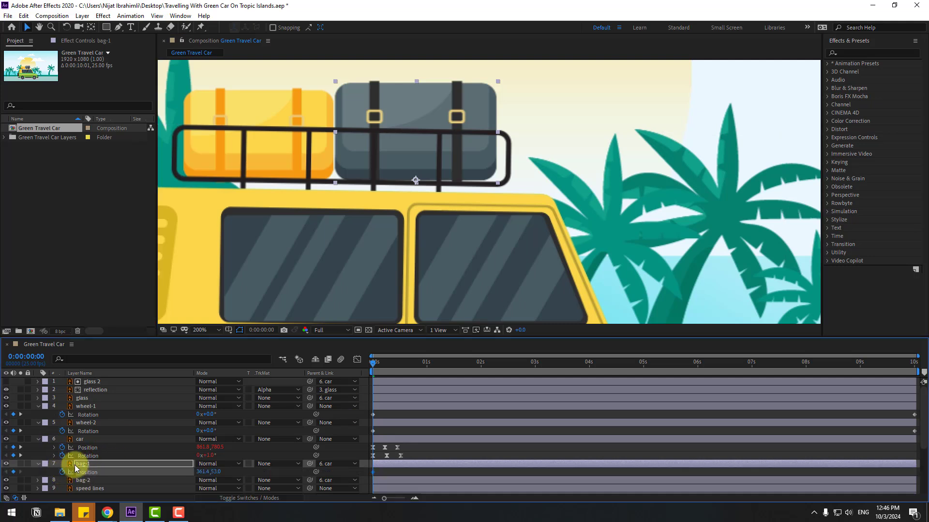
key(Page_Down)
key(Page_Down)
key(Page_Down)
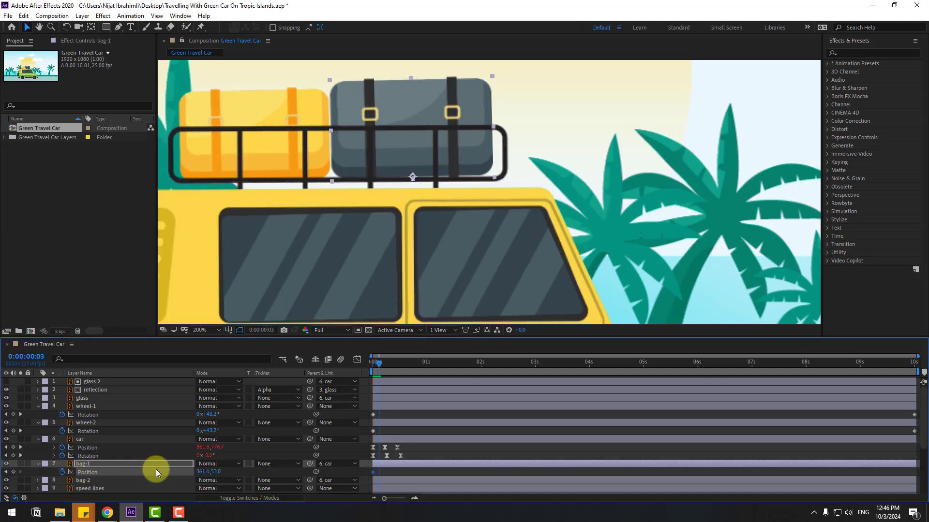
drag(212, 471, 210, 470)
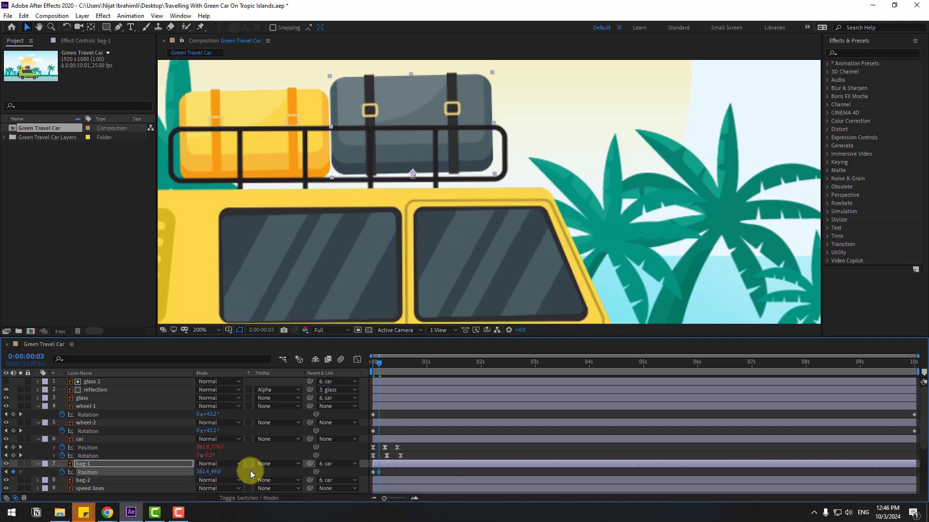
At frame 6, lower bag-1 to a Y position of 53
key(Page_Down)
key(Page_Down)
key(Page_Down)
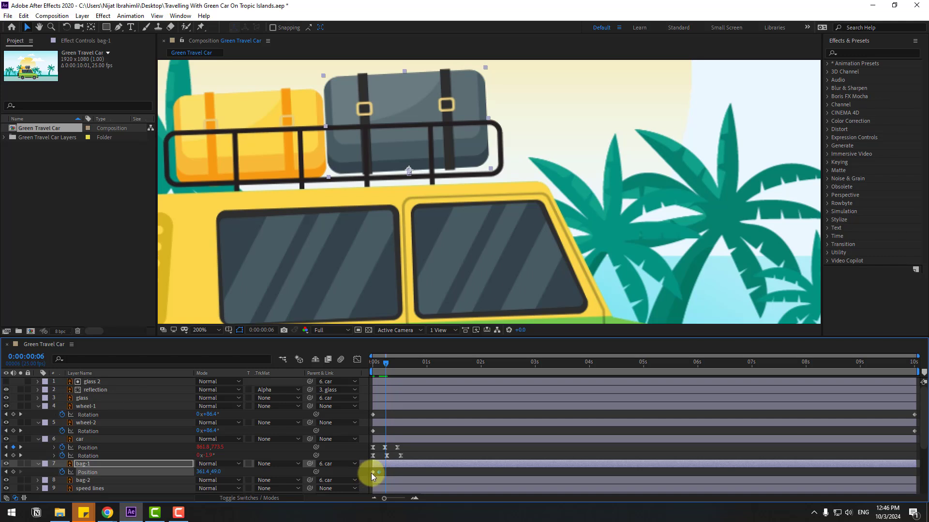
key(Down)
key(Down)
key(Down)
key(Down)
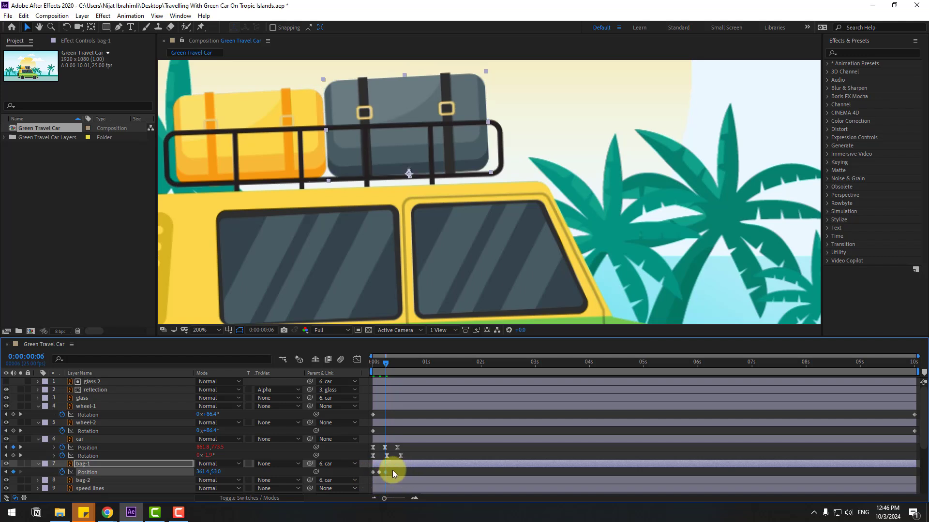
Apply Easy Ease to the three bag-1 position keyframes and preview the motion
drag(394, 470, 356, 479)
right_click(374, 472)
mouse_move(384, 463)
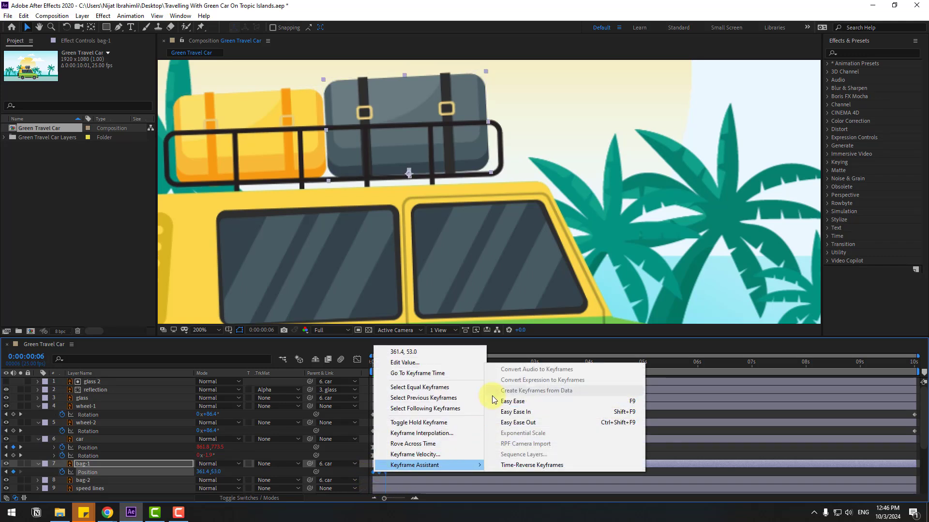
click(497, 401)
key(space)
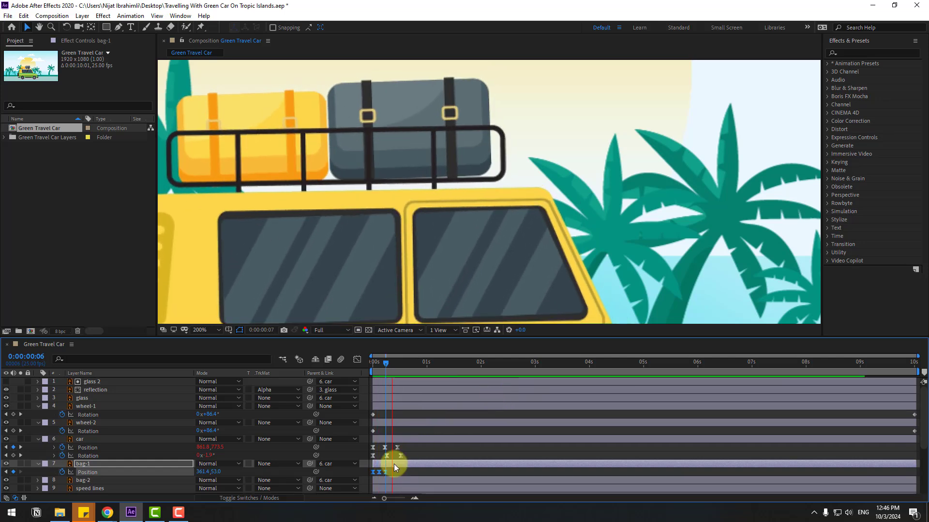
key(space)
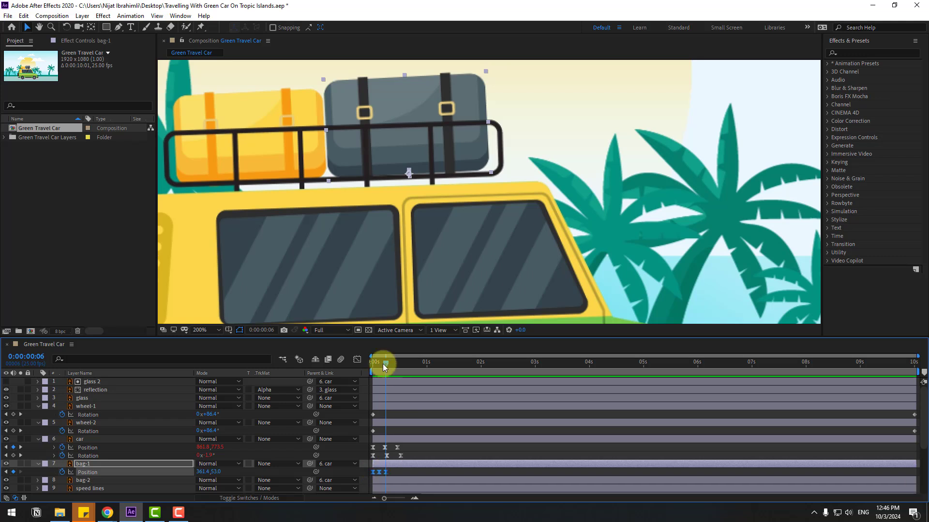
Add a rotation keyframe to bag-1 at frame 0
drag(382, 364, 370, 362)
click(93, 465)
key(ctrl+v)
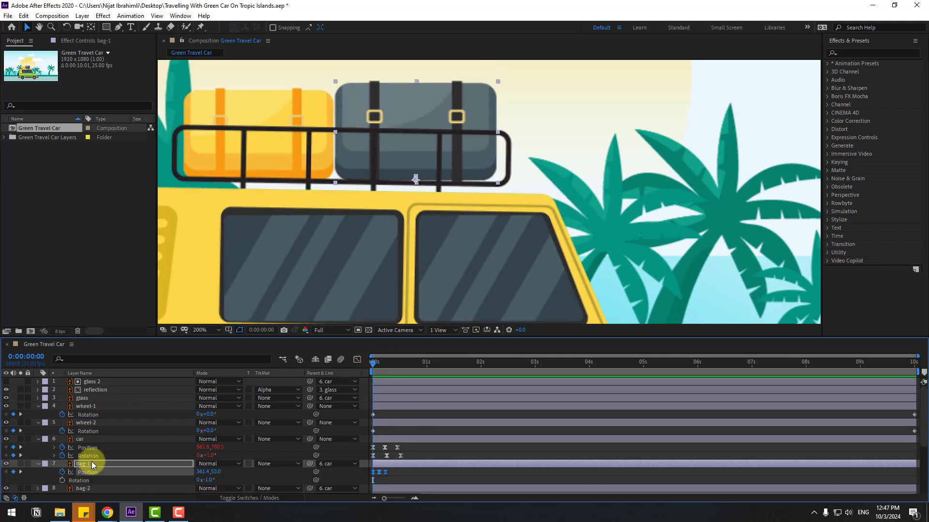
scroll(93, 466, down, 3)
click(366, 374)
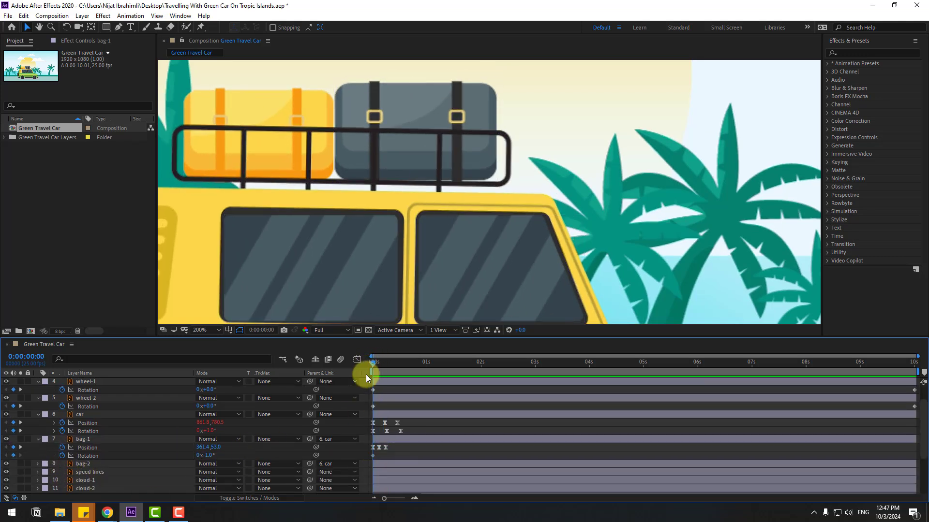
At frame 3, try a bag-1 rotation of -3°, and set it to -5° instead
key(Page_Down)
key(Page_Down)
key(Page_Down)
click(211, 455)
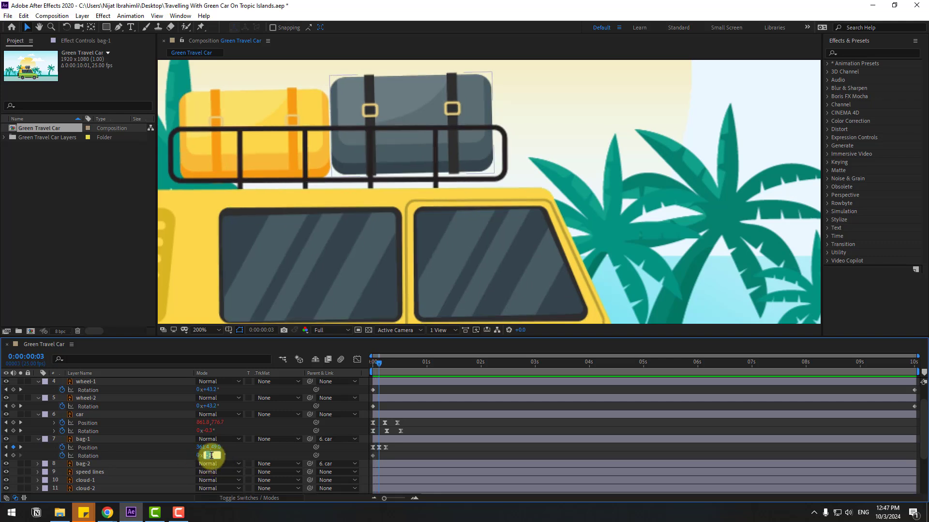
text(-3)
key(Return)
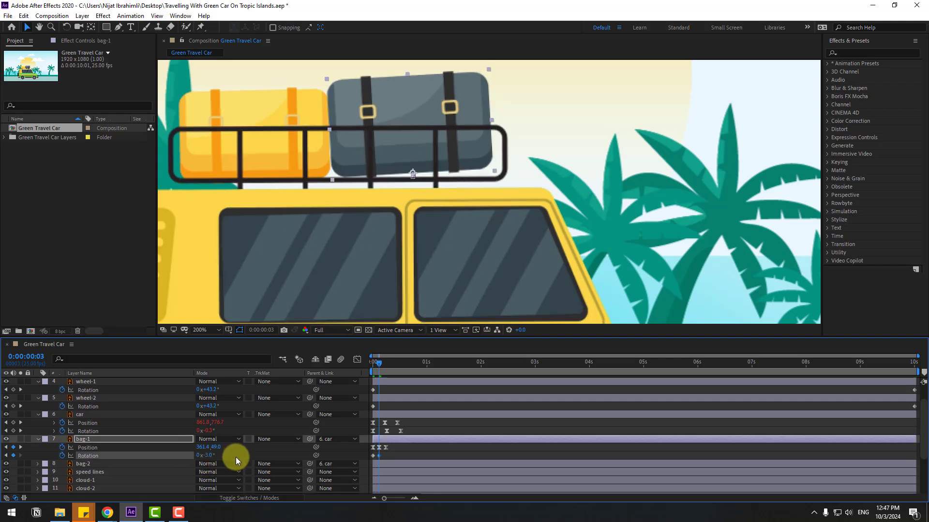
click(211, 456)
text(-5)
key(Return)
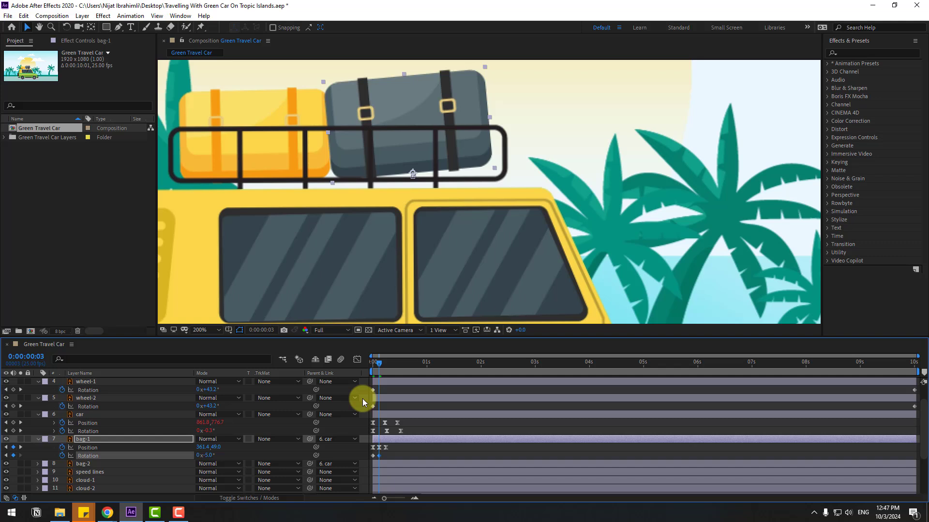
At frame 6, set the rotation of bag-1 to 0°
click(385, 361)
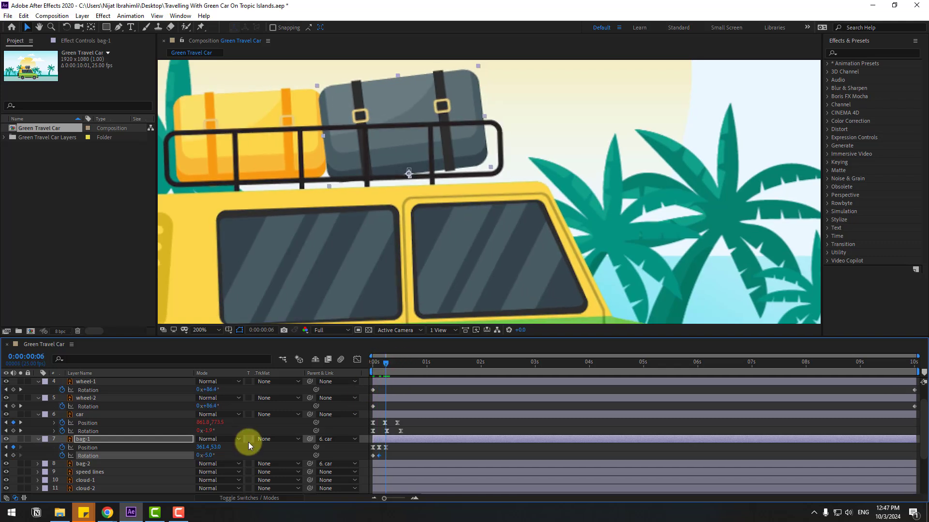
click(207, 456)
text(0)
key(Return)
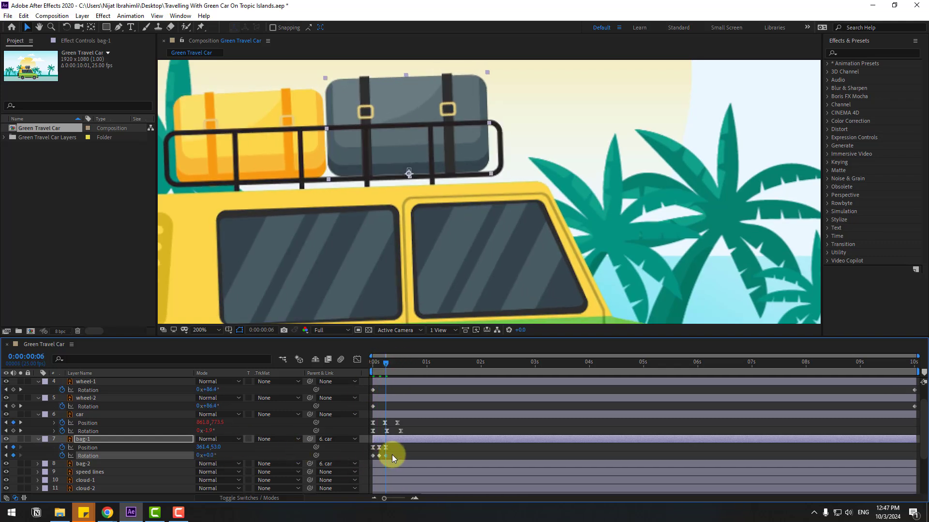
Apply Easy Ease to the three bag-1 rotation keyframes and preview the whole scene
drag(391, 454, 370, 458)
right_click(373, 457)
mouse_move(459, 446)
click(532, 386)
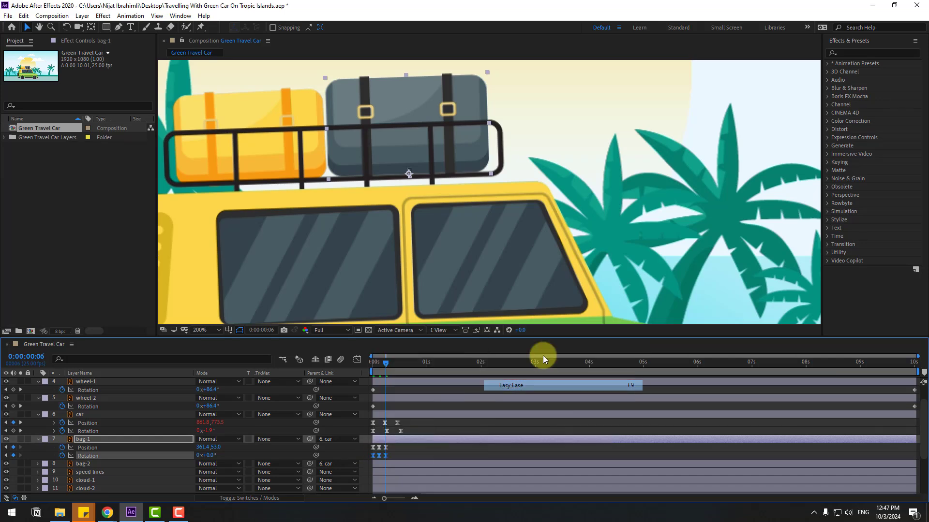
key(space)
scroll(515, 191, down, 6)
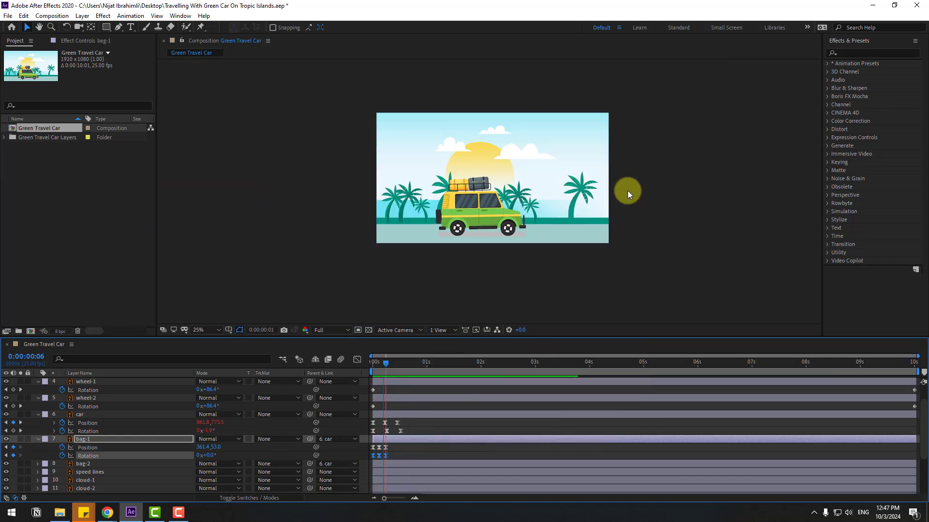
scroll(632, 192, up, 2)
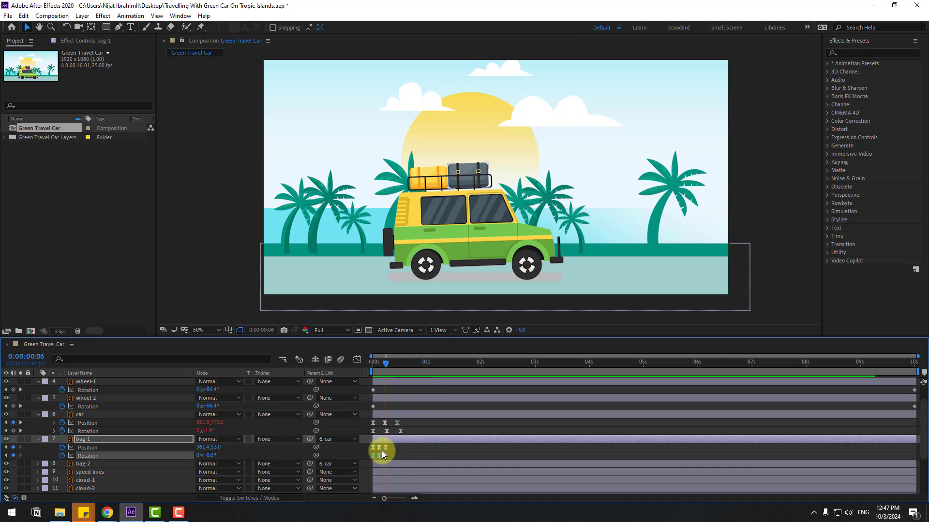
Copy all bag-1 position and rotation keyframes and paste them at about half a second and at 1 second
drag(382, 455, 392, 464)
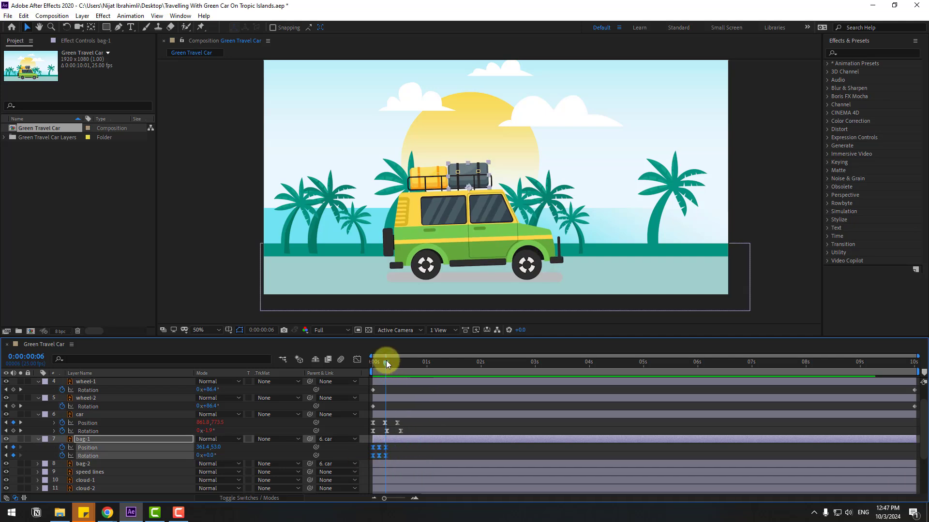
drag(386, 361, 401, 362)
key(ctrl+v)
click(426, 364)
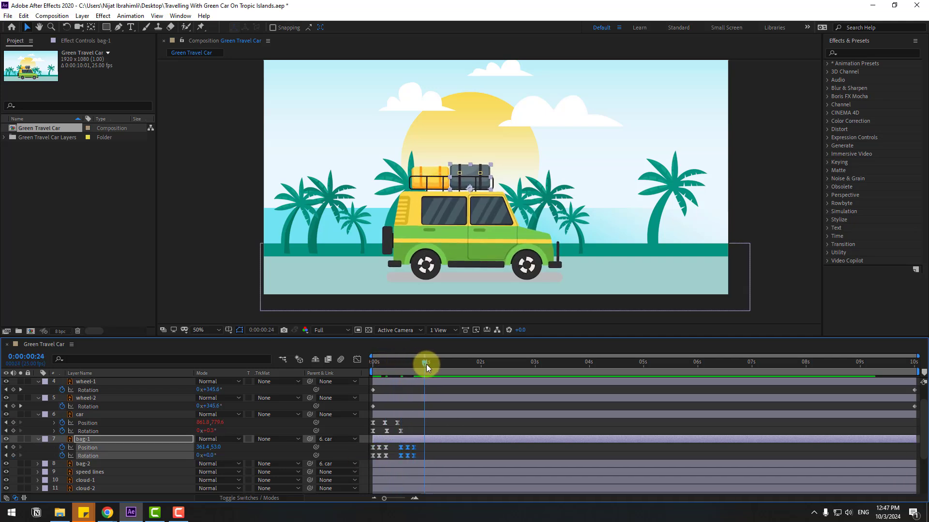
key(ctrl+v)
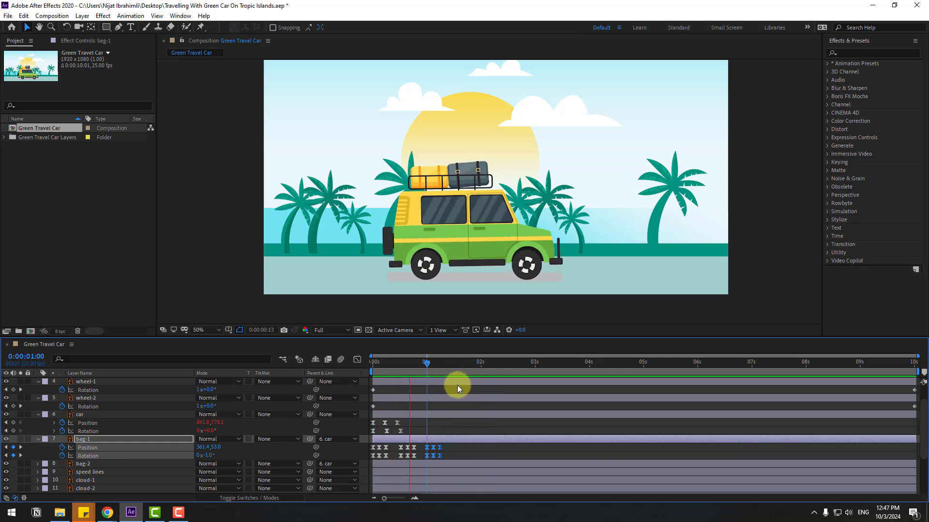
Shift the two pasted bag-1 keyframe groups so they start just before 1 and 2 seconds, and preview the timing
key(space)
drag(451, 448, 474, 454)
key(space)
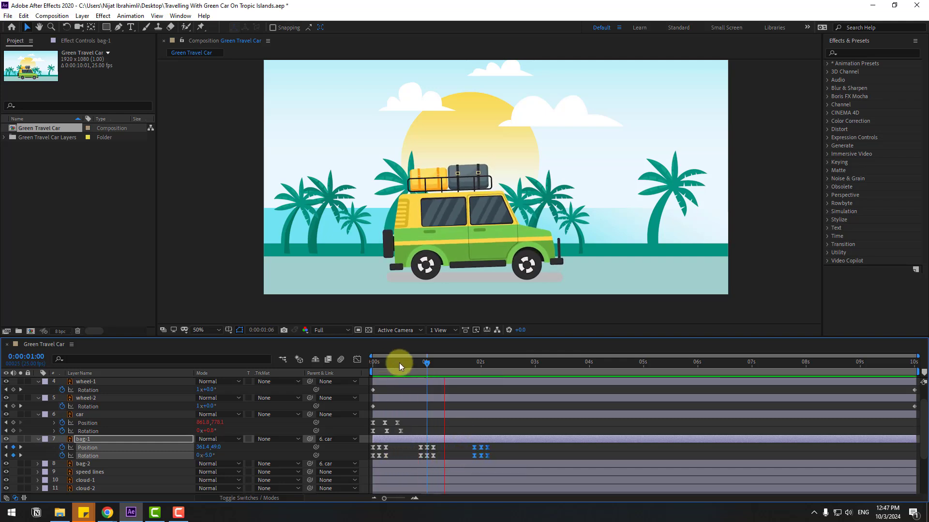
At frame 6, move the anchor point of the bag-2 layer to the bottom centre of the yellow suitcase
click(387, 363)
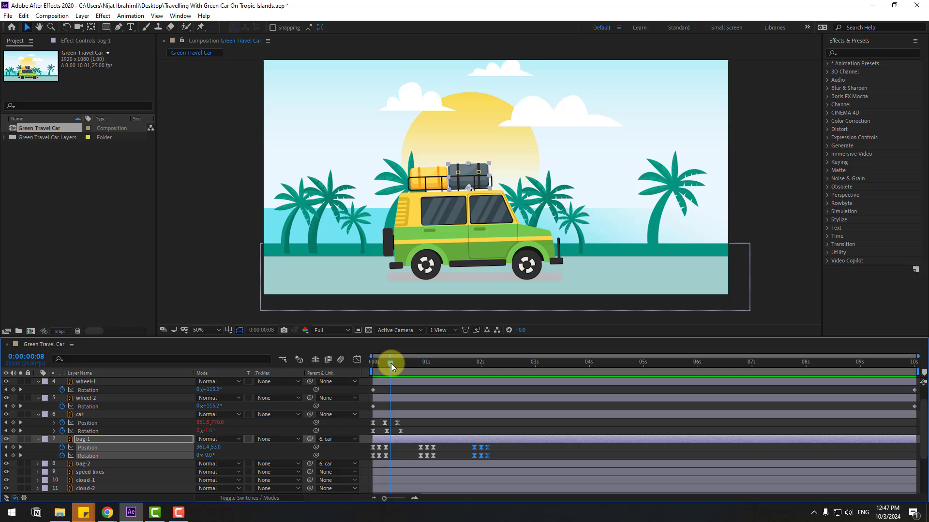
click(83, 463)
scroll(345, 271, up, 4)
click(91, 28)
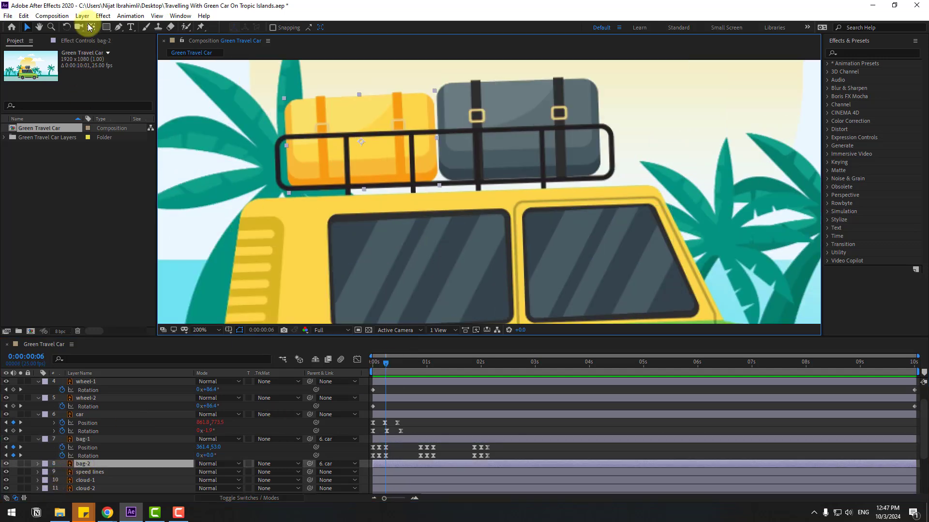
drag(360, 142, 364, 185)
key(v)
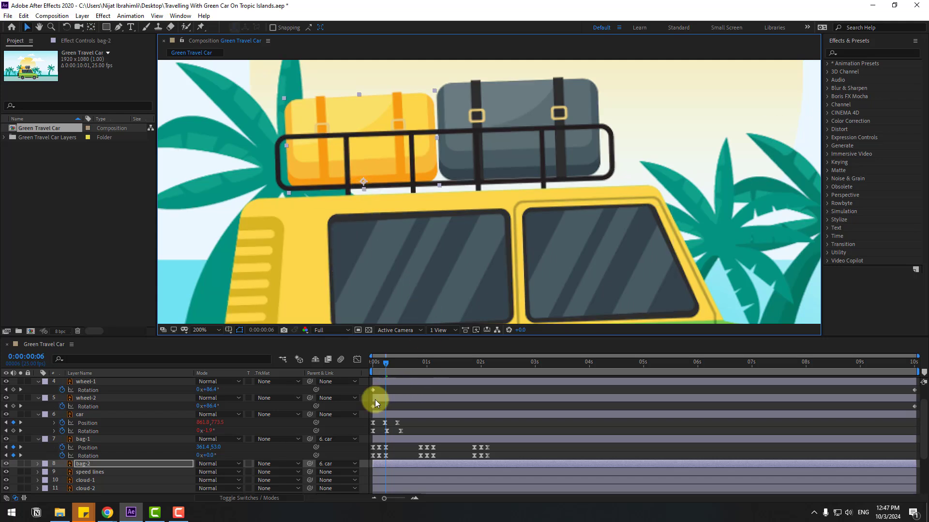
Add a position keyframe to bag-2 at frame 6 and raise it to a Y position of 41.1 at frame 9
key(alt+shift+p)
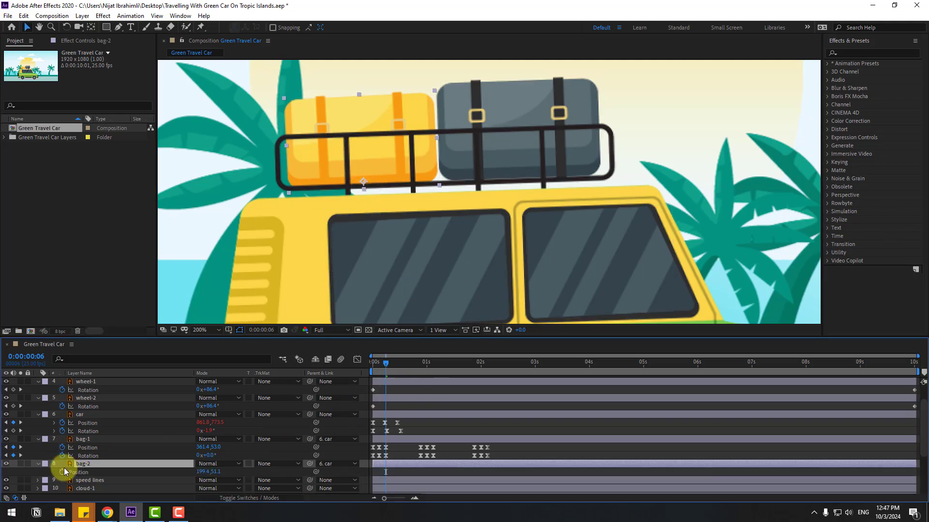
click(63, 470)
key(Page_Down)
key(Page_Down)
key(Page_Down)
key(Page_Down)
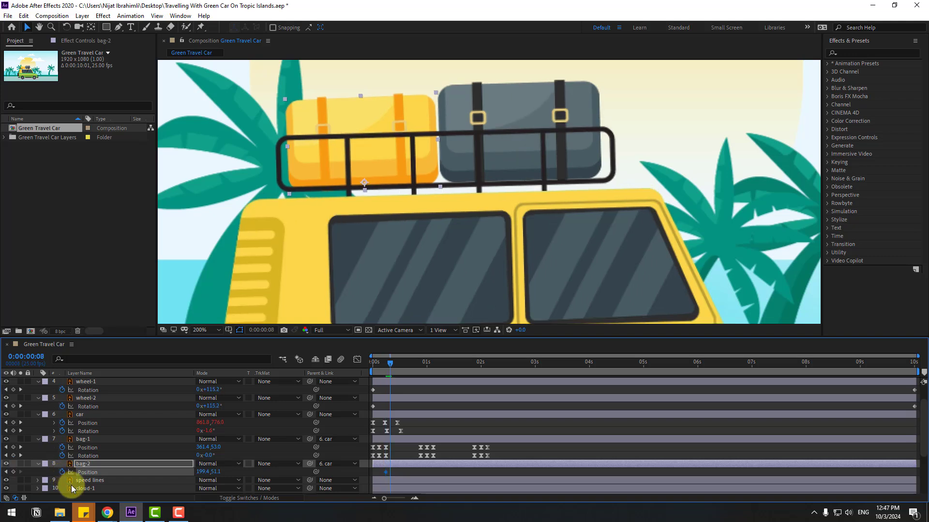
key(Page_Up)
drag(214, 471, 212, 472)
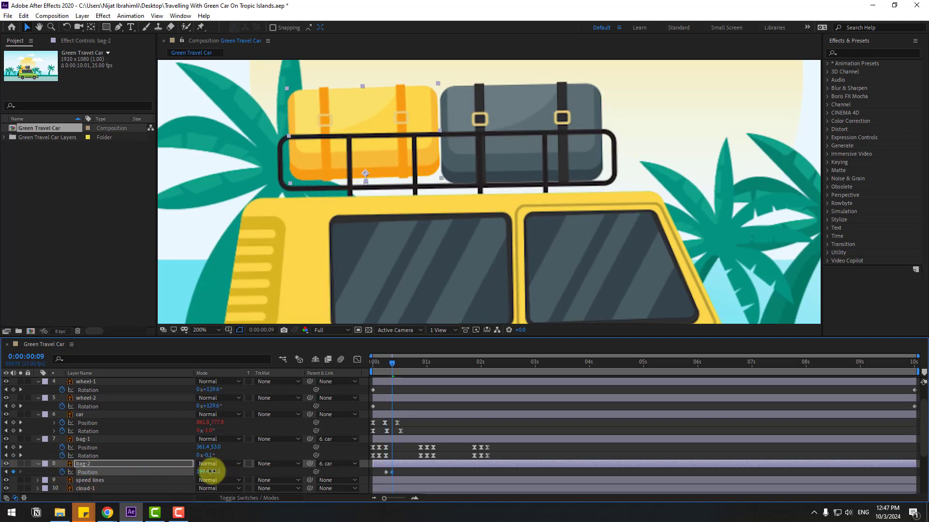
At frame 13, lower bag-2 to a Y position of 51.1
key(Page_Down)
key(Page_Down)
key(Page_Down)
key(Page_Down)
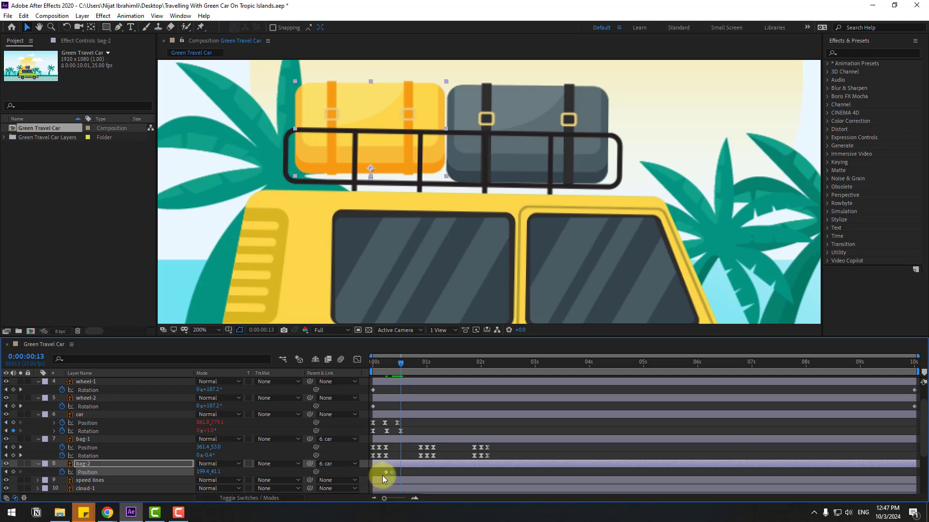
key(shift+Down)
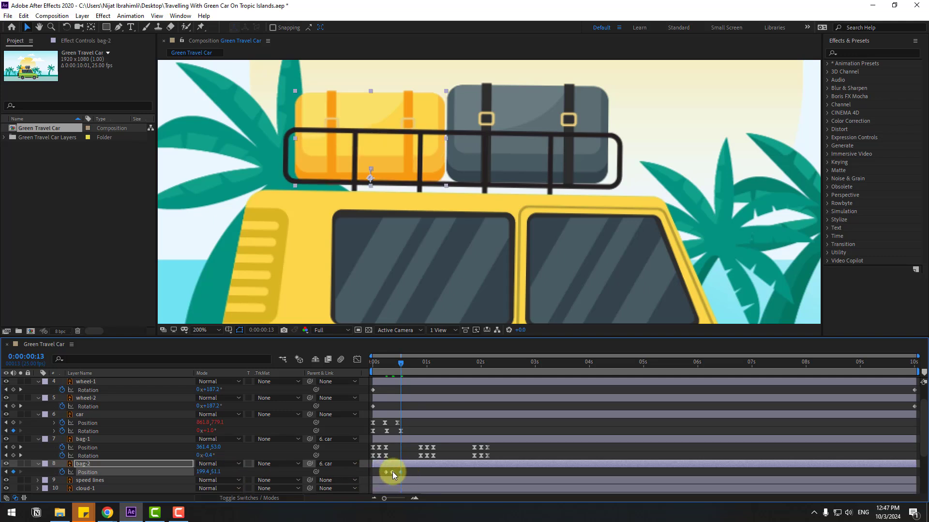
Apply Easy Ease to the three bag-2 position keyframes and preview the hop
right_click(386, 472)
click(391, 475)
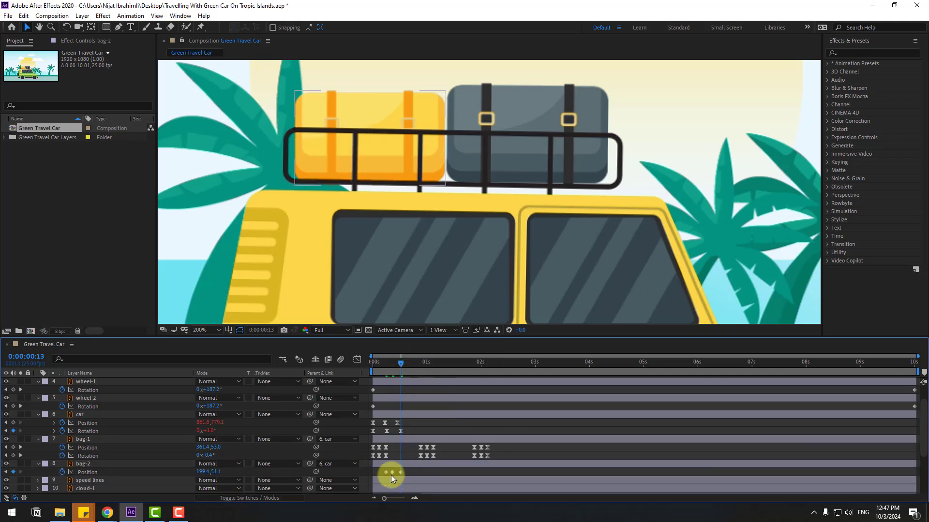
drag(391, 474, 386, 472)
right_click(386, 471)
mouse_move(512, 463)
click(546, 403)
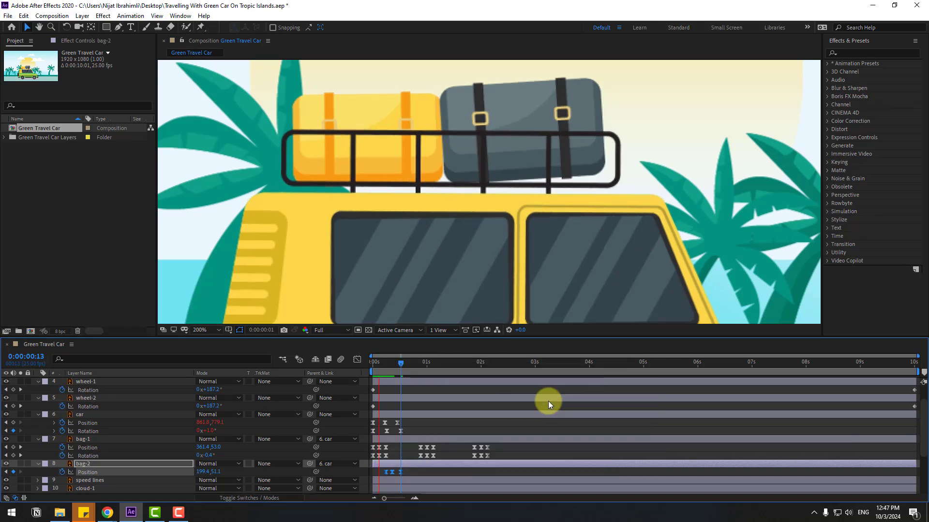
Add a rotation keyframe to bag-2 at frame 6 and set its rotation to 3° at frame 9
click(389, 362)
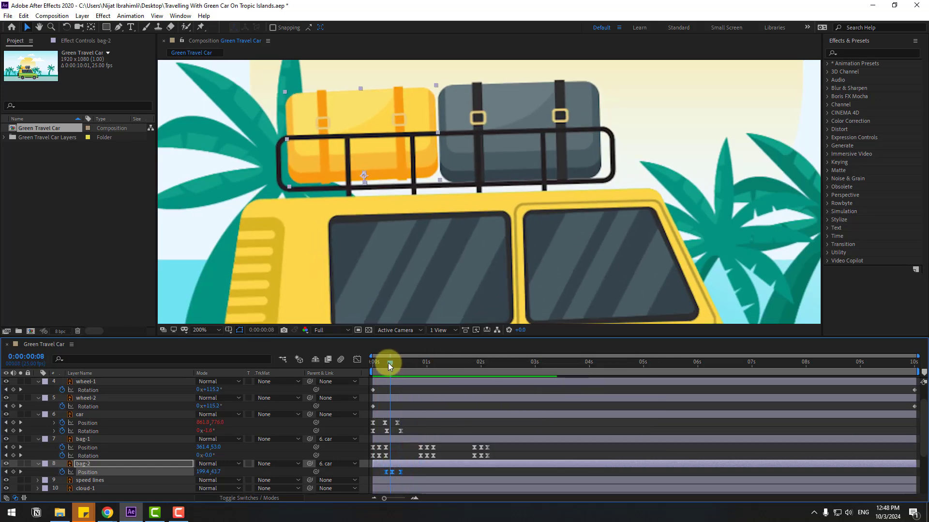
drag(388, 362, 386, 362)
key(shift+r)
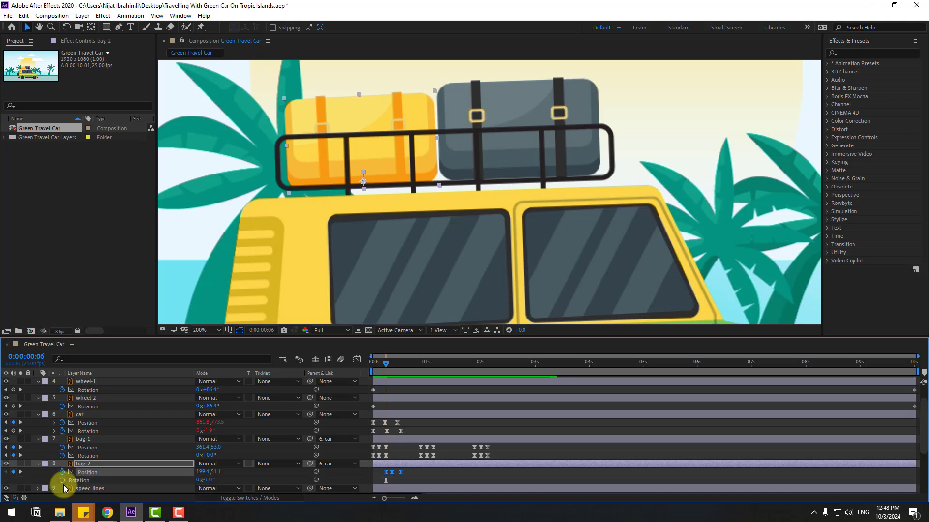
click(68, 481)
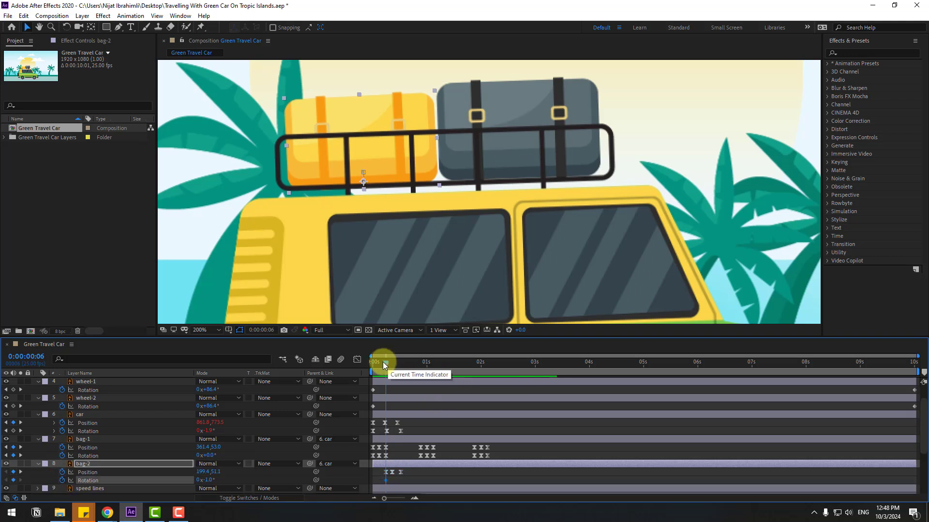
drag(389, 361, 392, 362)
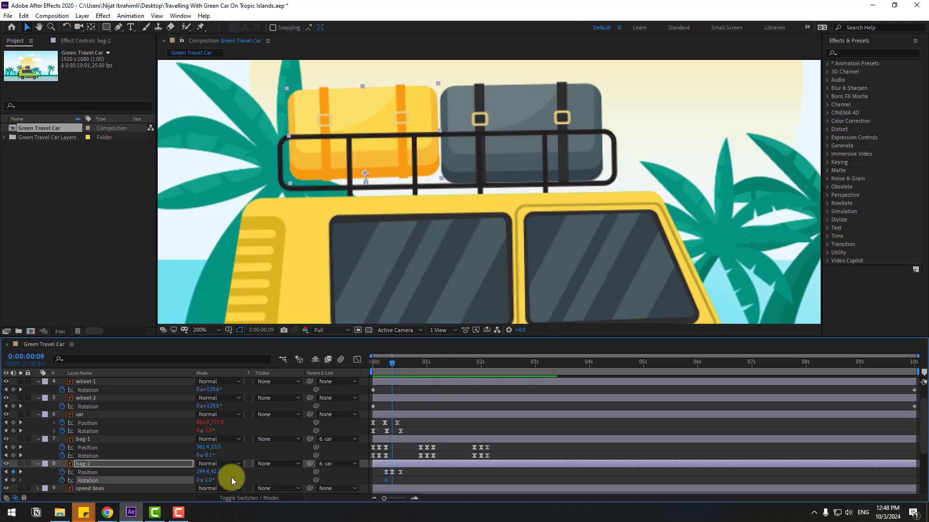
drag(207, 480, 215, 484)
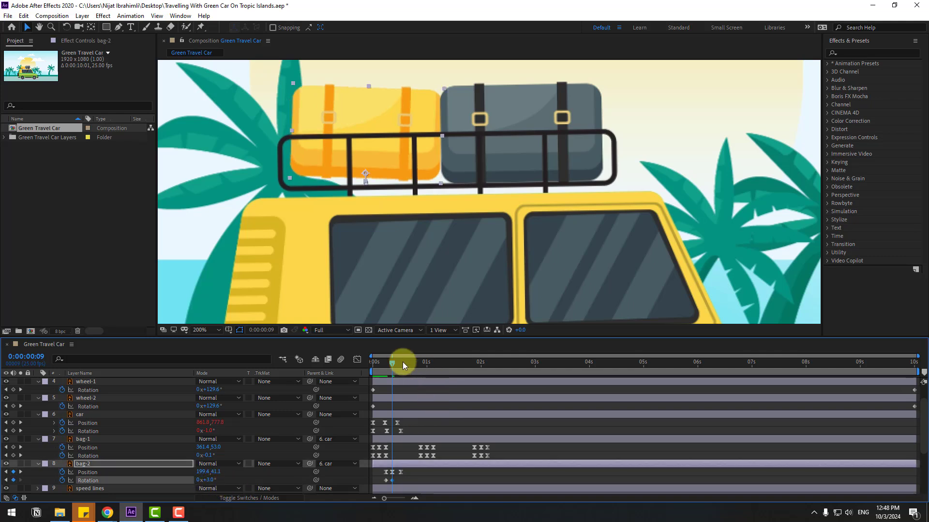
At frame 13, set the rotation of bag-2 to 0°
drag(403, 361, 401, 361)
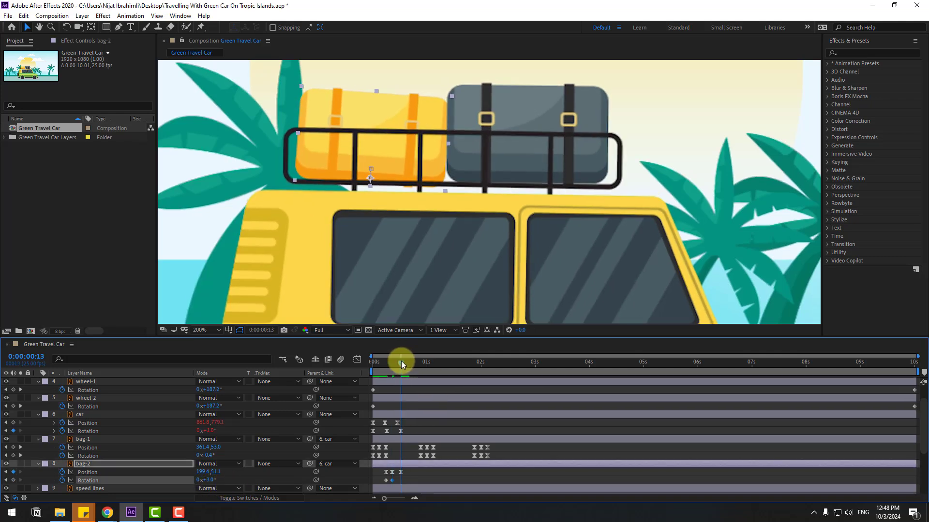
click(213, 480)
text(0)
key(Return)
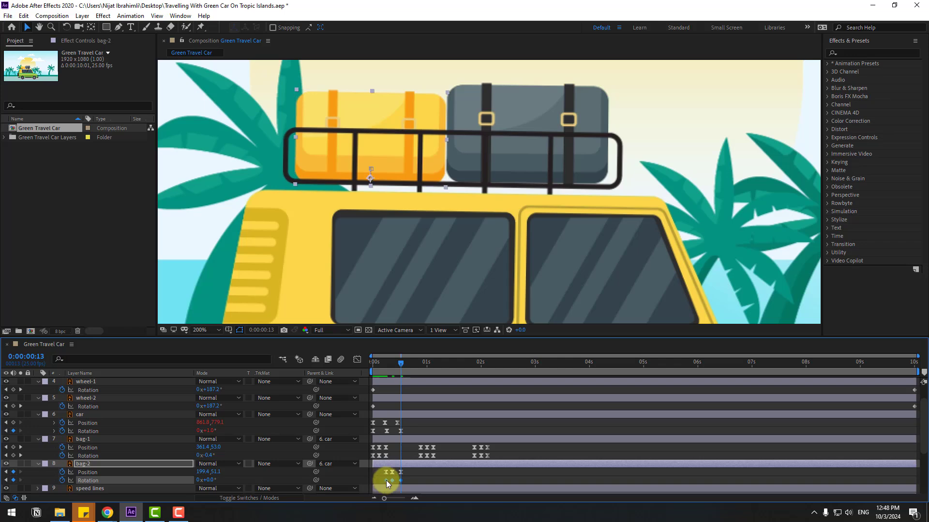
Apply Easy Ease to the bag-2 rotation keyframes and preview the suitcase's tilt
right_click(386, 481)
mouse_move(435, 473)
click(535, 408)
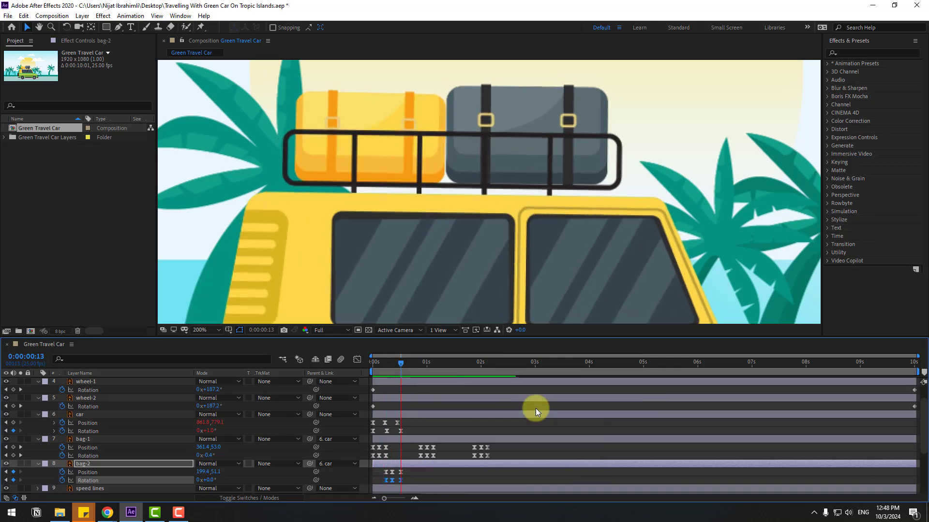
Repeat the bag-2 position and rotation keyframes by pasting copies at 2:00, 3:17 and 5:09
drag(411, 470, 391, 485)
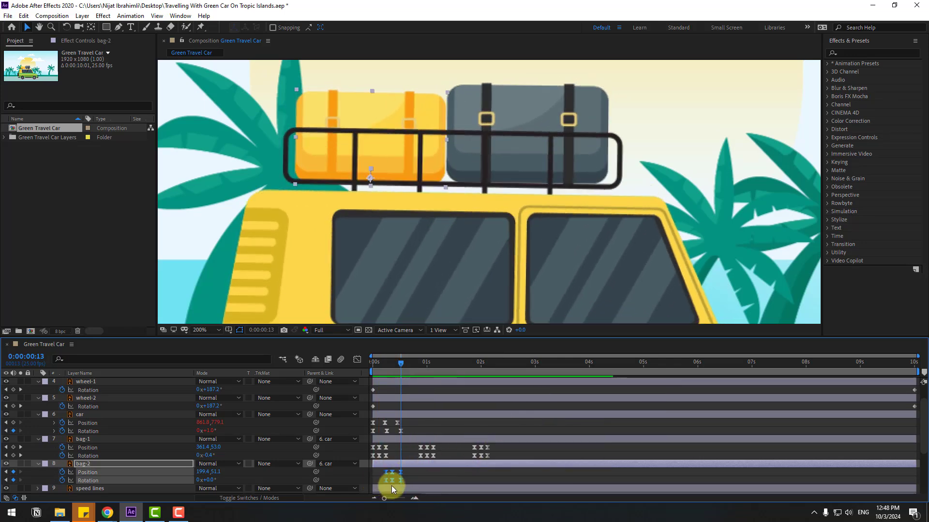
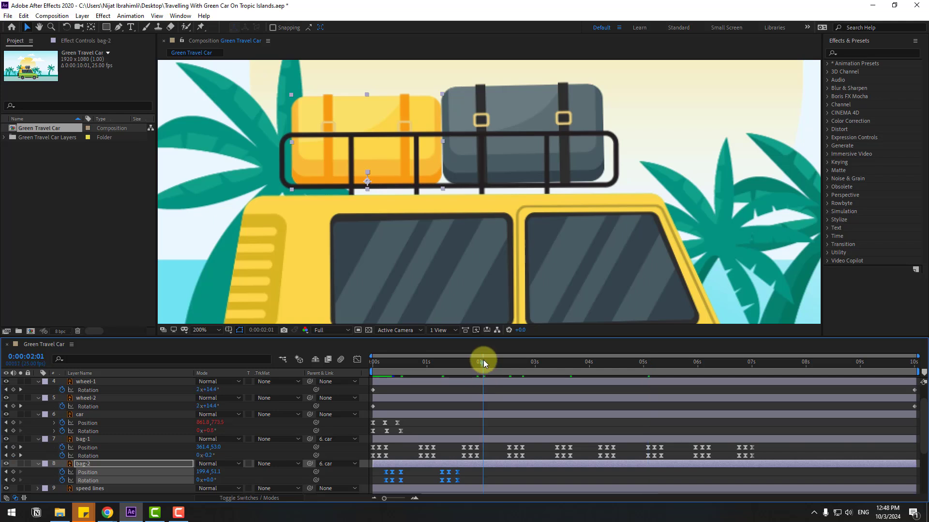
drag(483, 359, 481, 360)
key(ctrl+v)
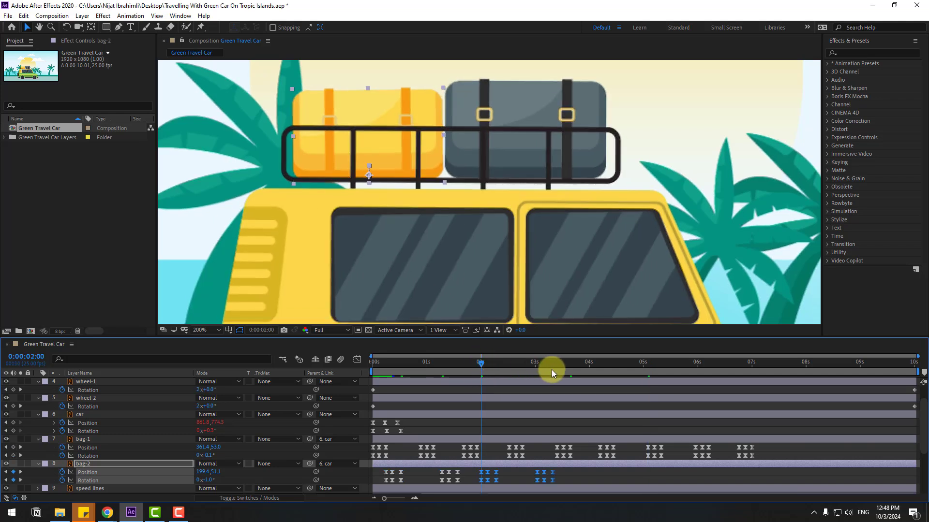
click(571, 364)
key(ctrl+v)
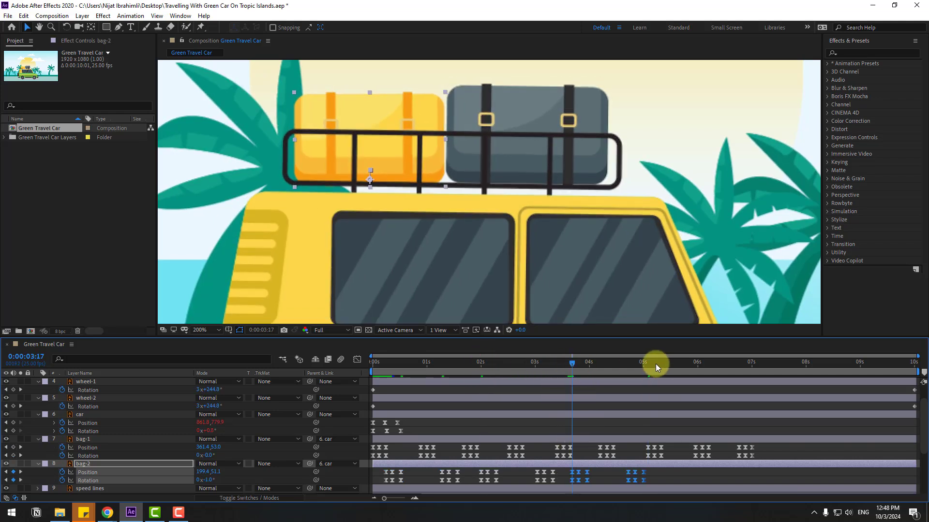
click(663, 359)
key(ctrl+v)
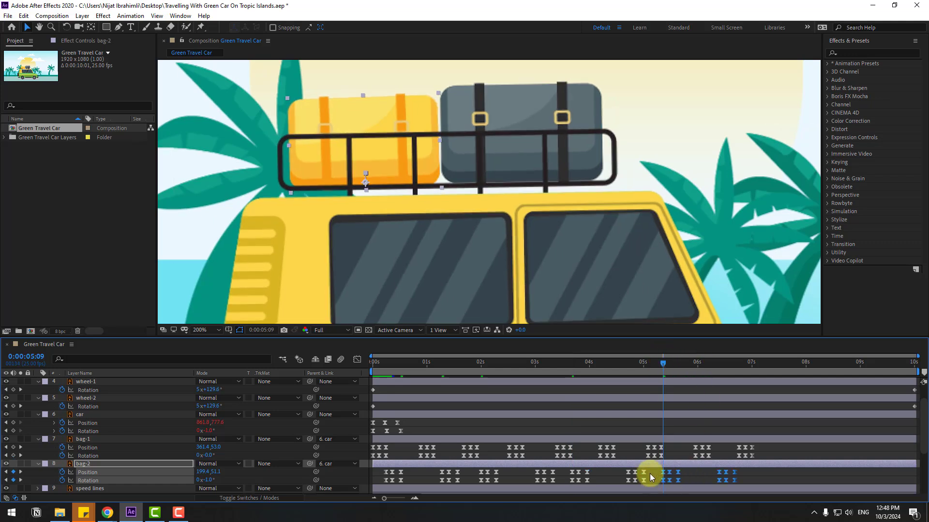
Shift the bag-2 keyframe groups near 3, 4 and 5 seconds slightly to vary the hop spacing, and preview the whole scene
drag(623, 474, 676, 476)
click(702, 481)
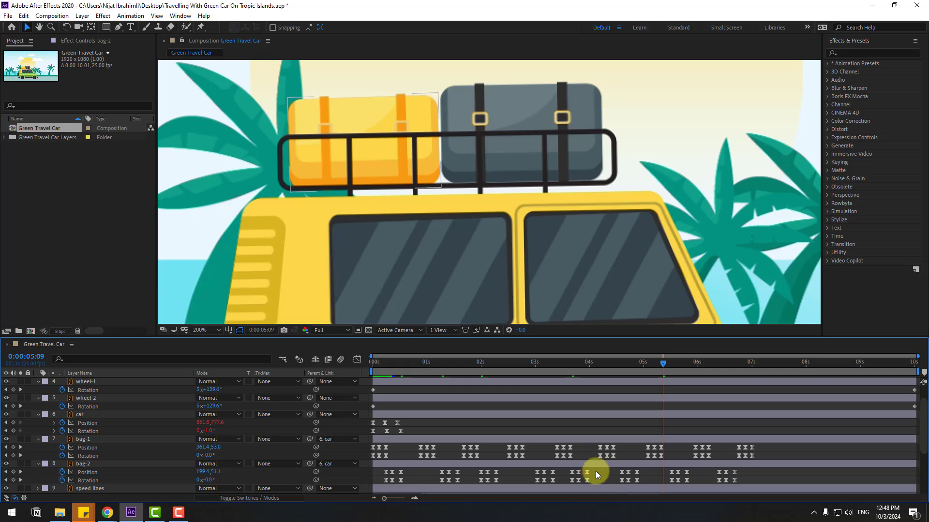
drag(576, 474, 529, 472)
key(space)
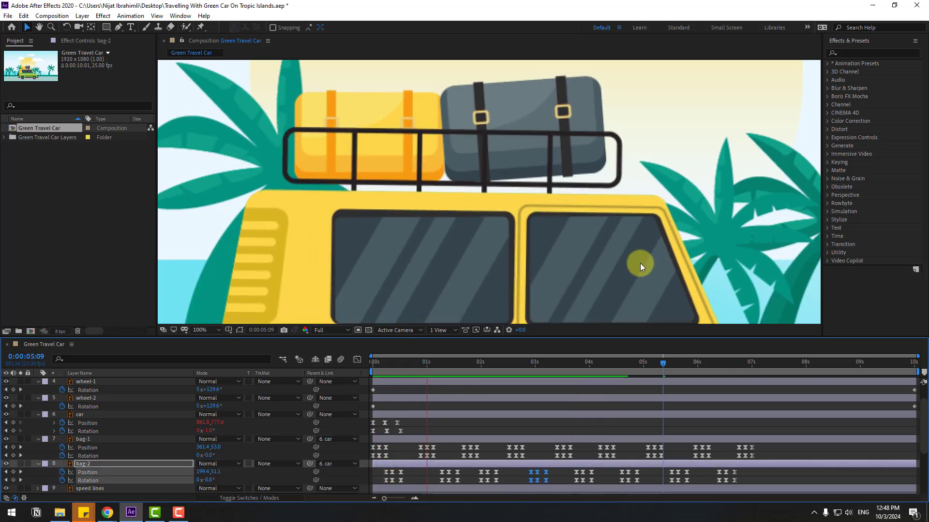
scroll(648, 267, down, 2)
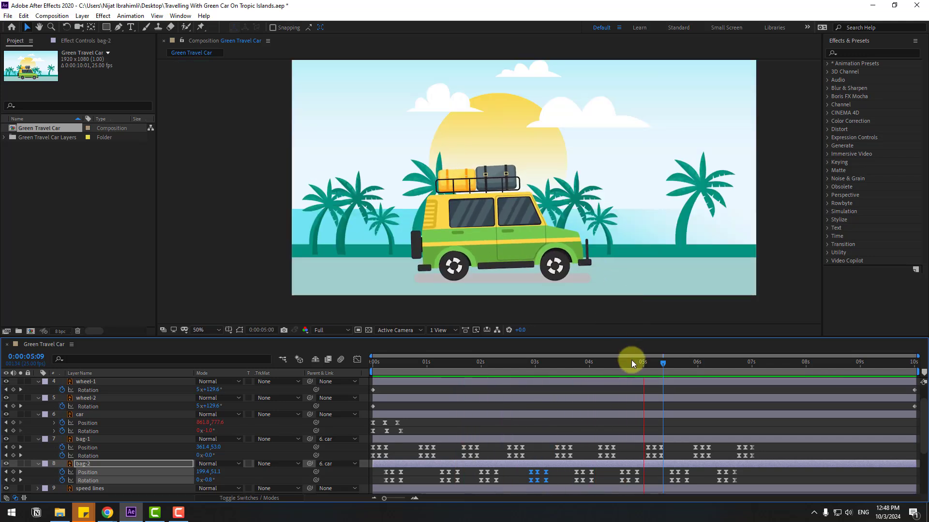
key(space)
Copy all bag-1 position and rotation keyframes and paste them at 7:15 to continue the hops to the end
drag(760, 449, 356, 459)
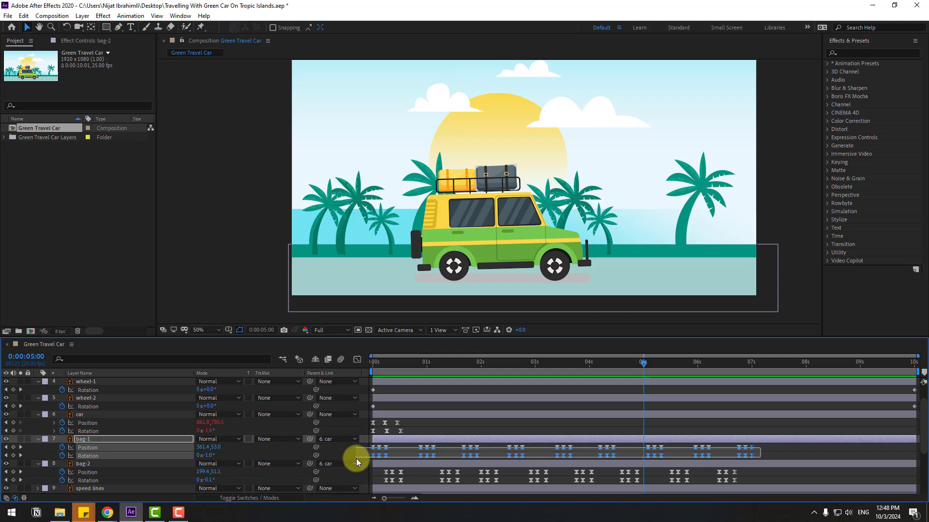
click(777, 363)
drag(779, 365, 784, 366)
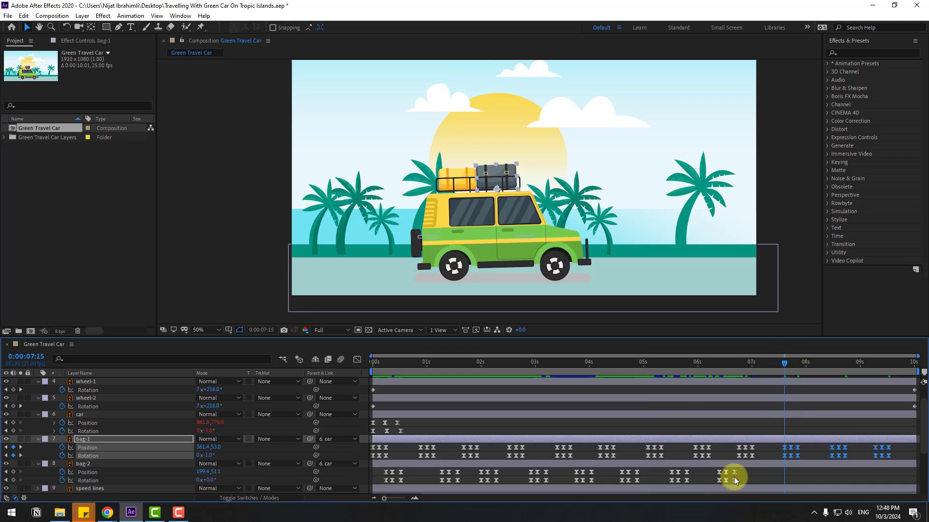
Copy the last four bag-2 keyframe groups, paste them at 7:01 and shift the pasted keyframes slightly later
drag(739, 467, 579, 486)
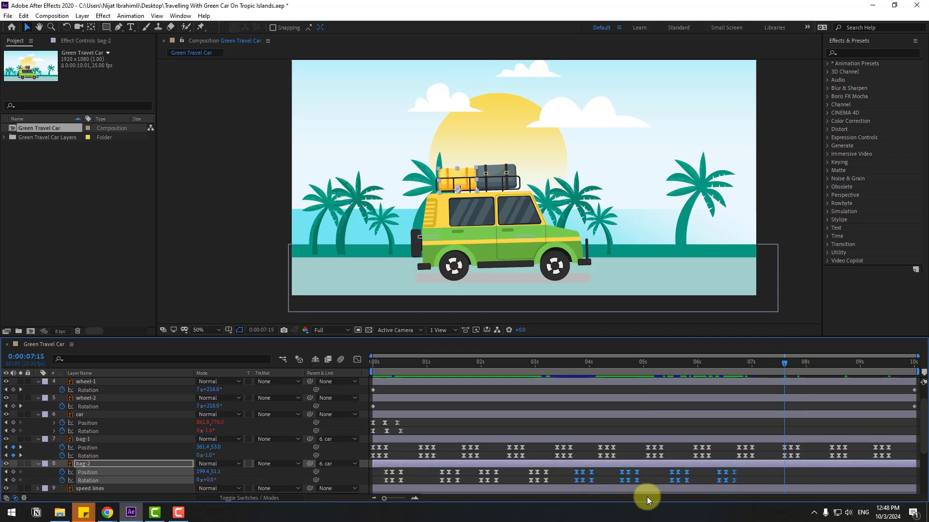
click(754, 361)
key(ctrl+v)
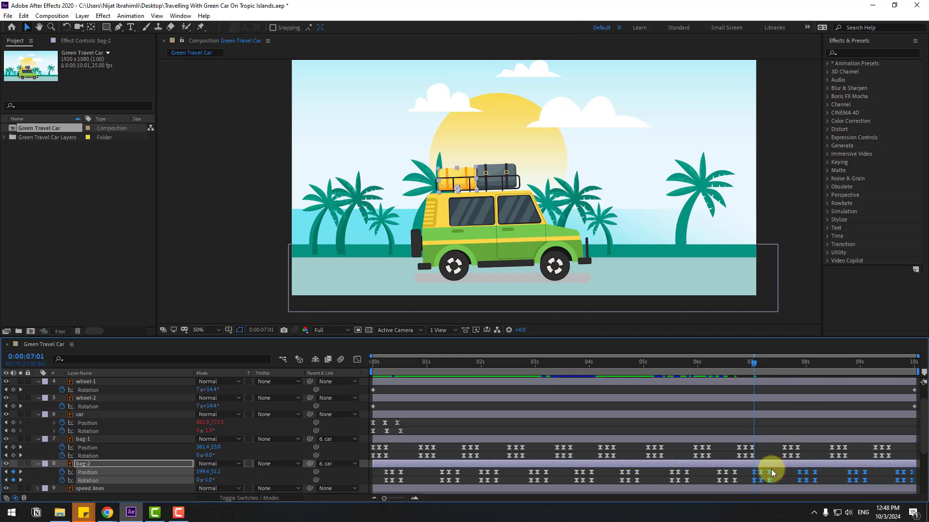
drag(771, 472, 775, 470)
click(843, 474)
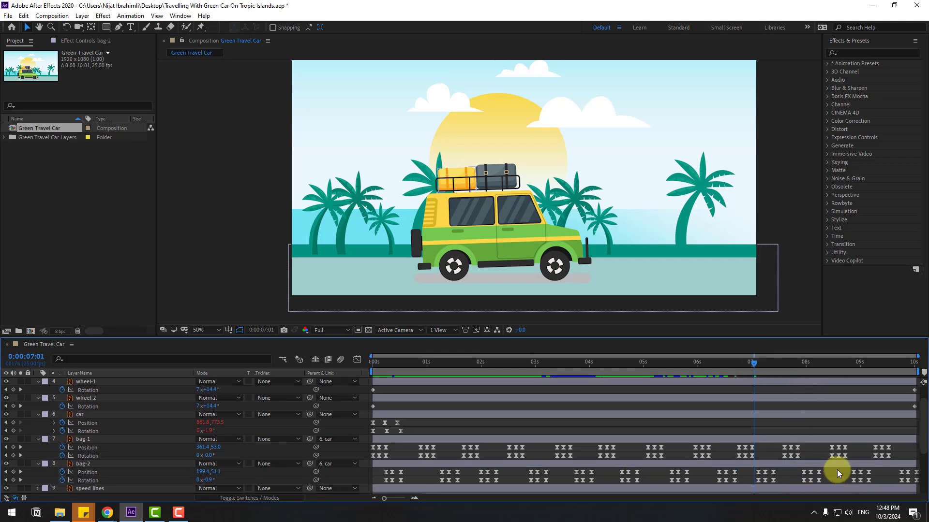
Collapse the properties of the bag-1 and bag-2 layers and return to the start of the composition
click(81, 439)
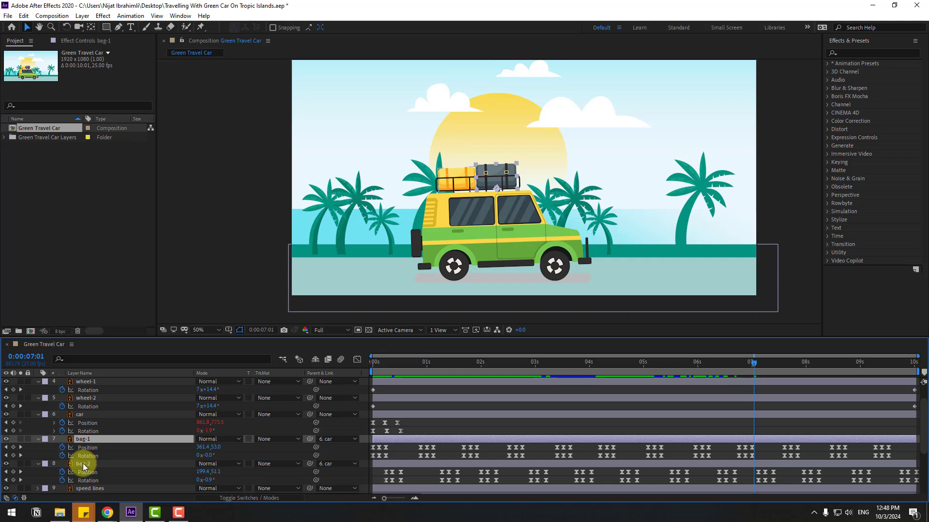
ctrl+click(83, 464)
click(38, 439)
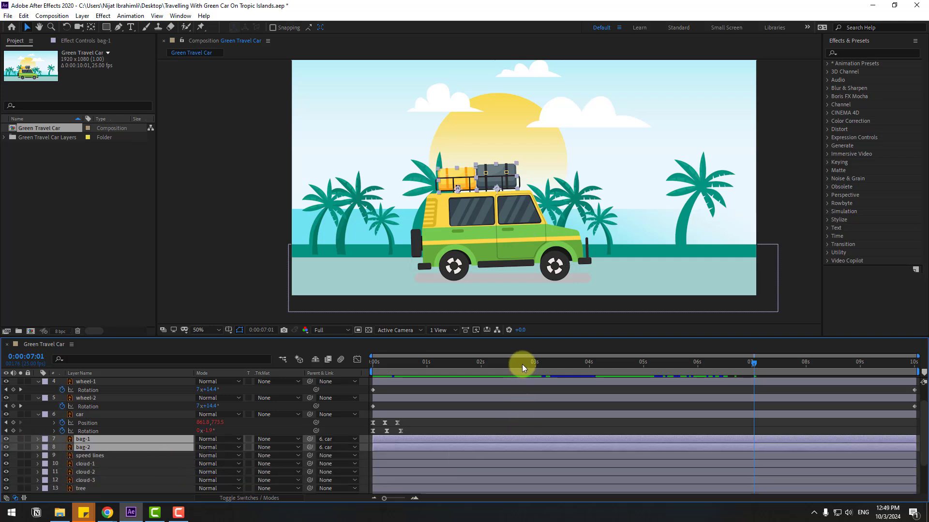
drag(522, 364, 373, 366)
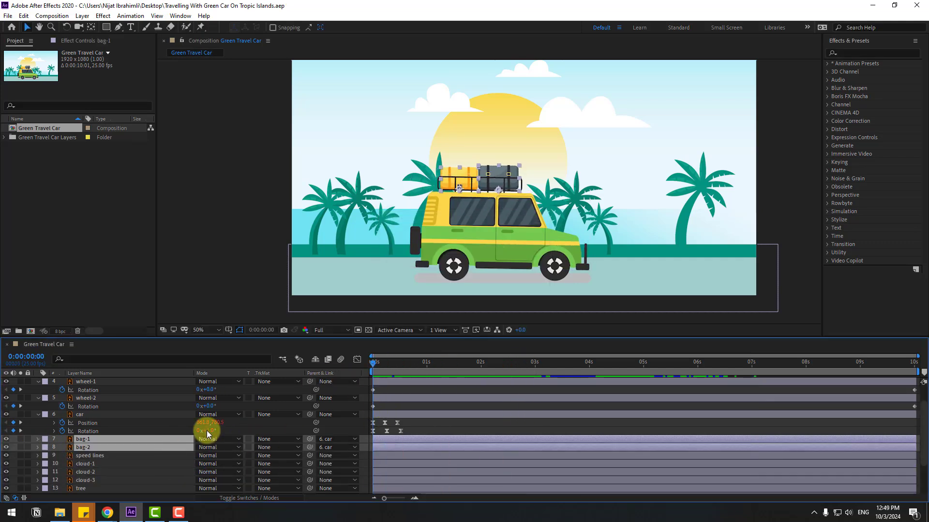
Lock the sky layer
scroll(105, 482, down, 3)
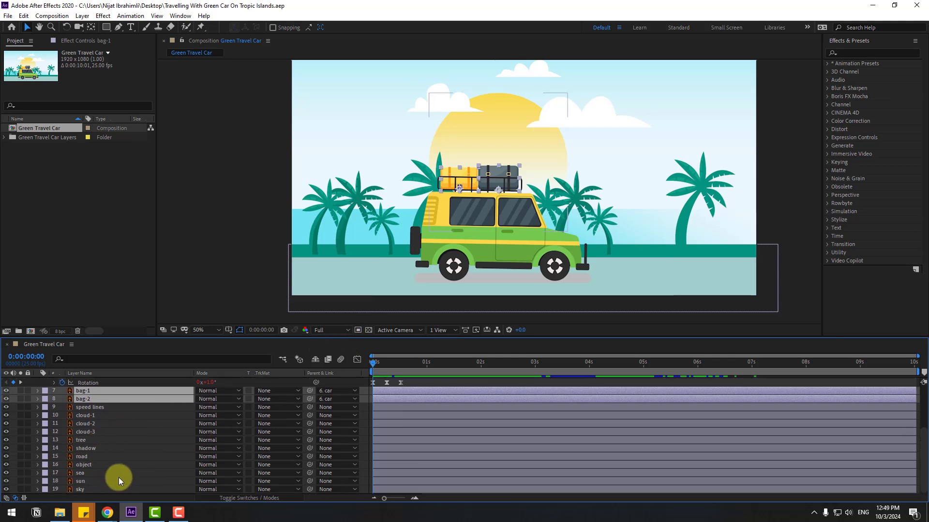
click(81, 489)
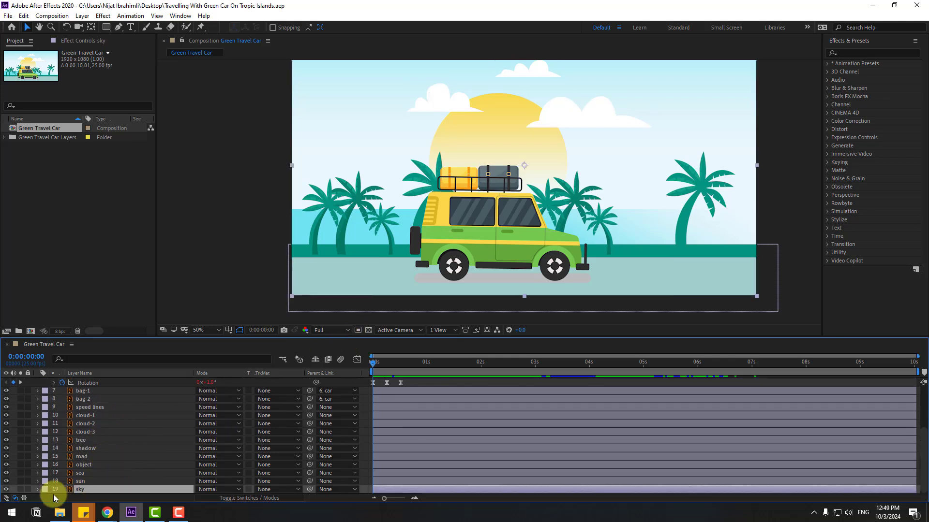
click(29, 488)
Search the effects for "tile" and apply CC RepeTile to the tree layer
click(857, 53)
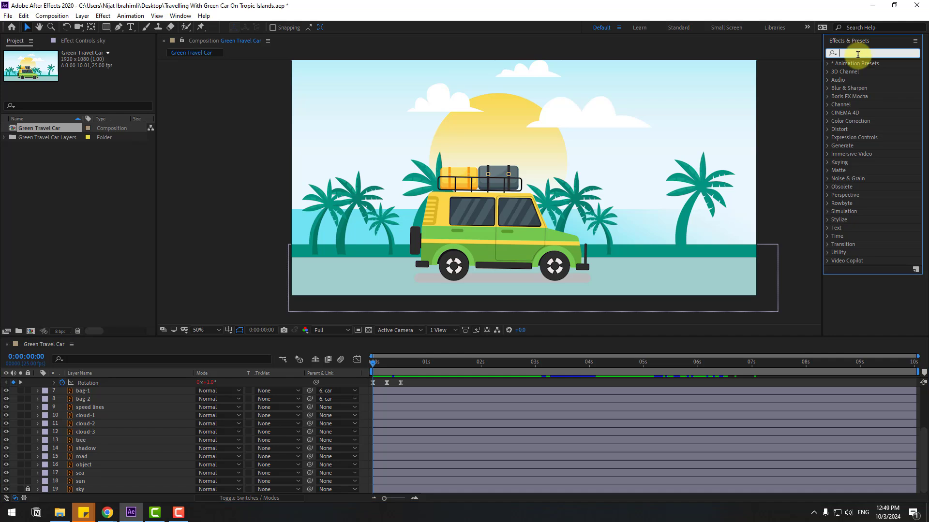
text(til)
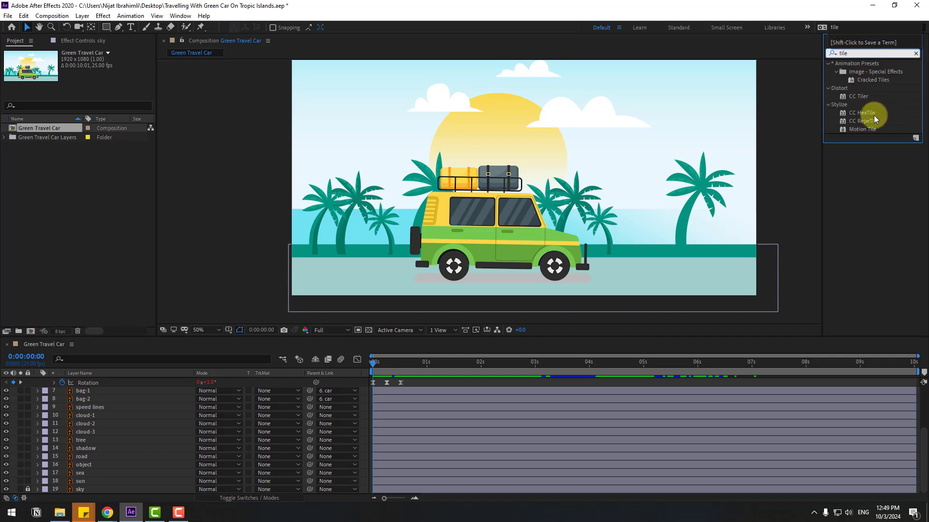
text(e)
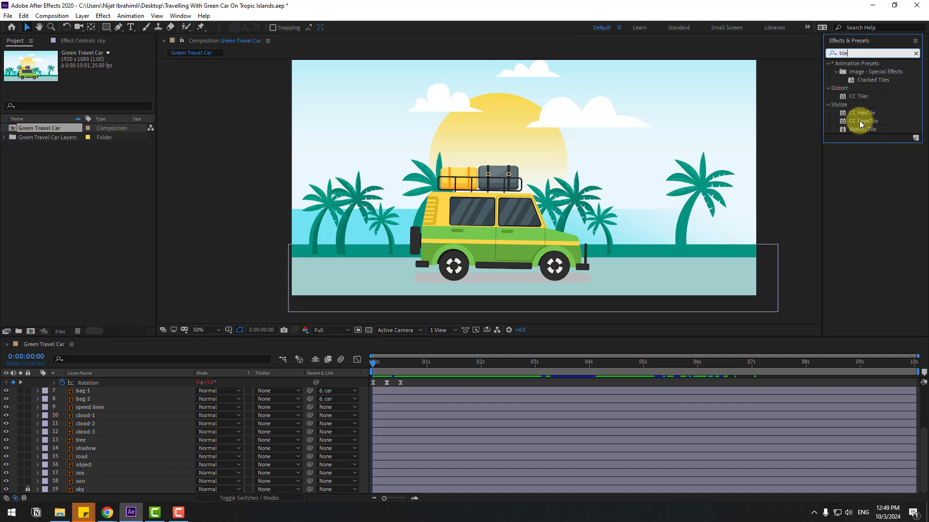
drag(861, 124, 178, 432)
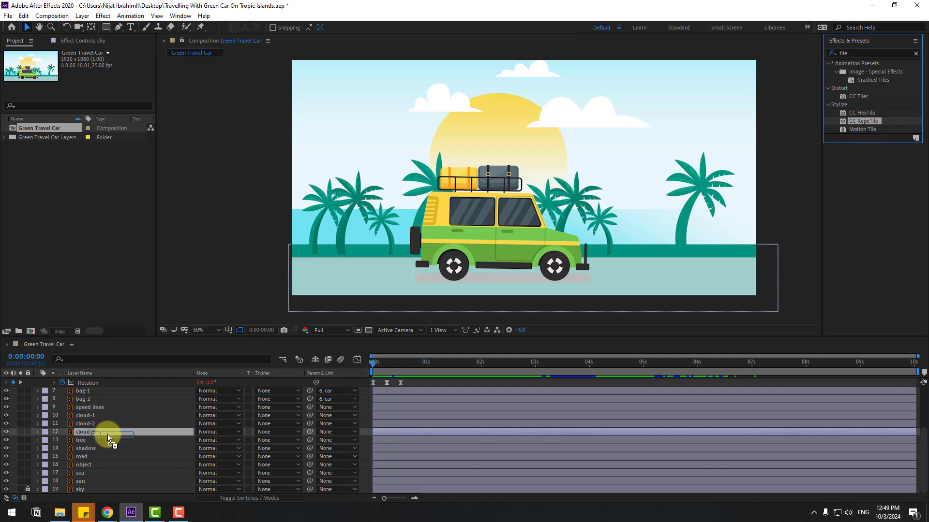
drag(107, 434, 94, 437)
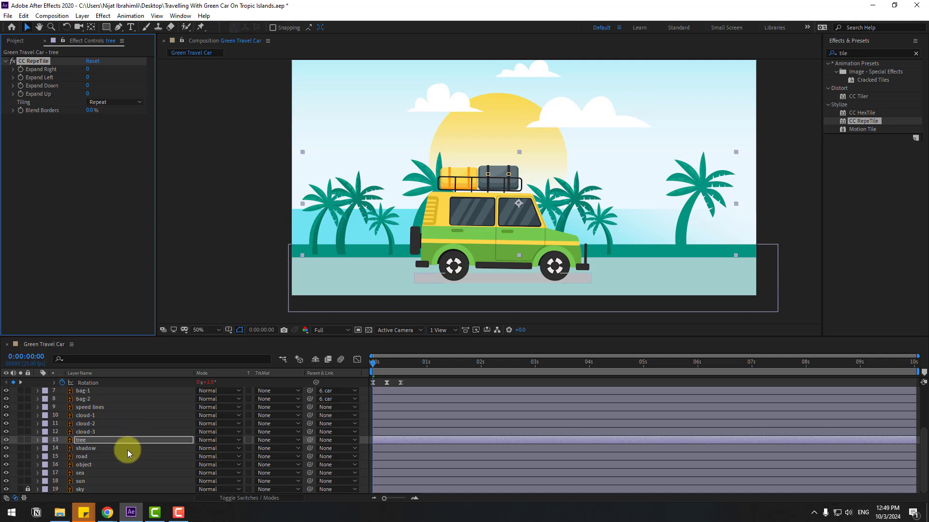
Keyframe the tree layer's Position at the start and move it horizontally to X -3026 at 10 seconds
click(79, 440)
key(p)
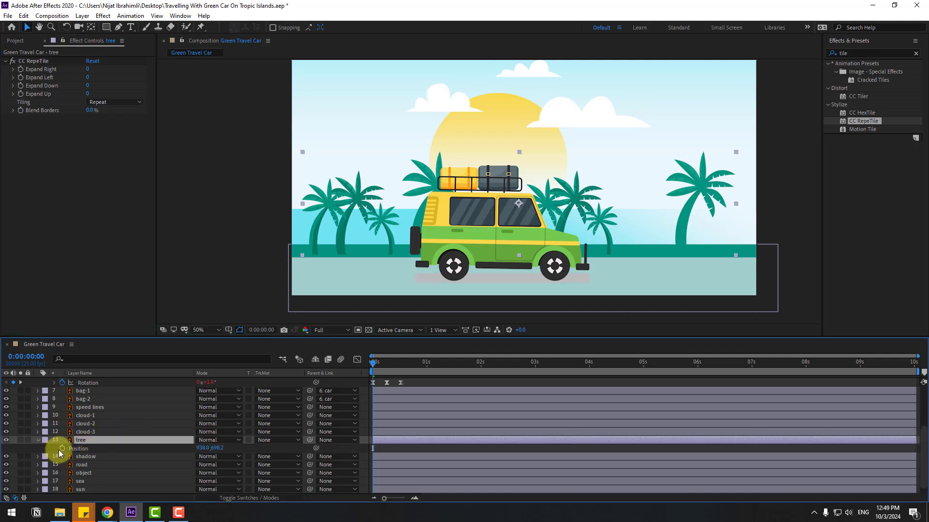
drag(405, 367, 914, 371)
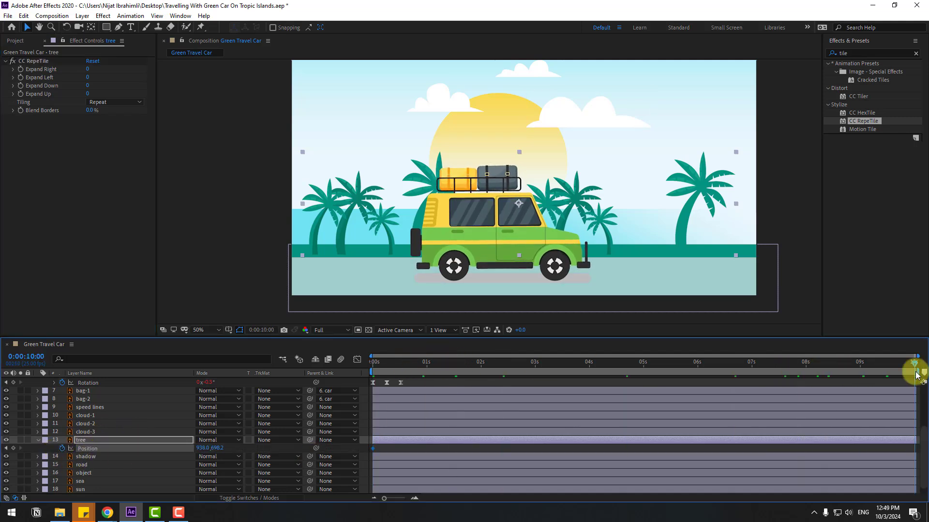
drag(202, 448, 75, 446)
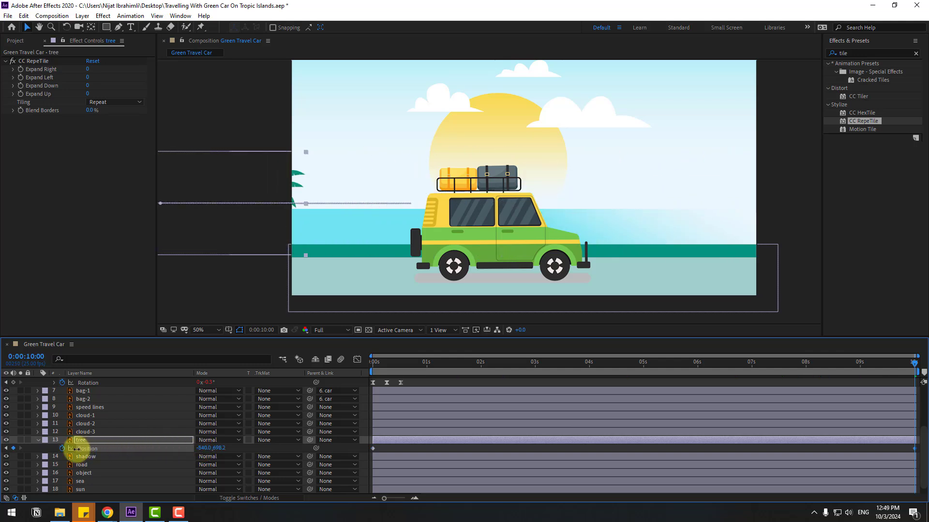
scroll(419, 227, down, 4)
drag(183, 447, 78, 452)
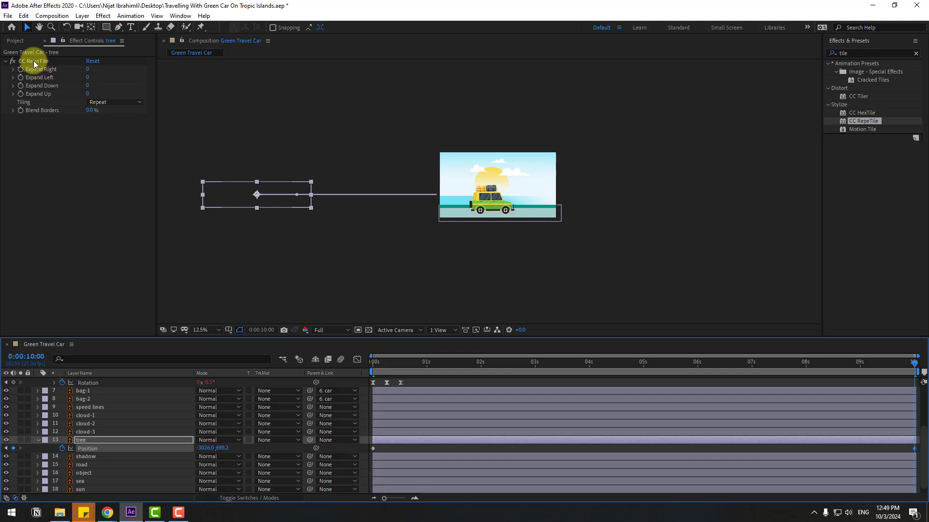
Set the tree layer's CC RepeTile Expand Right to 4106, preview the scrolling trees and return to the start
drag(90, 69, 813, 83)
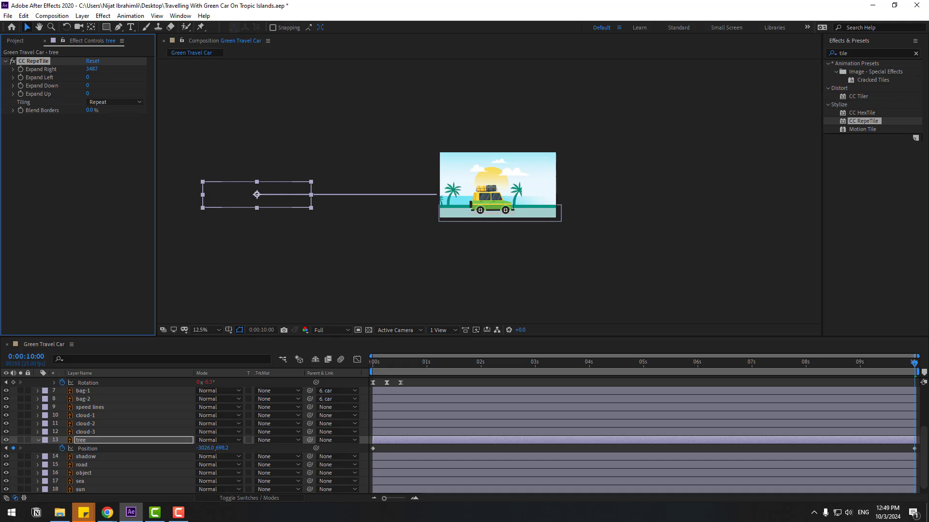
drag(787, 17, 379, 56)
click(207, 330)
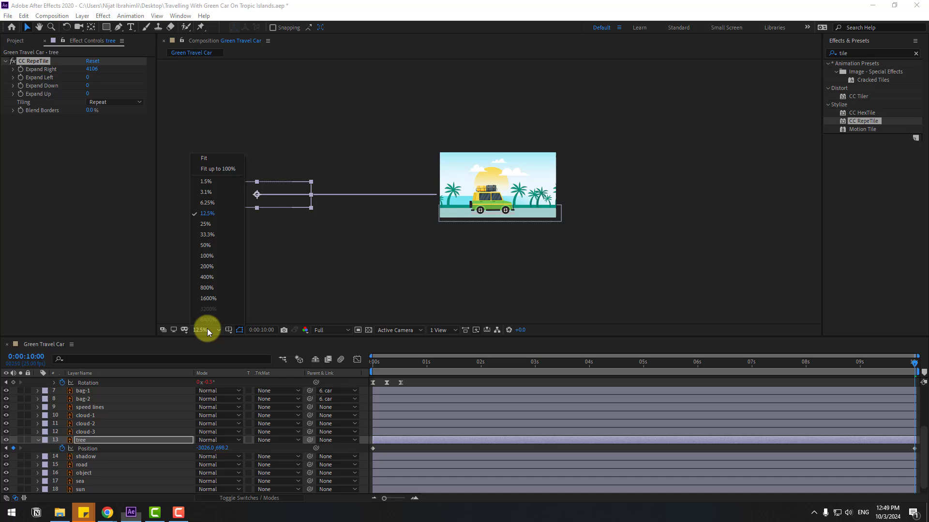
click(215, 171)
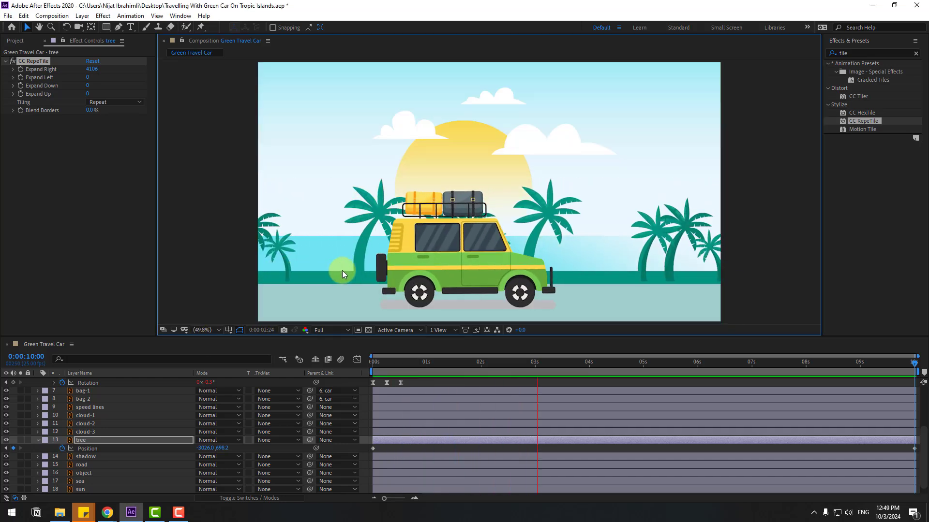
drag(573, 362, 373, 363)
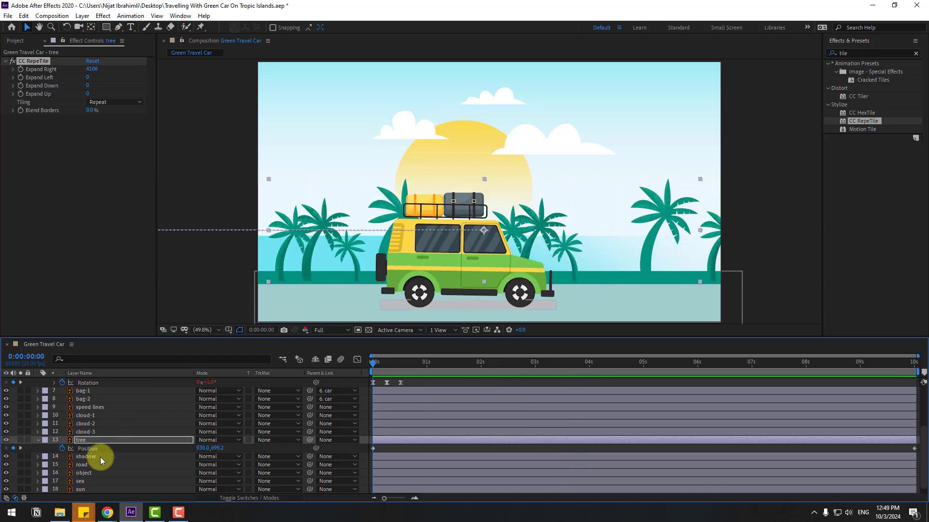
Search the effects for "fill" and apply Fill to the shadow layer
click(91, 458)
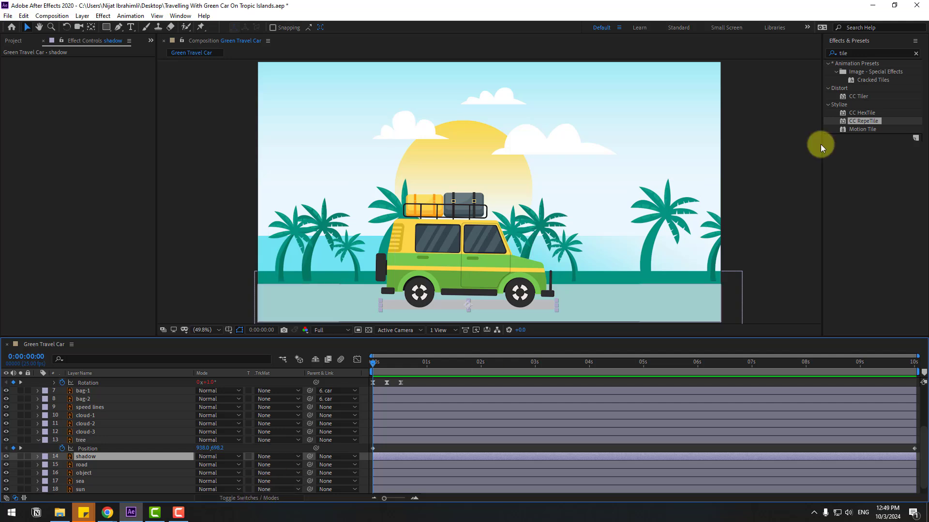
click(864, 54)
text(fill)
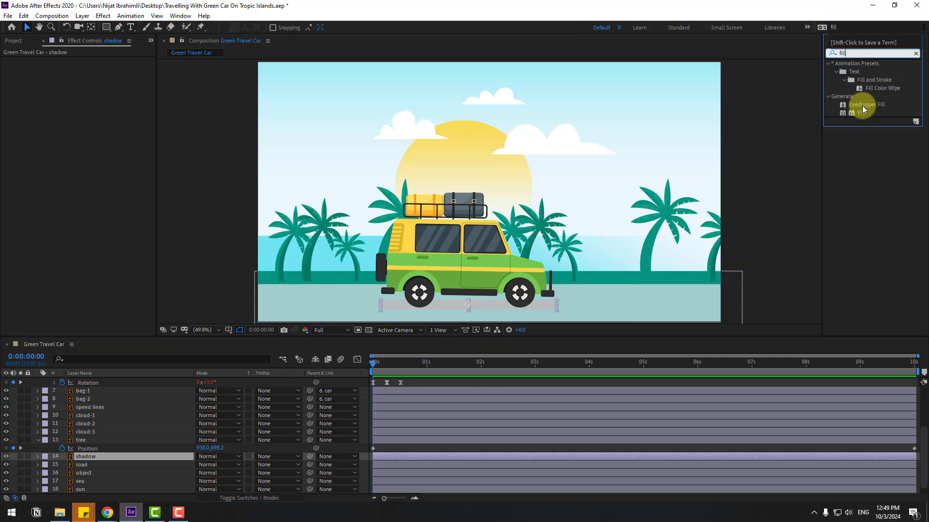
drag(860, 113, 93, 457)
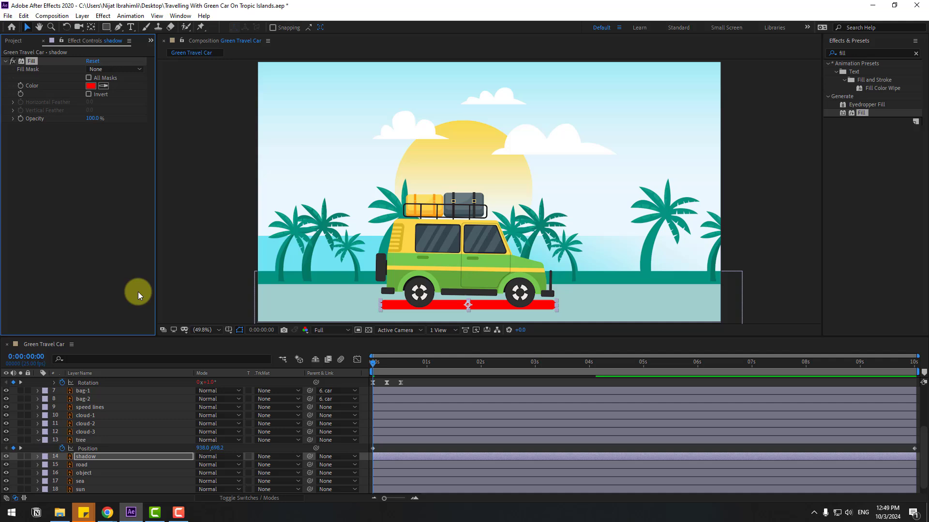
Sample the road colour for the shadow's Fill effect, darken it to a grey-teal and preview the animation
click(104, 86)
click(344, 311)
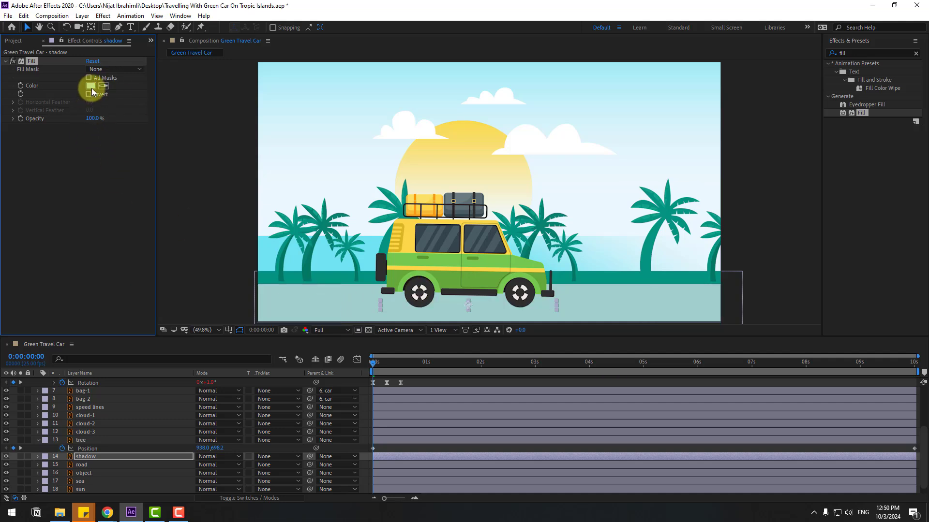
click(91, 86)
drag(310, 386, 315, 396)
click(500, 363)
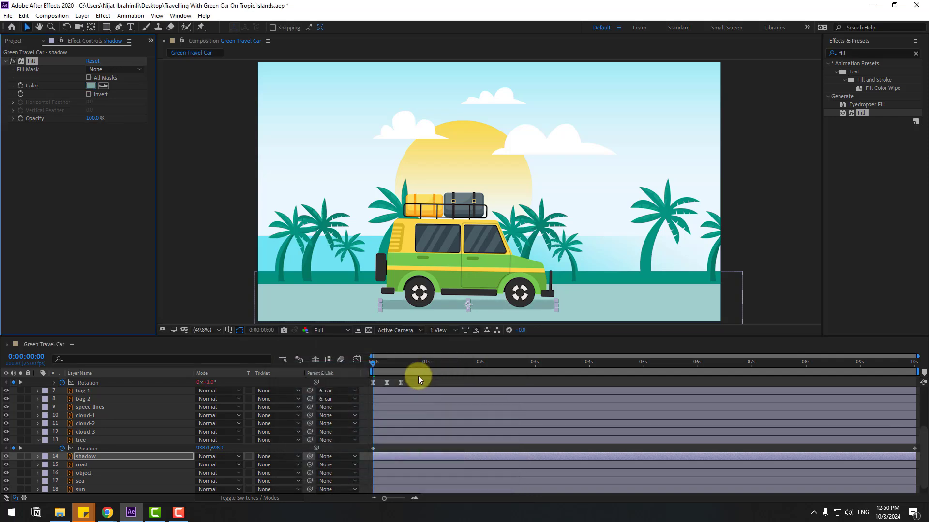
key(space)
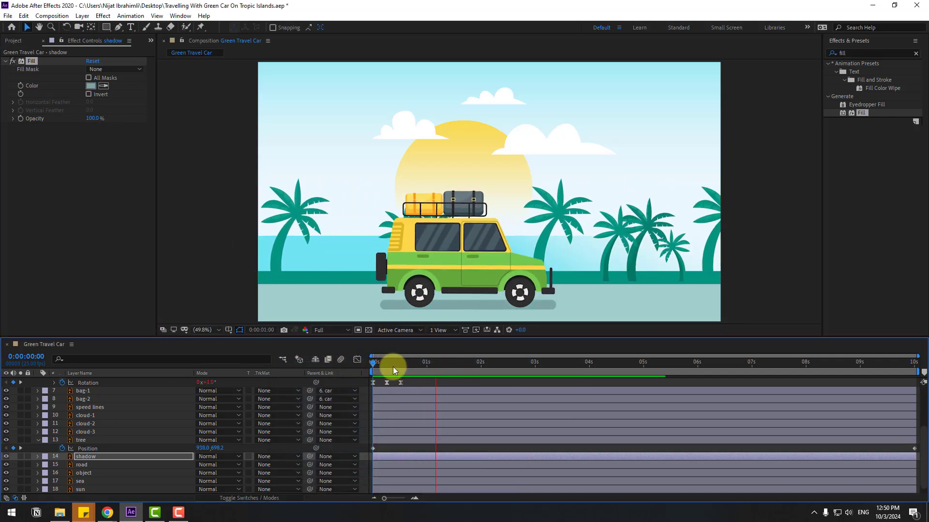
key(space)
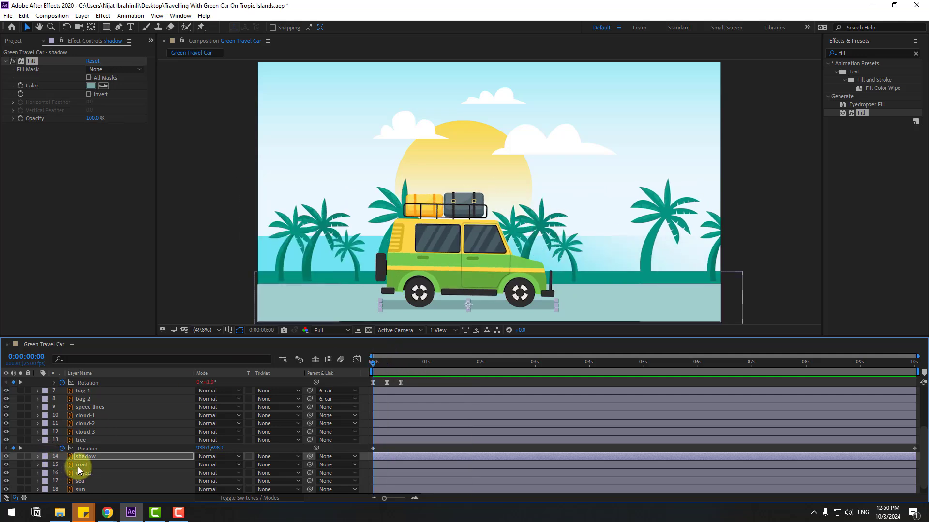
Solo the road layer and draw a straight horizontal line across its full width with the Pen tool
click(80, 467)
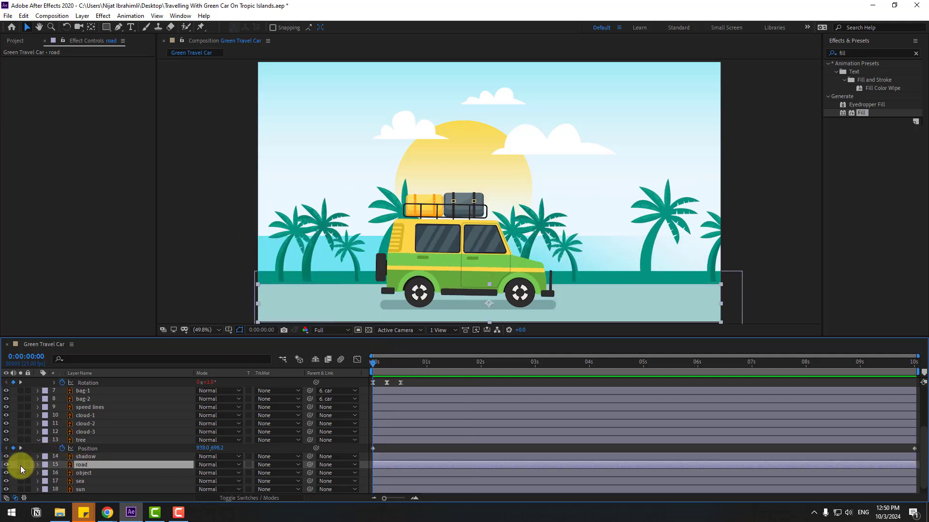
click(21, 464)
drag(351, 244, 343, 205)
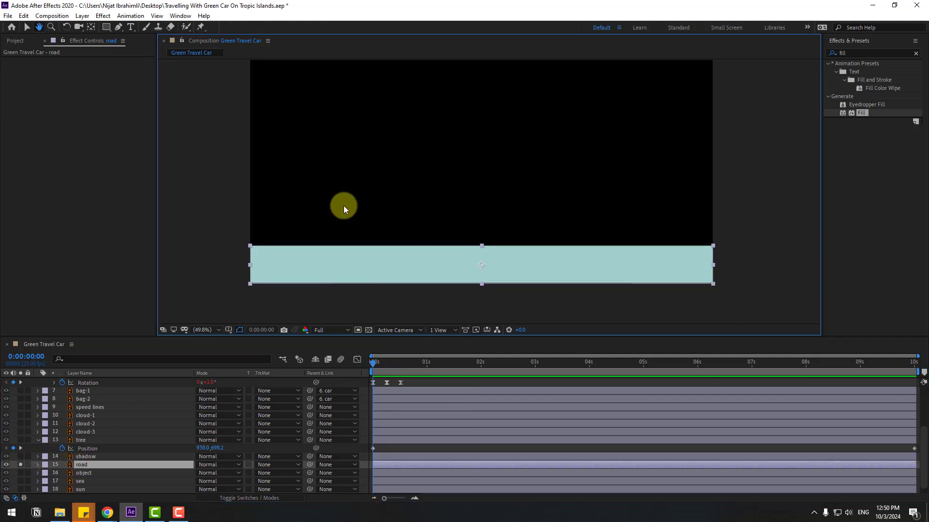
click(205, 257)
click(118, 27)
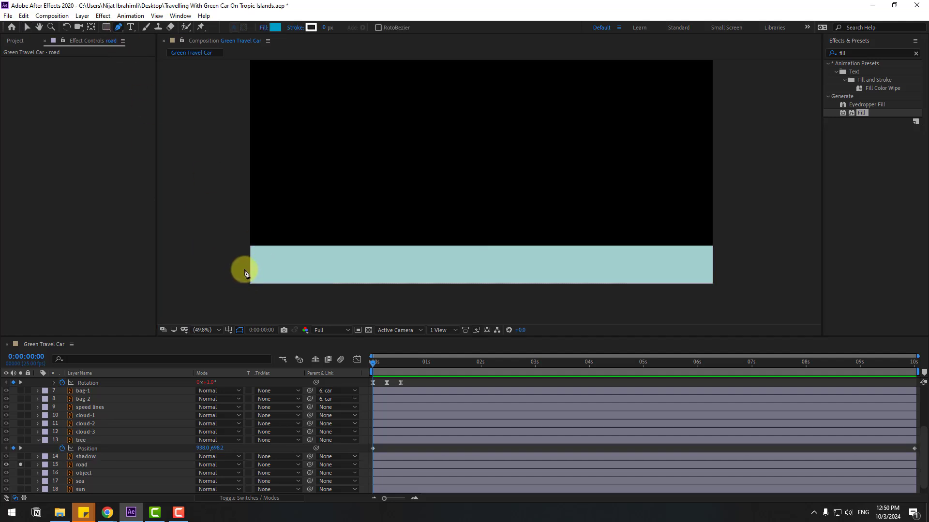
click(243, 267)
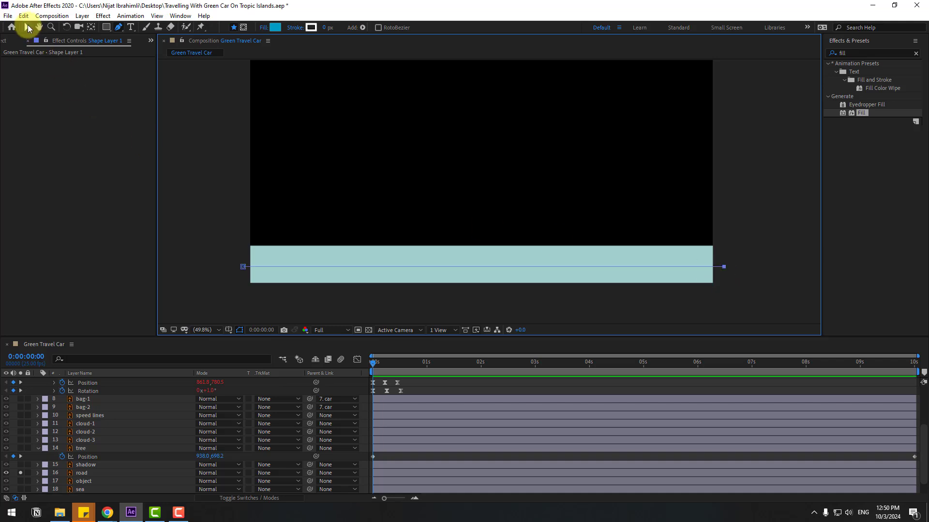
click(28, 28)
Set the road line's fill to none and its stroke width to 13 px
click(342, 28)
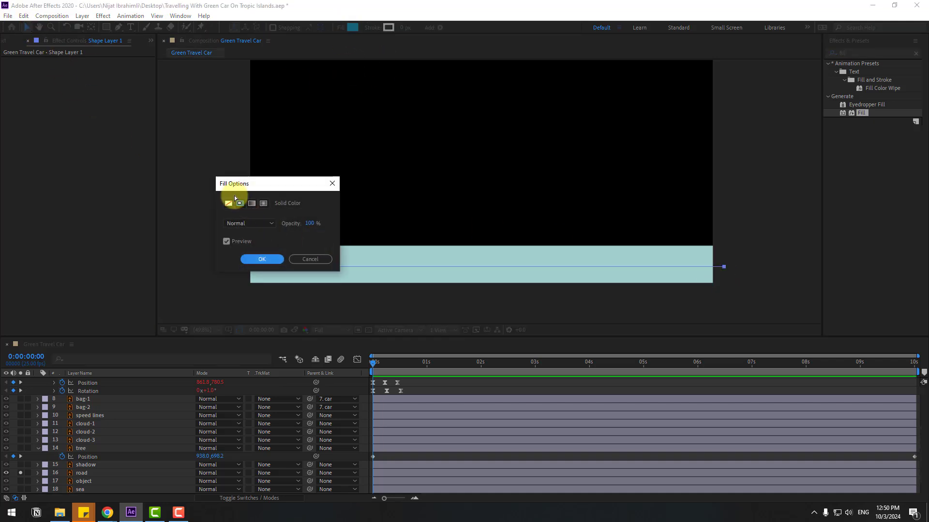
click(264, 259)
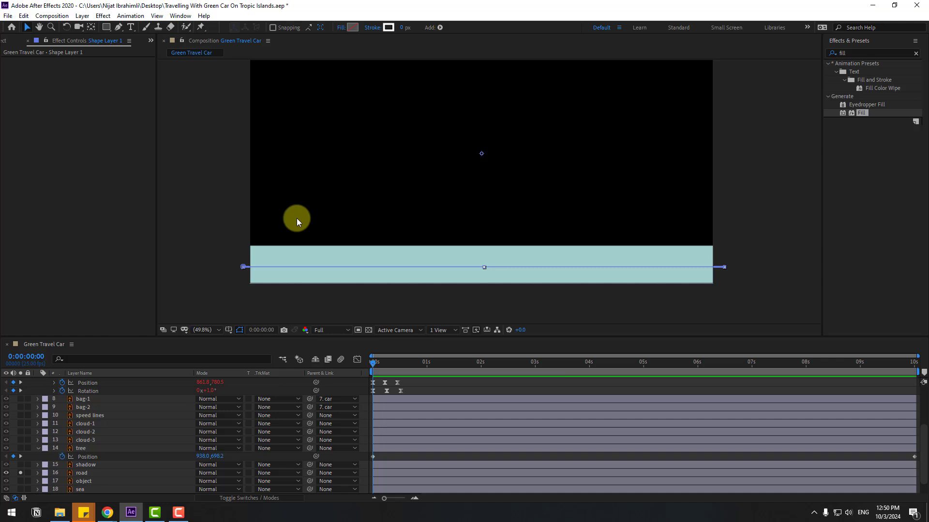
drag(401, 29, 408, 27)
click(422, 452)
Expand the road line's stroke properties, add dashes and set the Dash length to 183
scroll(91, 412, up, 5)
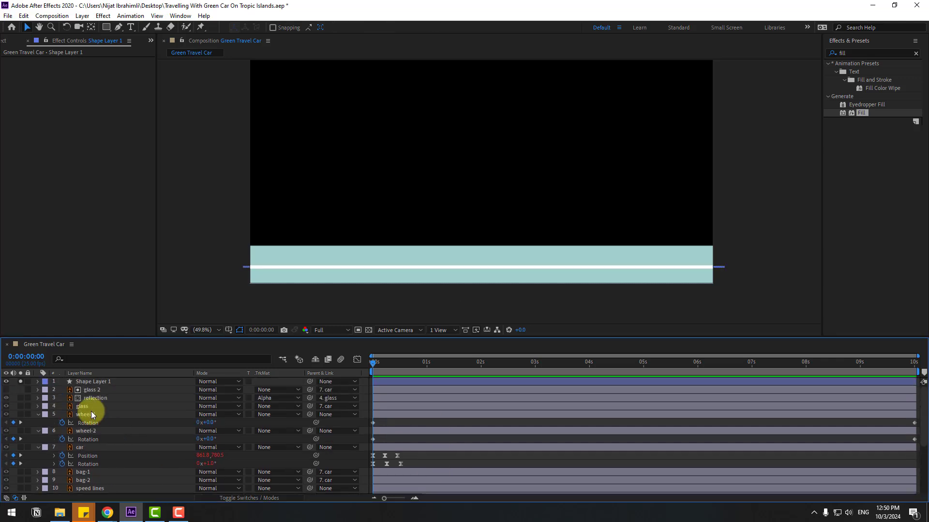
click(54, 382)
click(38, 382)
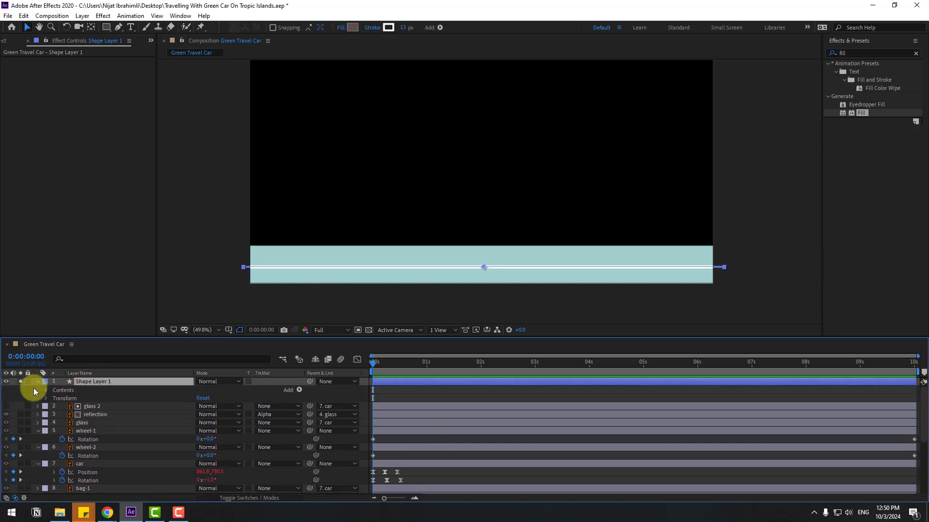
click(47, 390)
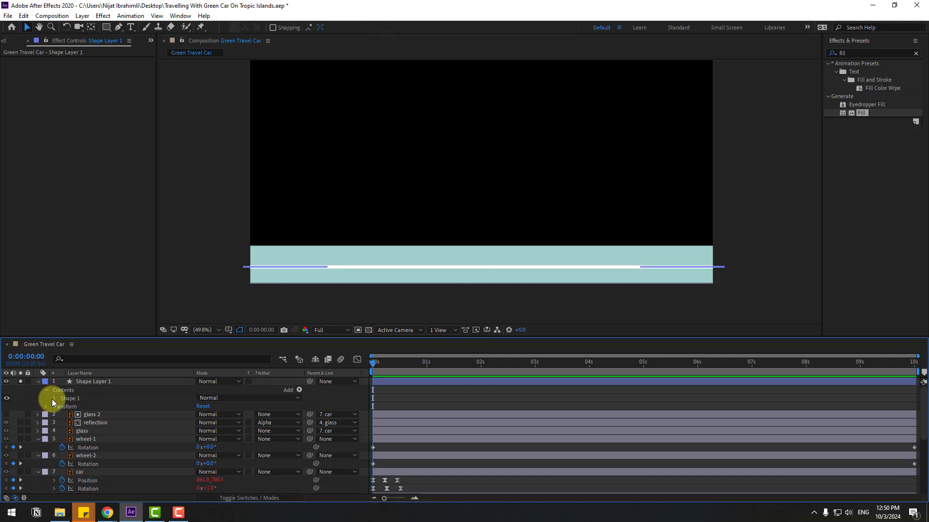
click(51, 398)
click(62, 415)
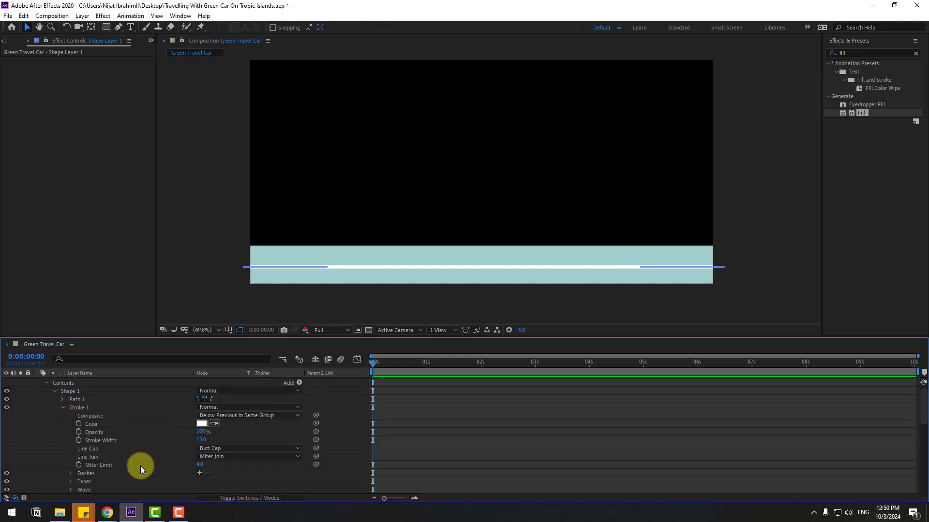
click(200, 473)
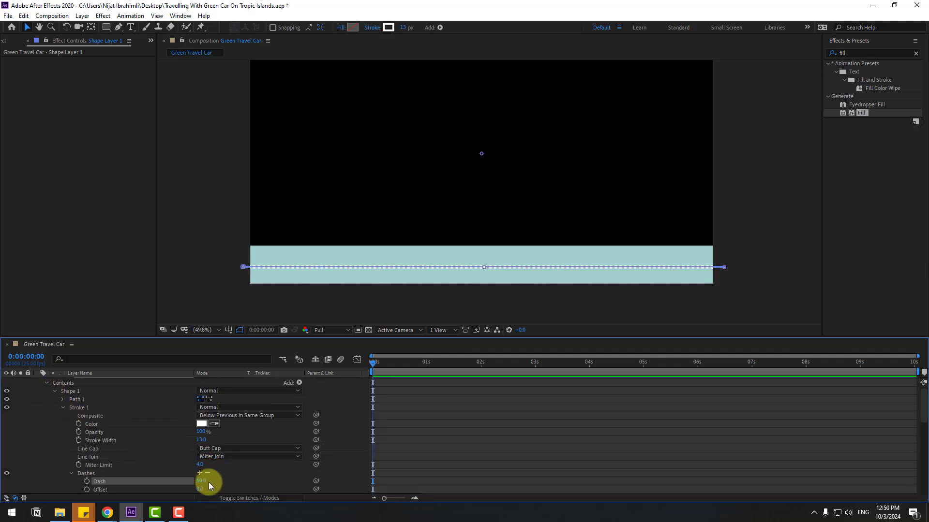
drag(207, 483, 270, 475)
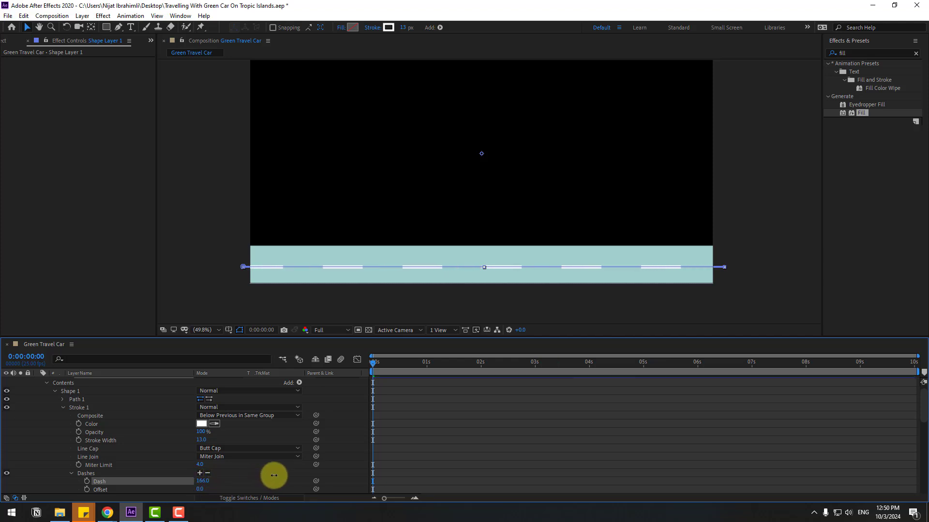
Keyframe the Dashes Offset from 0 at the start to 4505 at 10 seconds and preview the moving dashes
click(87, 489)
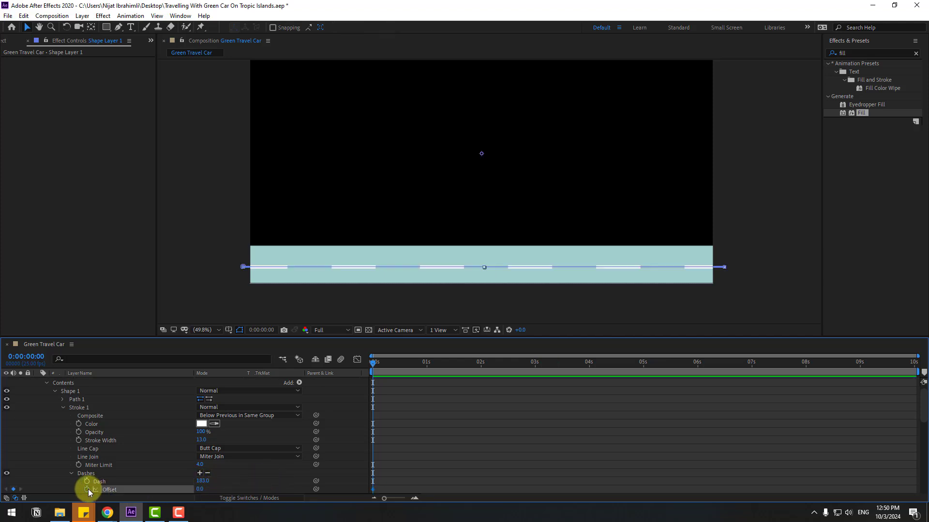
click(199, 495)
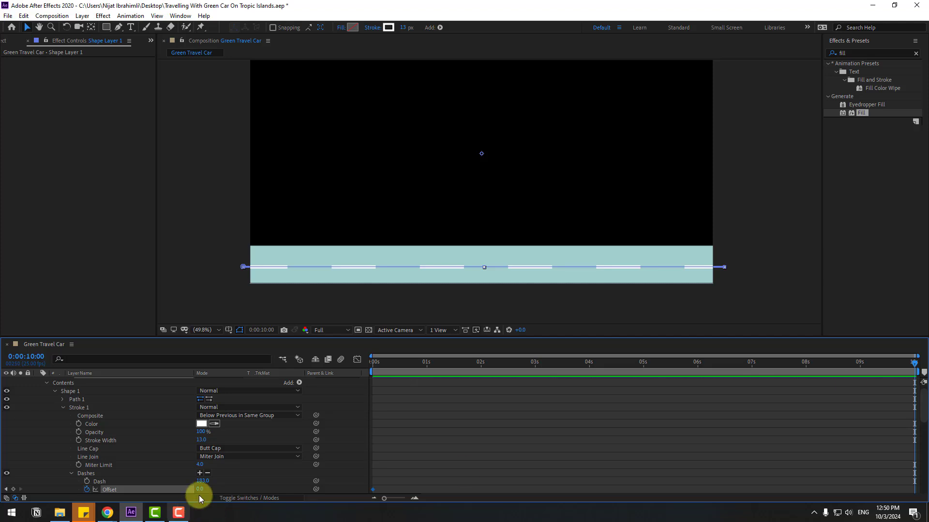
drag(186, 489, 398, 474)
key(space)
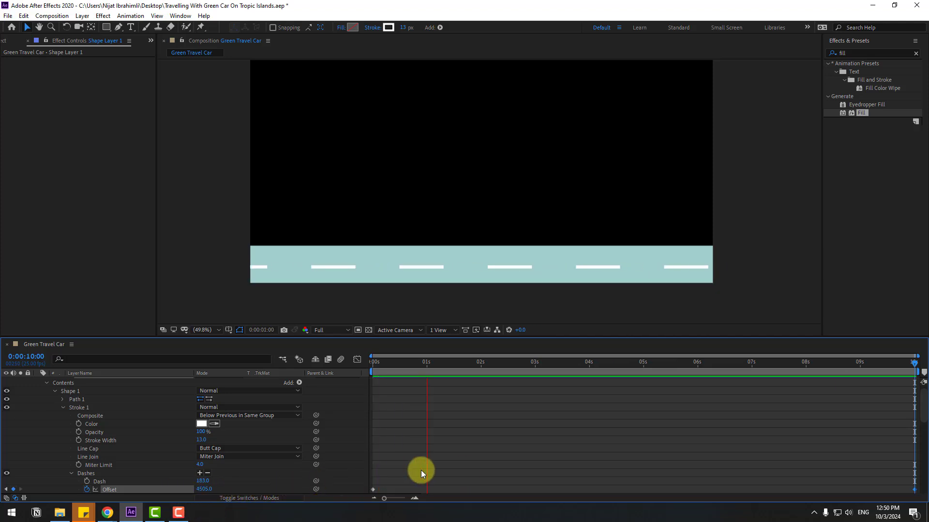
key(space)
Turn off solo on the line's shape layer and the road layer, and preview the whole scene
scroll(33, 423, up, 1)
click(19, 382)
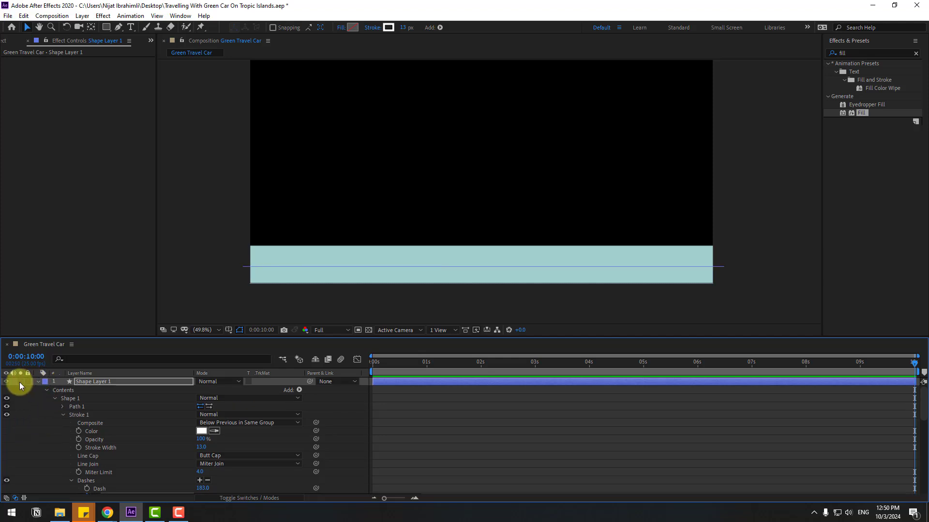
scroll(53, 430, down, 5)
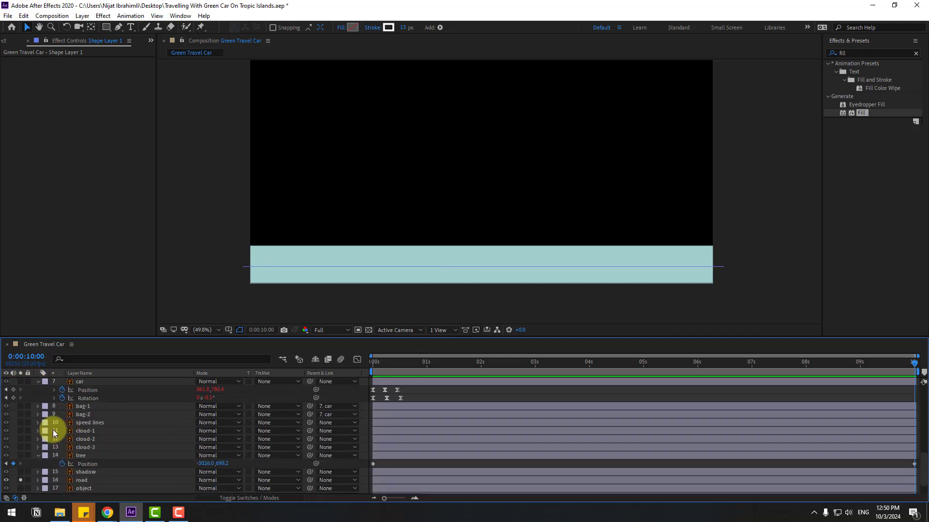
click(20, 481)
key(space)
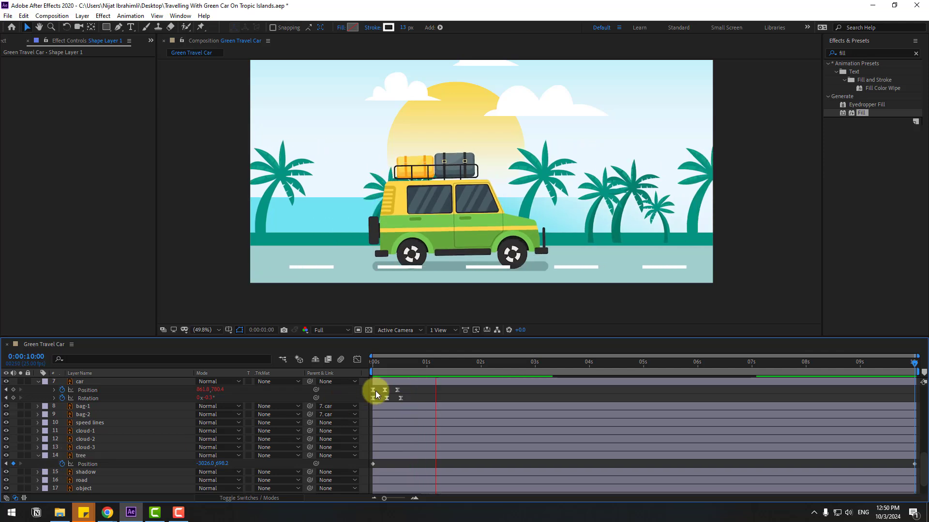
key(space)
Collapse the dashed line's shape layer and rename it road-line
scroll(86, 401, up, 5)
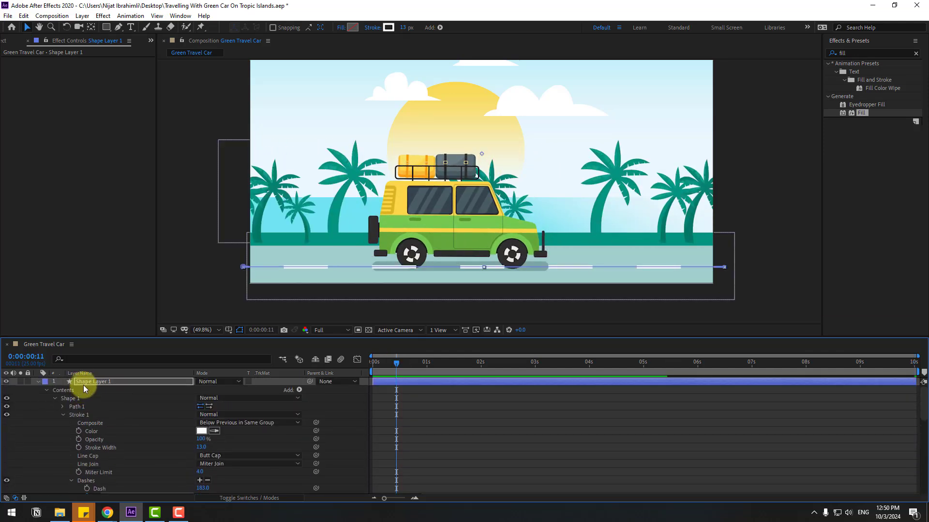
key(u)
key(Return)
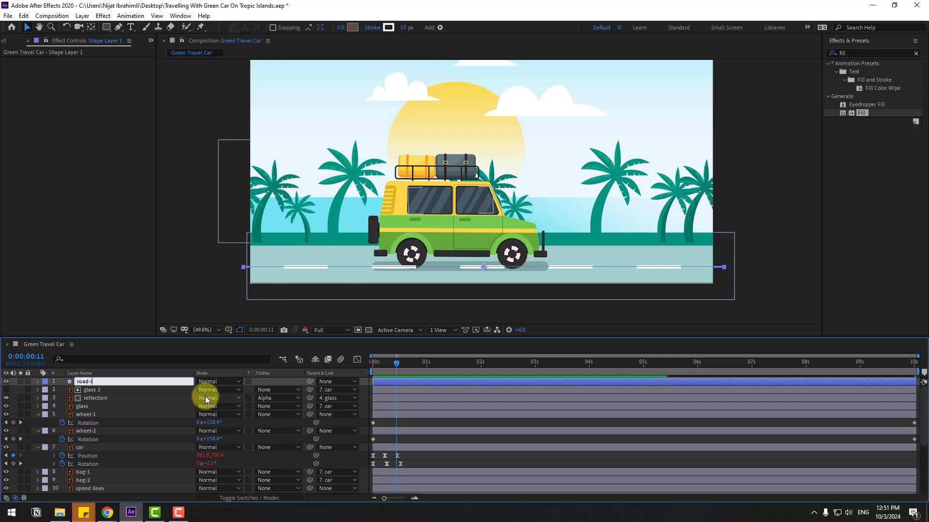
text(road-line)
key(Return)
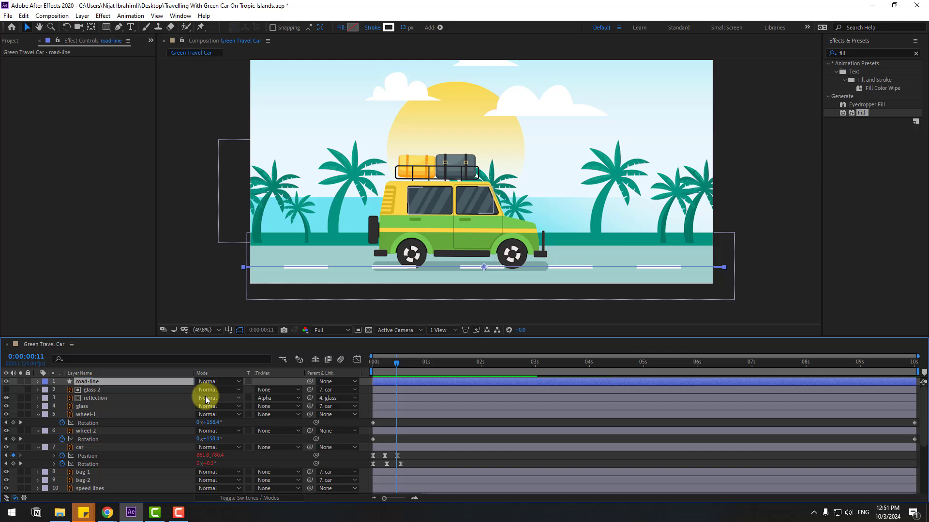
Move the road-line layer down the layer stack to sit between the tree and shadow layers, and preview the scene
drag(62, 380, 103, 453)
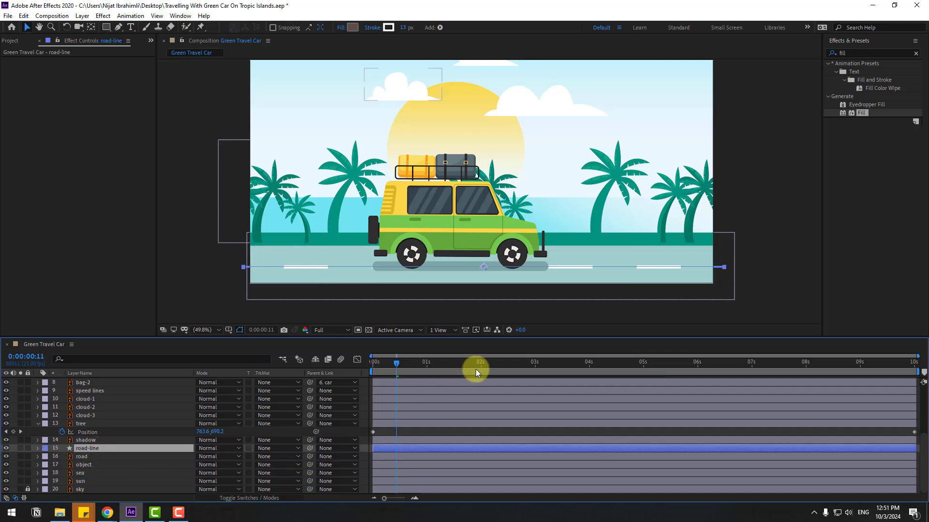
drag(475, 370, 405, 367)
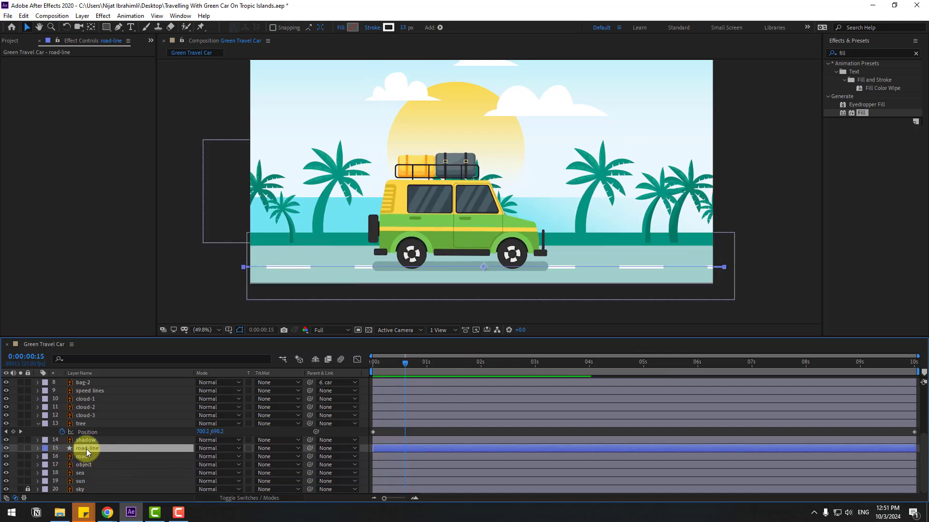
drag(86, 449, 92, 440)
key(space)
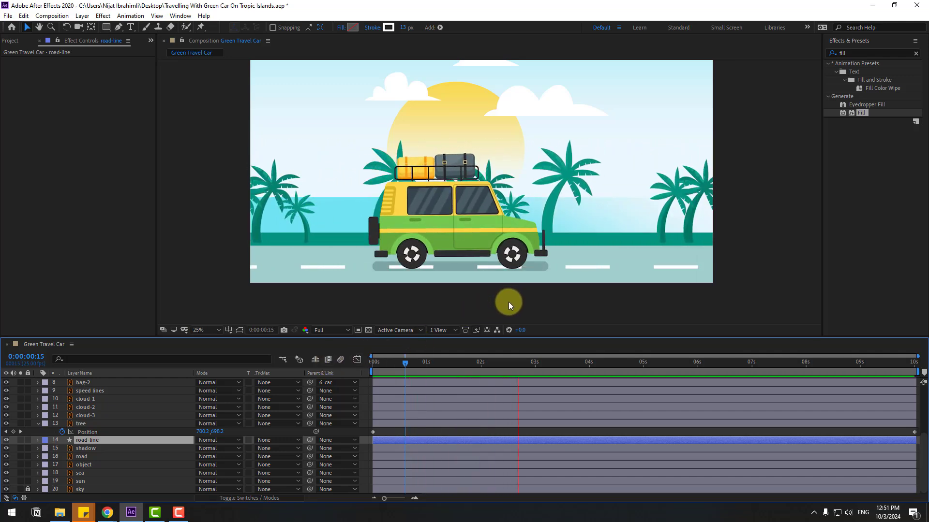
key(space)
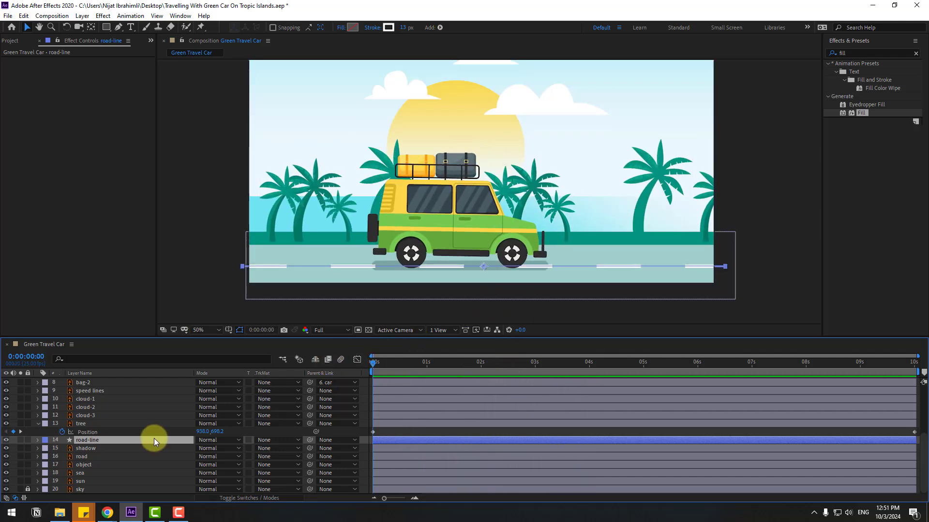
Keyframe the Position of cloud-1, cloud-2 and cloud-3 at the start, shift cloud-1 to X 313.4 with the others at 10 seconds, and preview
click(96, 399)
shift+click(92, 415)
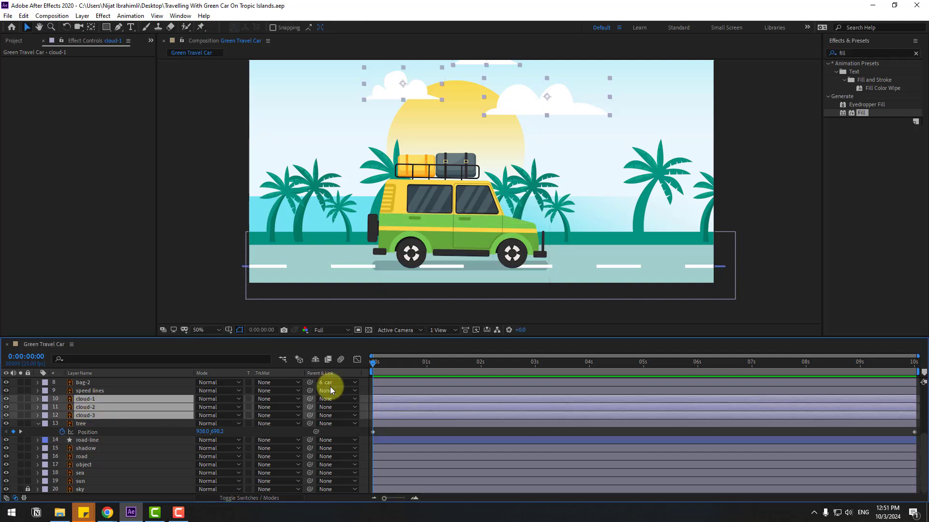
key(alt+shift+p)
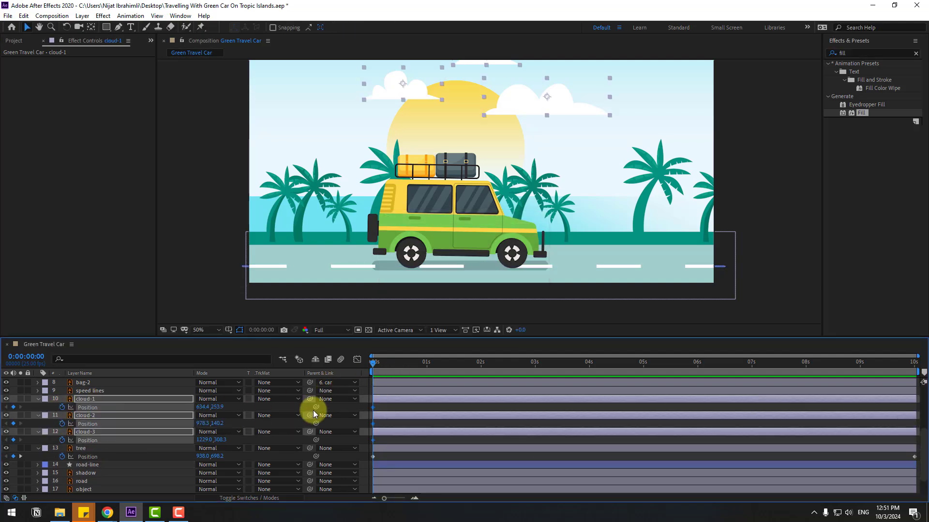
drag(395, 364, 920, 382)
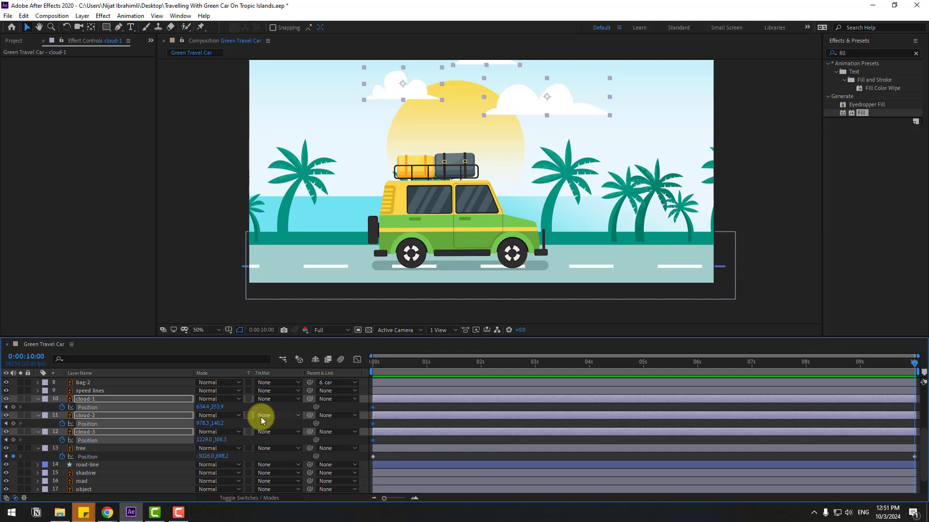
drag(203, 408, 44, 409)
key(space)
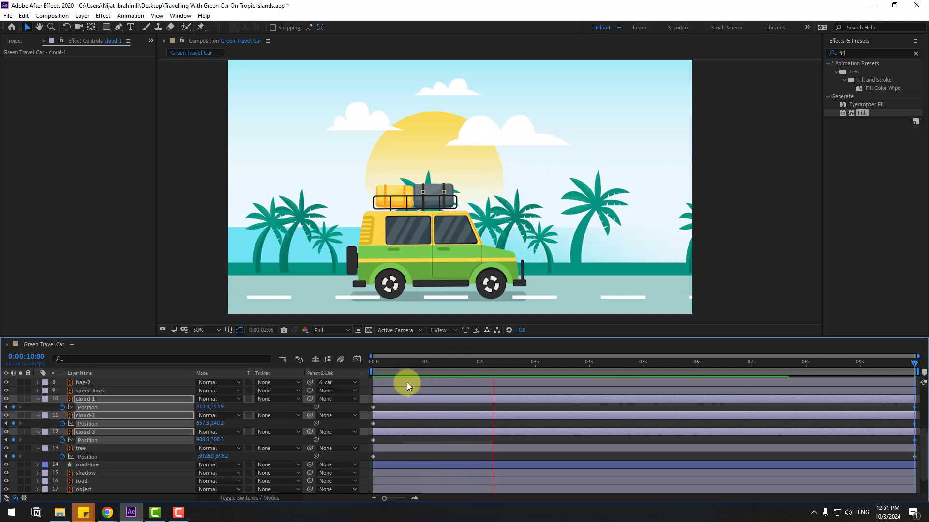
key(space)
key(Home)
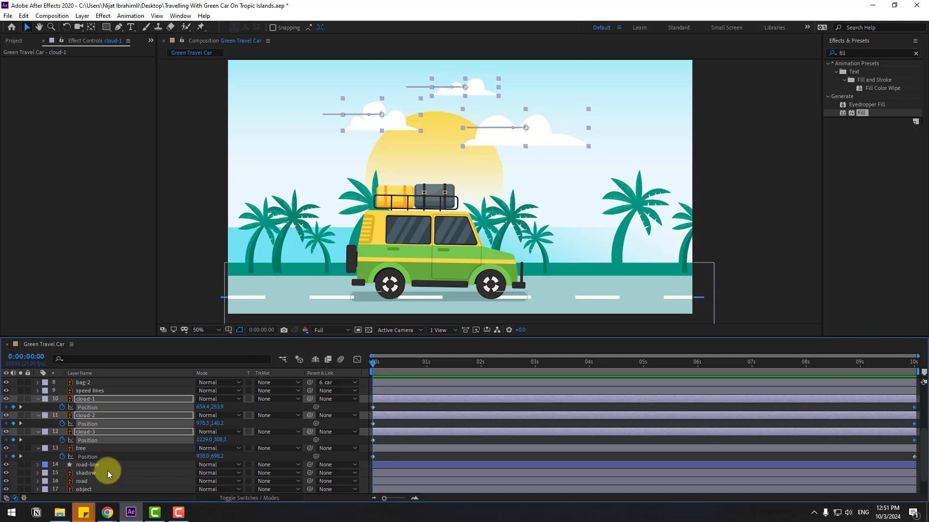
Keyframe the sun's Position from further right at the start to X 651.4 at 10 seconds, and preview the drift
scroll(108, 471, down, 1)
click(80, 481)
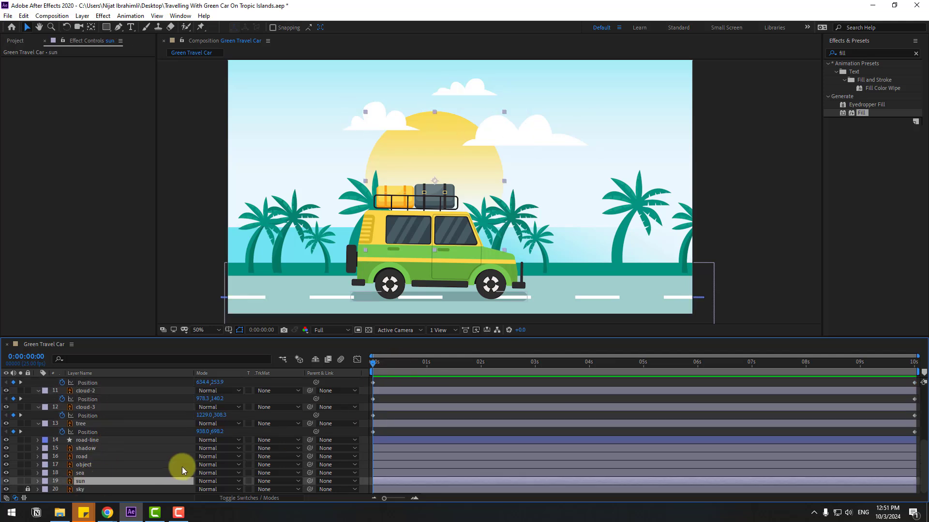
key(p)
click(61, 482)
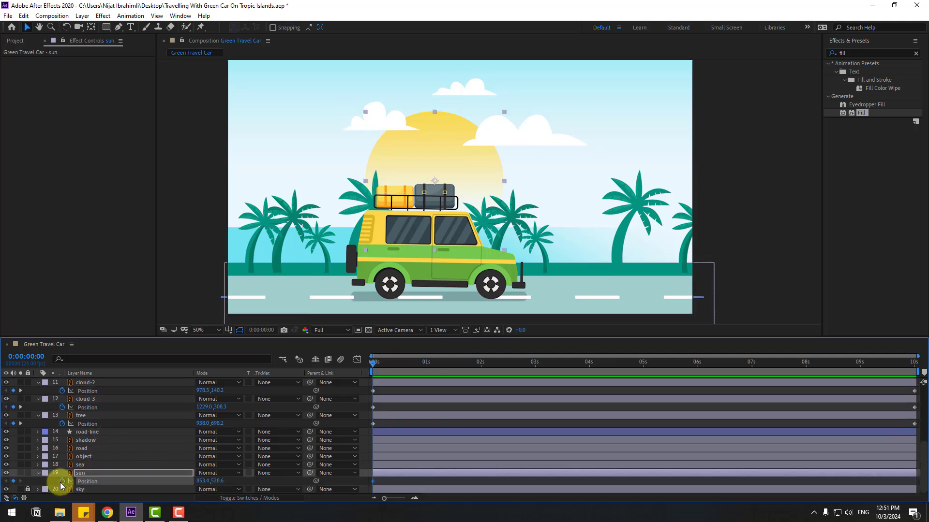
drag(203, 480, 279, 477)
key(End)
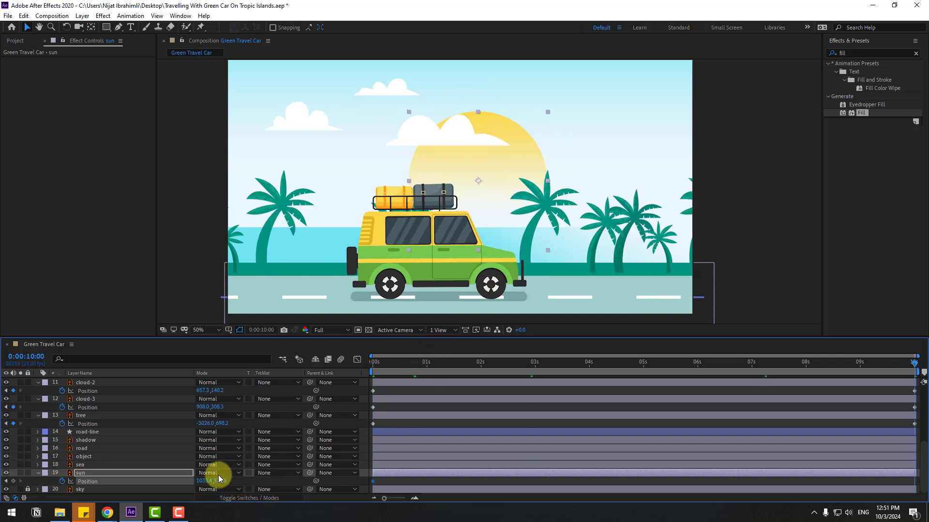
key(space)
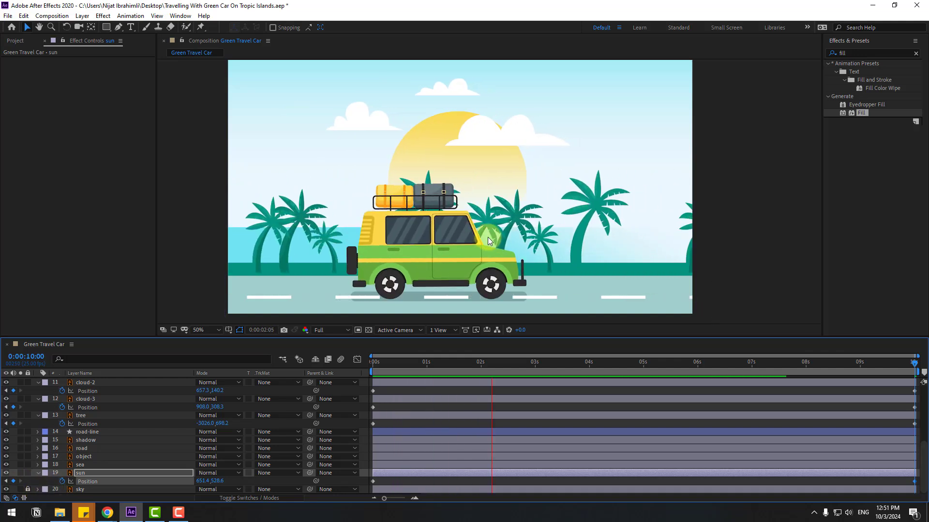
click(550, 362)
Find the wiggle presets, apply Wiggle - position to the cloud-3 layer and preview the motion
click(854, 53)
text(wiggl)
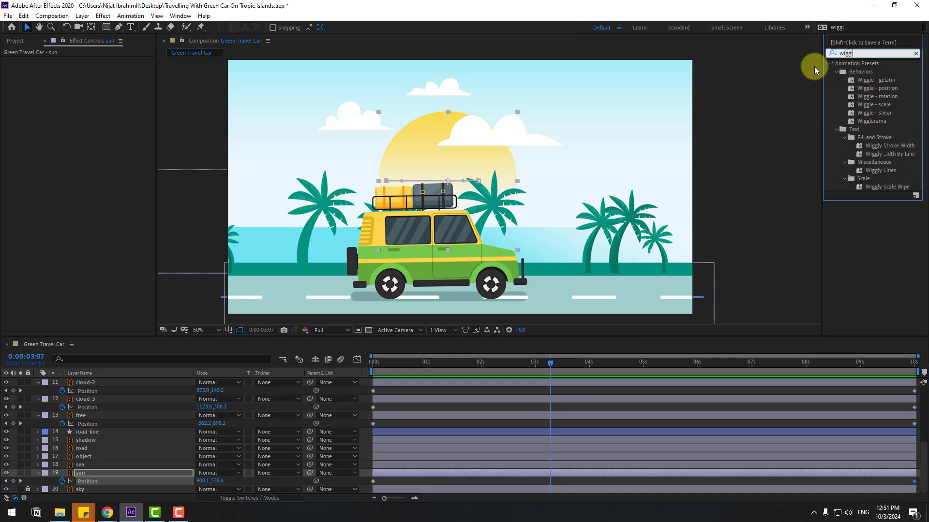
text(e)
drag(866, 88, 116, 404)
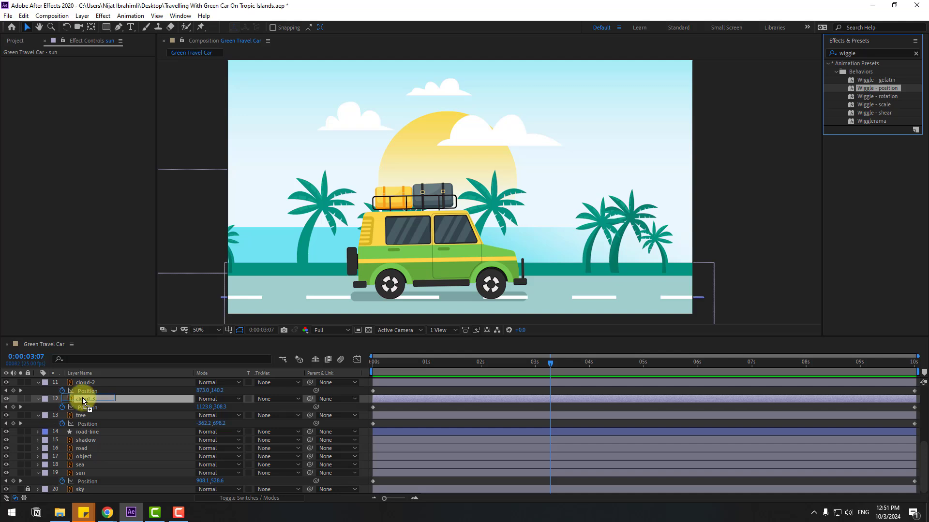
drag(83, 401, 83, 401)
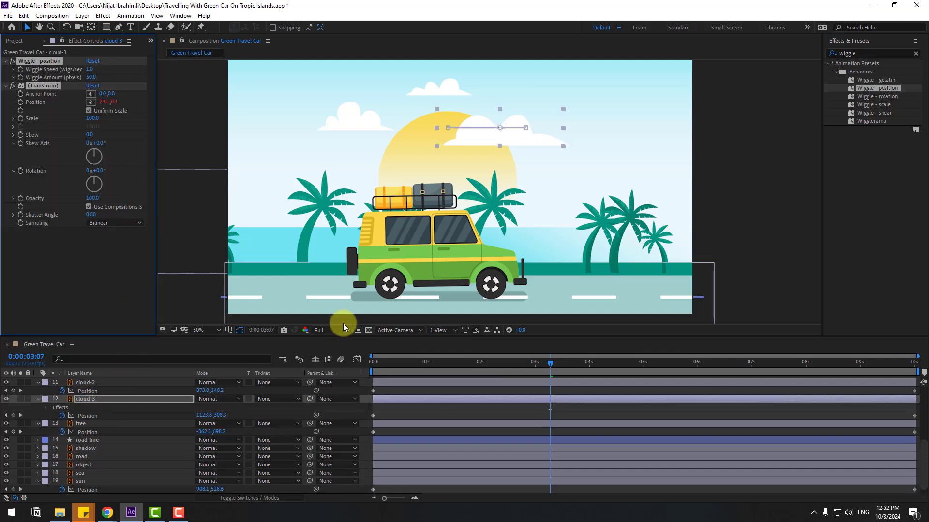
key(space)
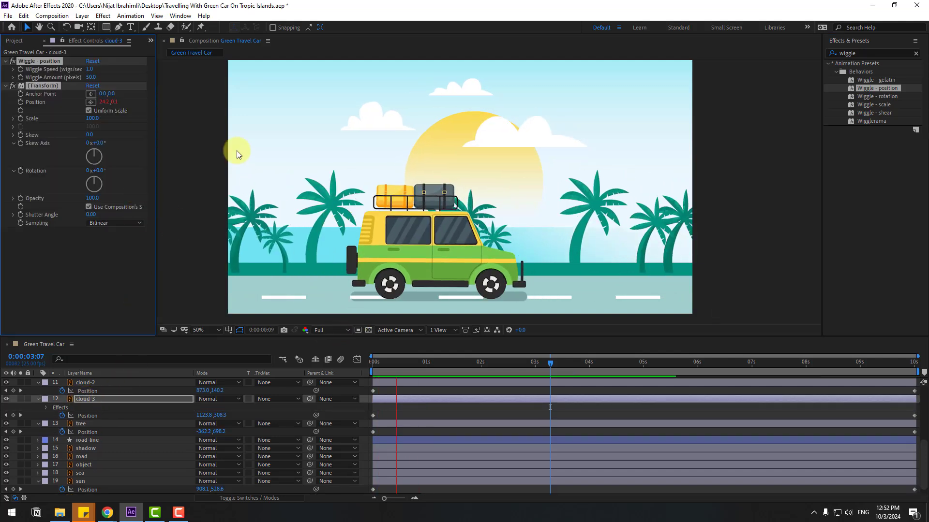
key(space)
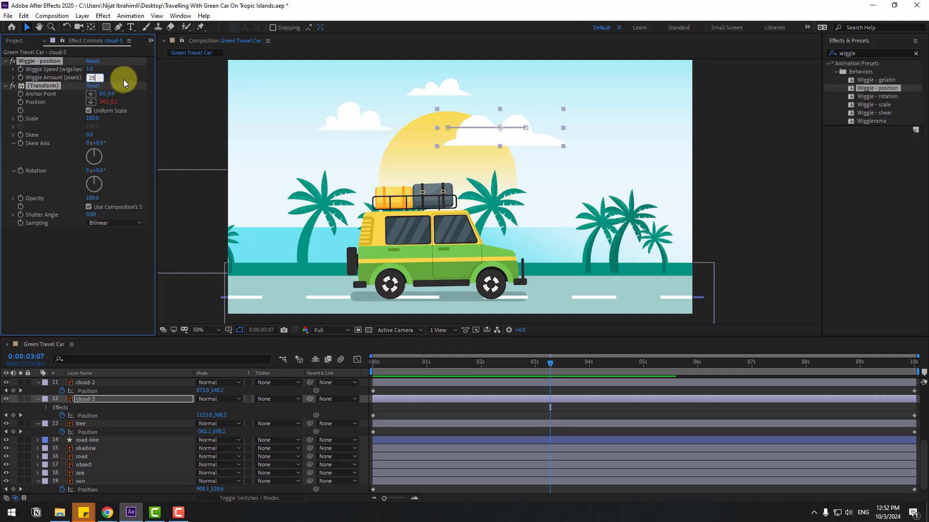
Try a Wiggle Amount of 25 pixels on cloud-3, reduce it to 5, and preview both settings
key(Return)
key(space)
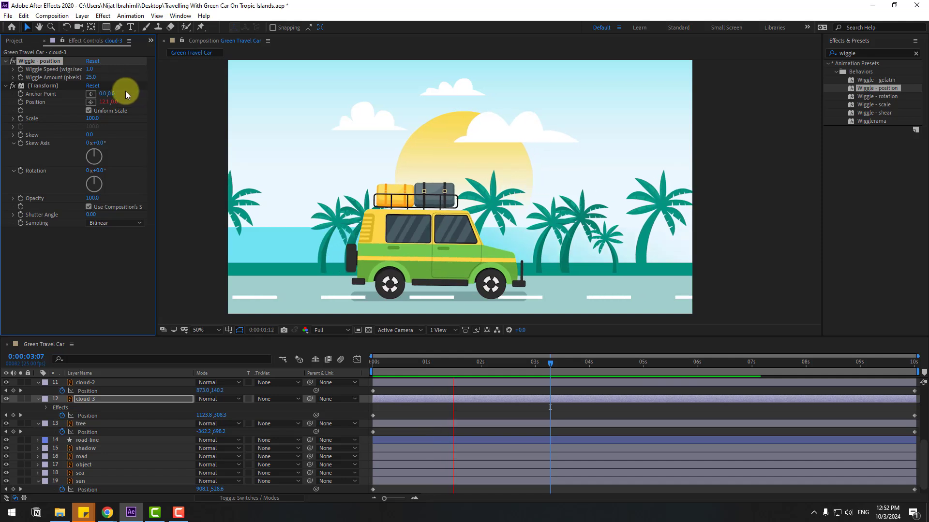
key(space)
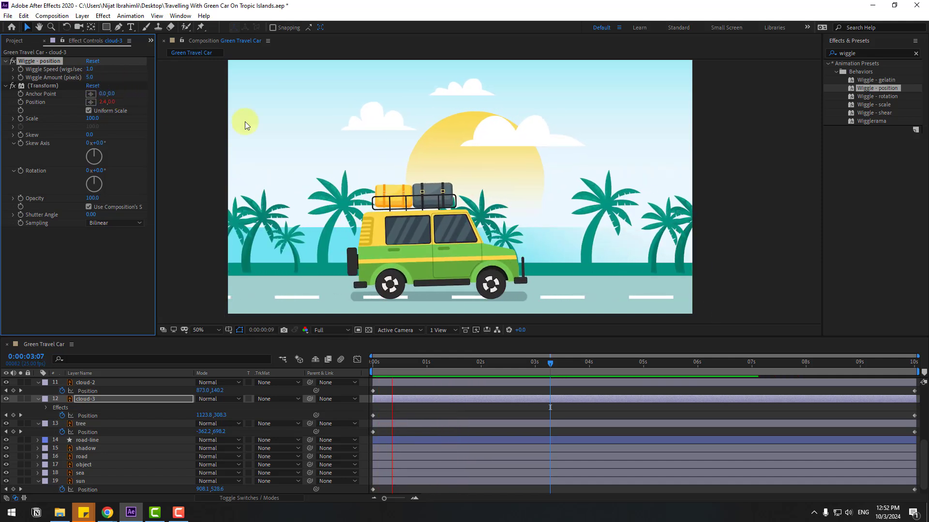
key(space)
Apply Wiggle - position to cloud-2 and cloud-1, set cloud-1's Wiggle Amount to 6 pixels and preview the clouds
click(135, 386)
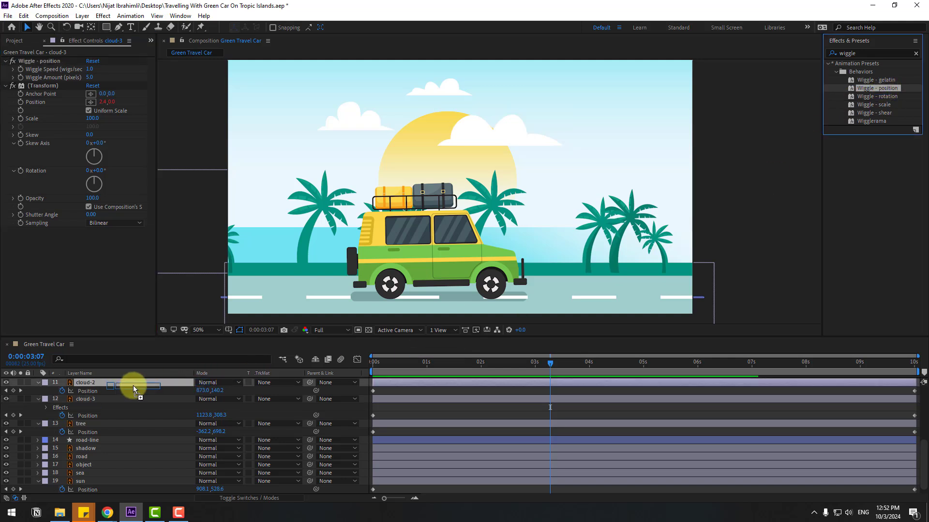
scroll(135, 387, up, 5)
drag(81, 481, 80, 480)
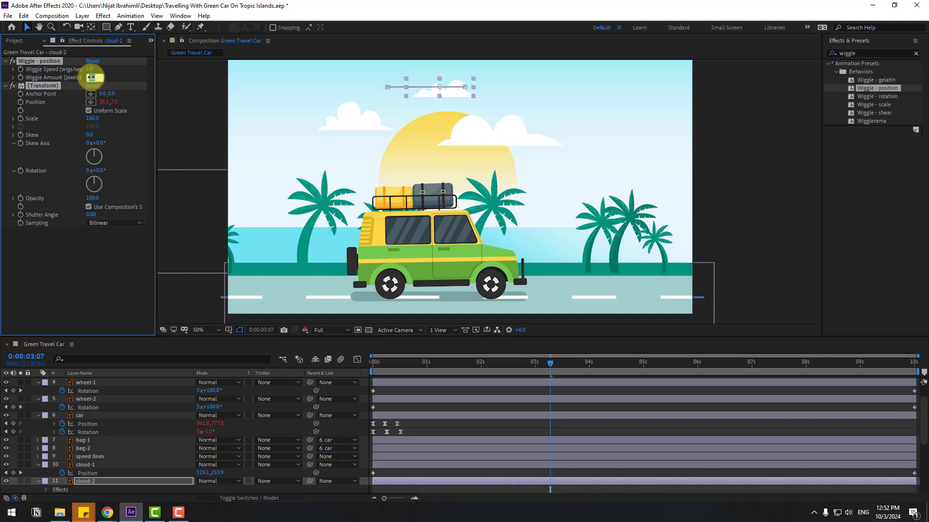
drag(880, 92, 82, 467)
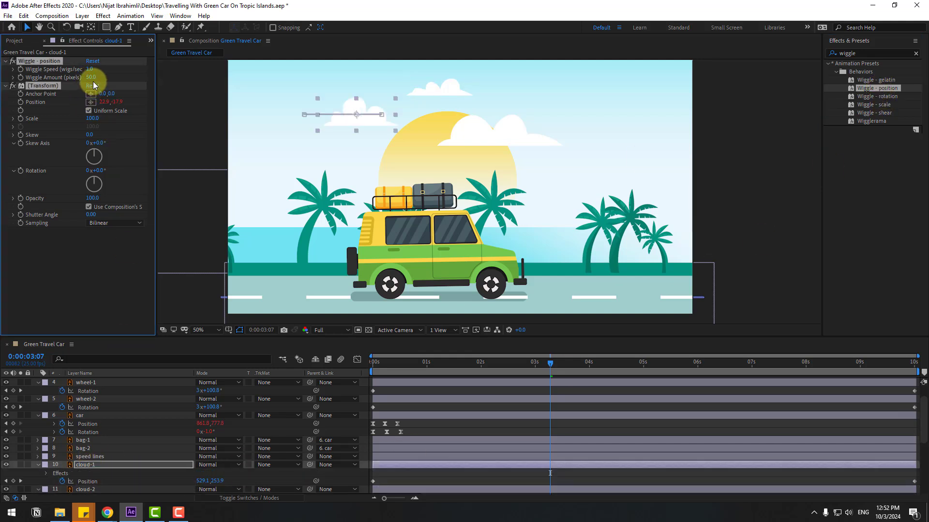
key(space)
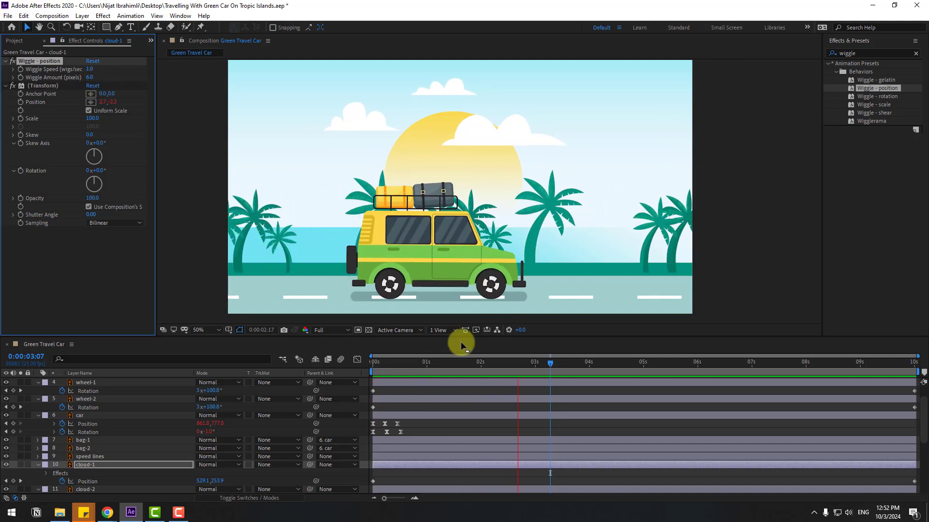
Collapse the revealed properties of all layers and deselect everything
click(422, 364)
key(ctrl+a)
key(u)
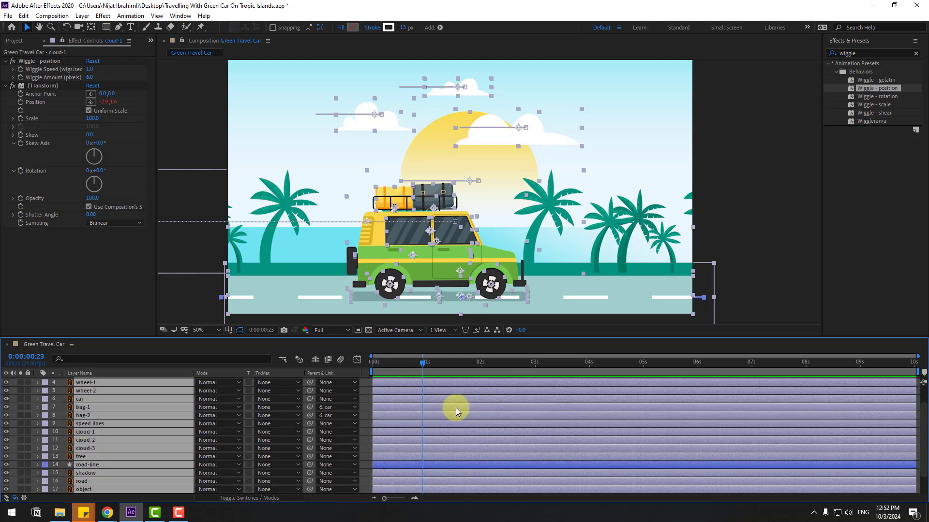
key(ctrl+shift+a)
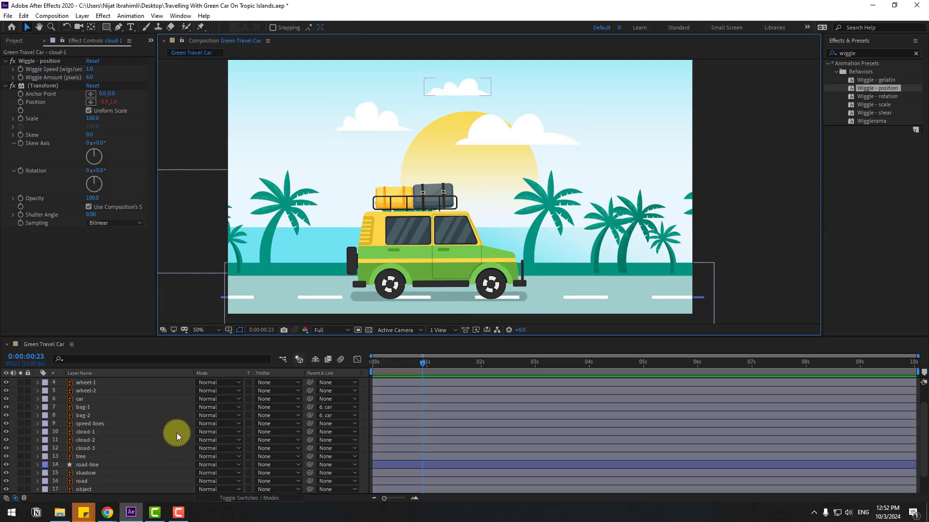
Keyframe the window reflection layer's Position at the start and move it to X -1603.8 at 10 seconds
scroll(188, 416, up, 1)
click(108, 389)
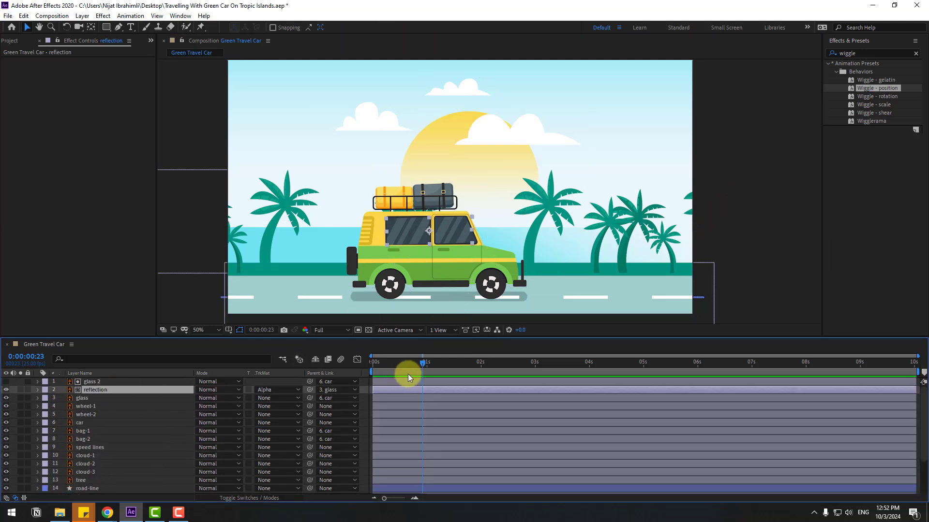
drag(407, 373, 320, 374)
key(p)
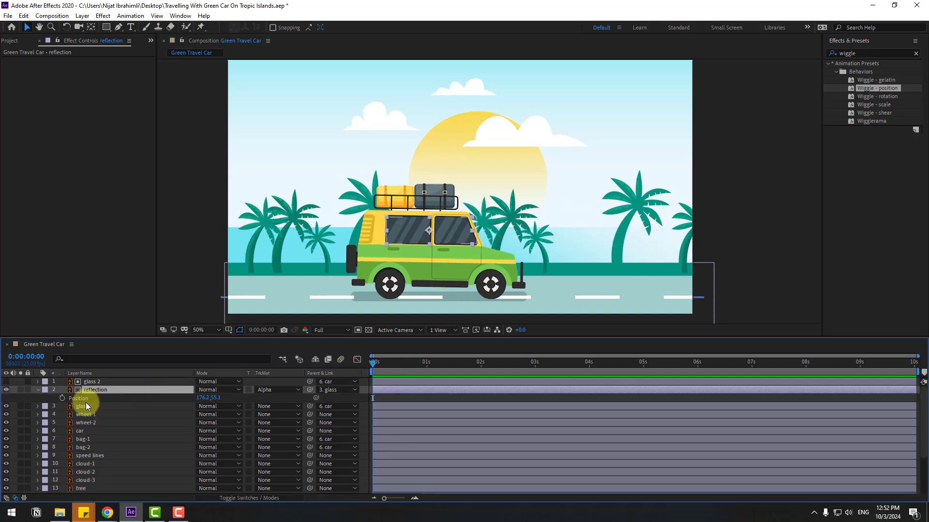
click(61, 398)
drag(398, 370, 916, 365)
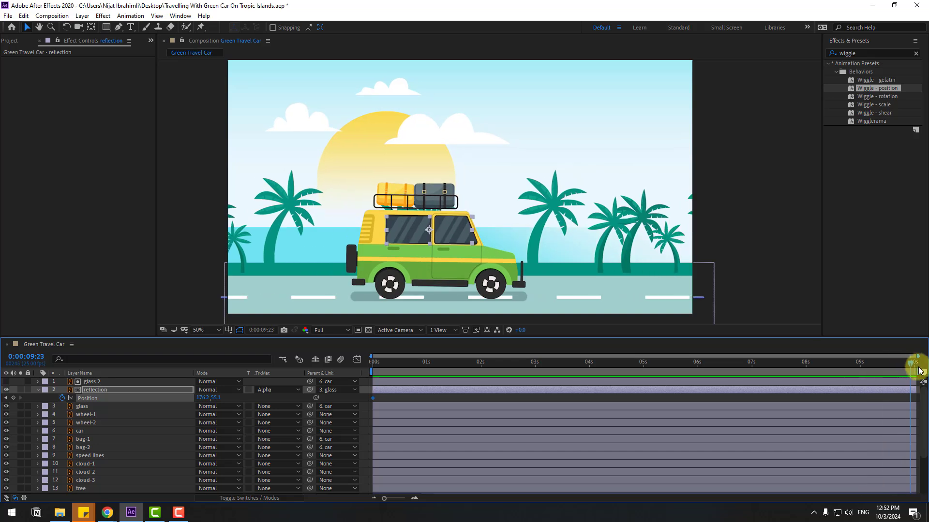
key(comma)
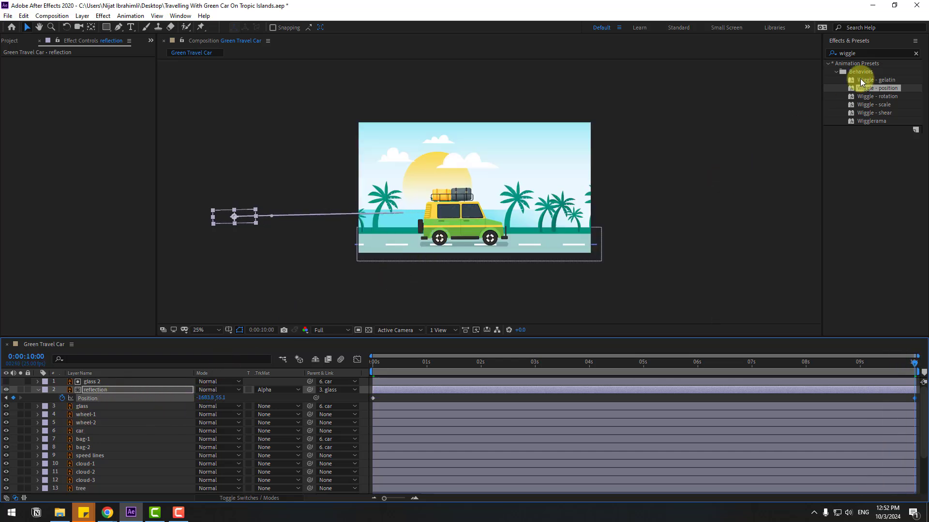
Apply CC RepeTile to the window reflection layer with Expand Right at 3520 and preview the animation
click(869, 52)
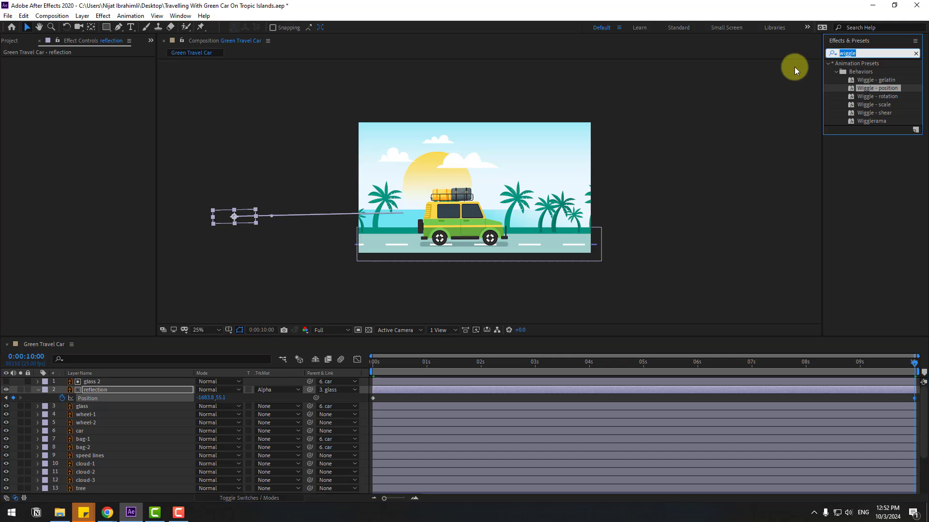
text(cc r)
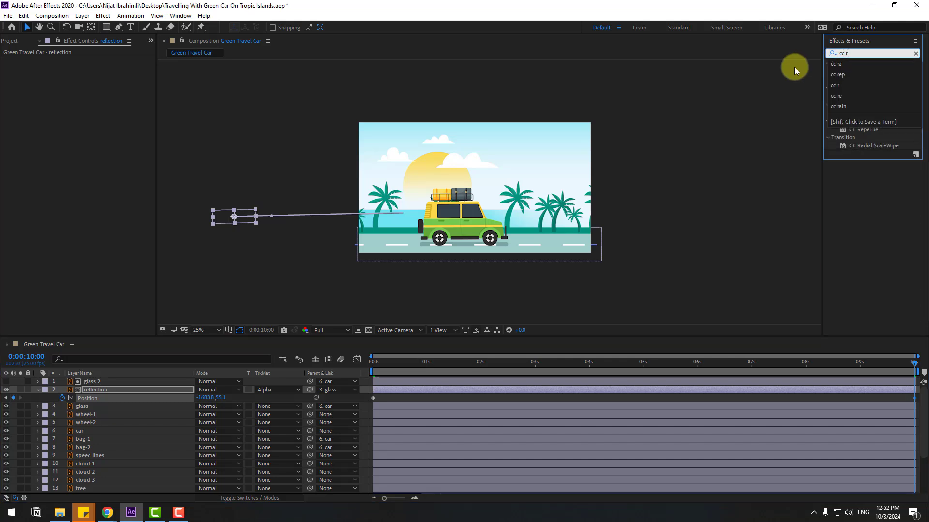
text(e)
drag(865, 72, 82, 391)
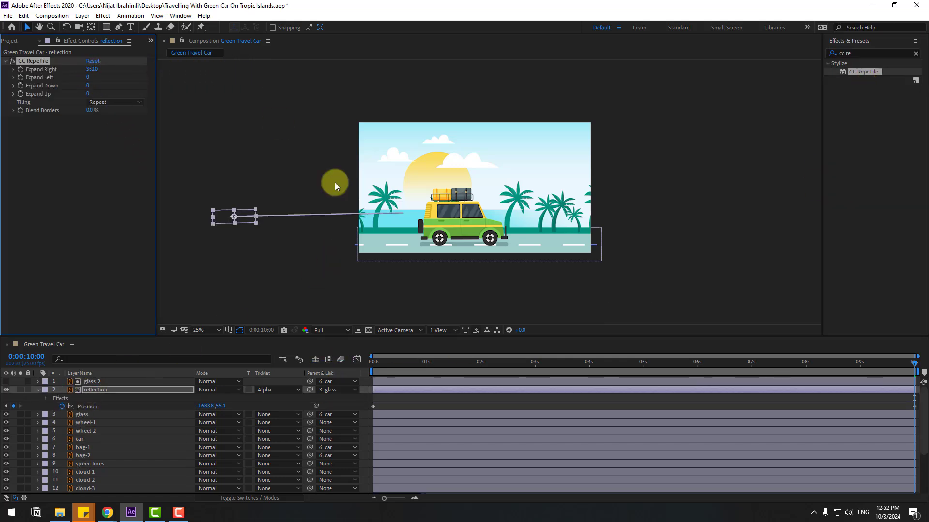
key(period)
key(space)
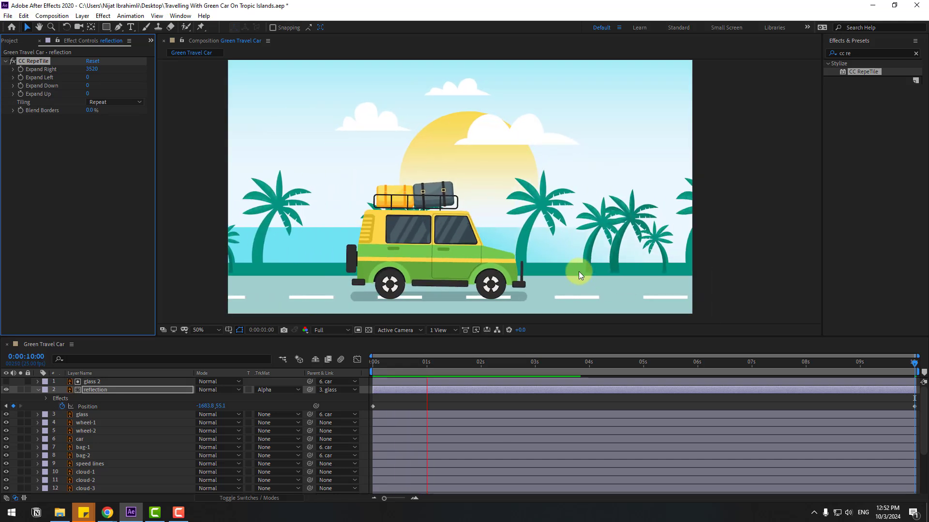
At 1 second, scale the window reflection layer to 168.1, 347.9%, reposition it over the car windows and preview the motion
click(426, 362)
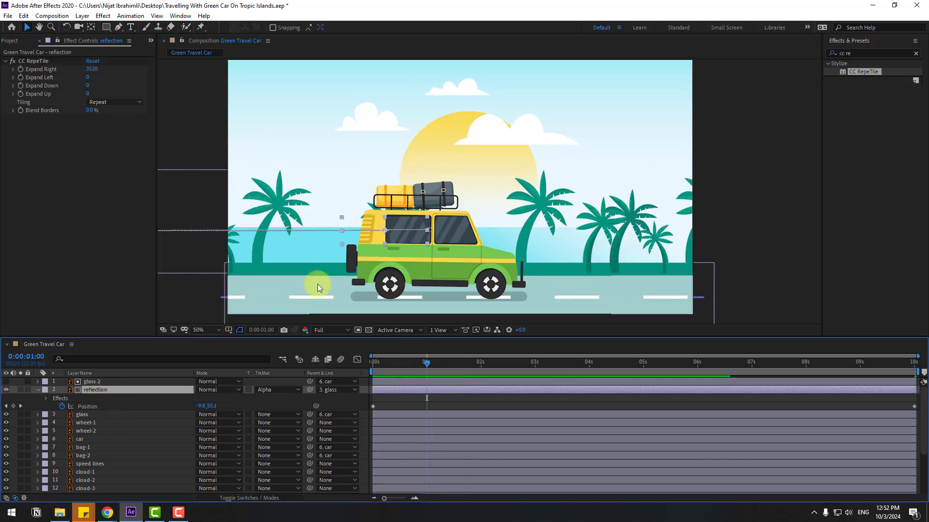
key(period)
drag(369, 295, 364, 304)
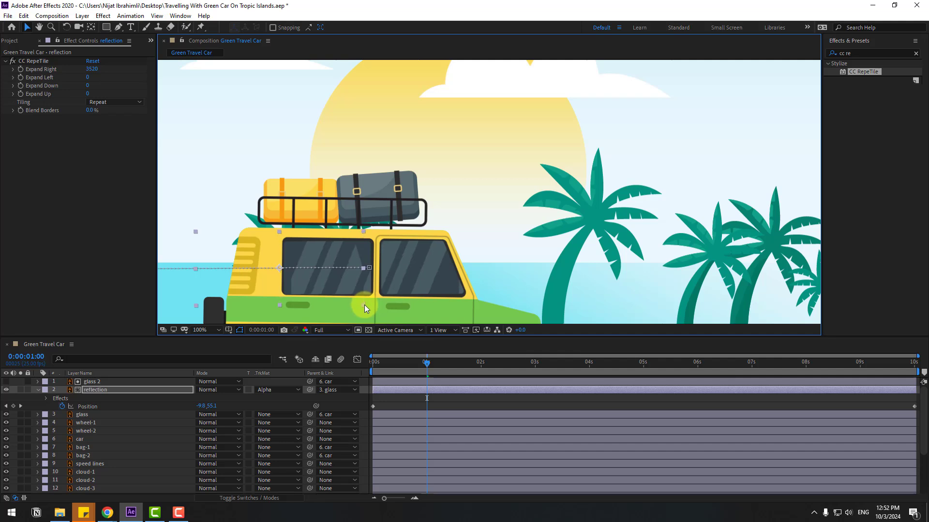
key(s)
drag(204, 397, 292, 283)
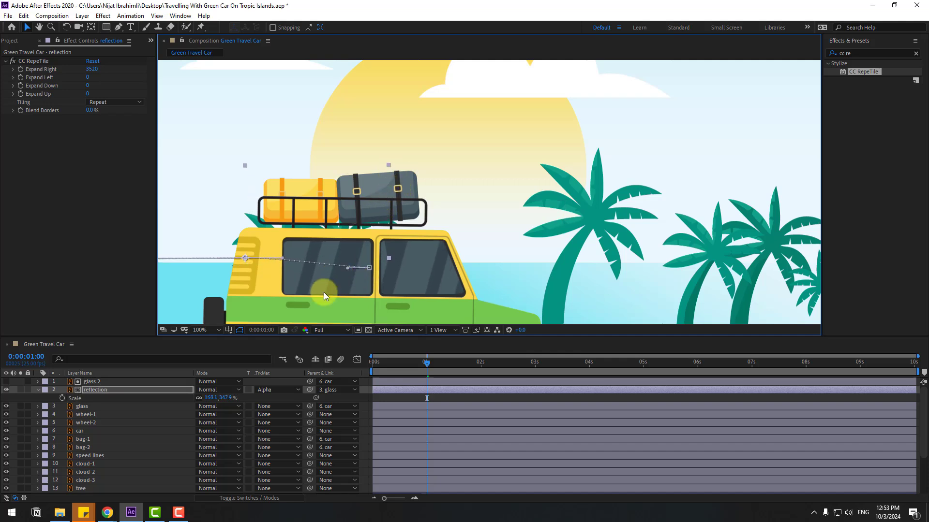
drag(291, 356, 380, 390)
key(space)
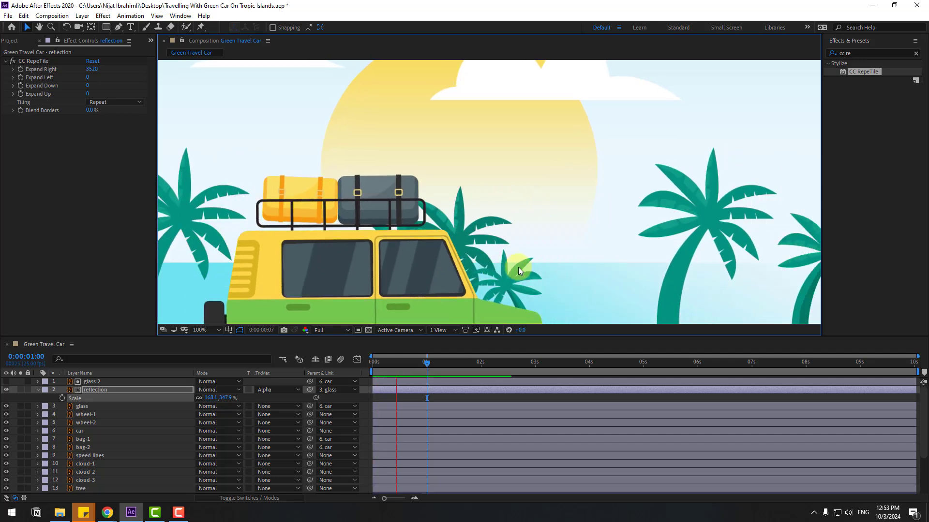
scroll(544, 257, down, 1)
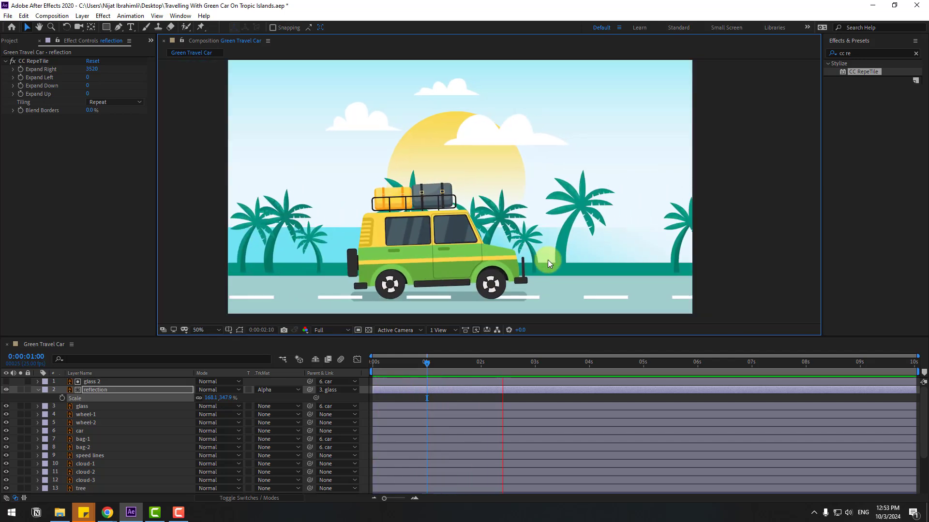